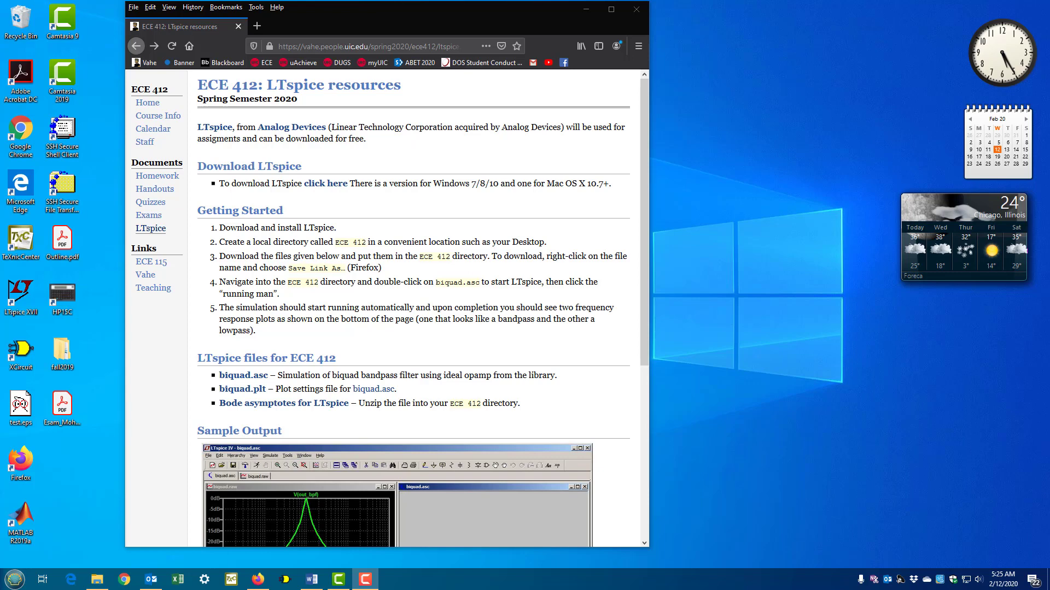
- Open the LTspice download page linked from the course page, examine its operating system download options, and return to the course page
{"action": "left_click", "coordinate": [379, 230]}
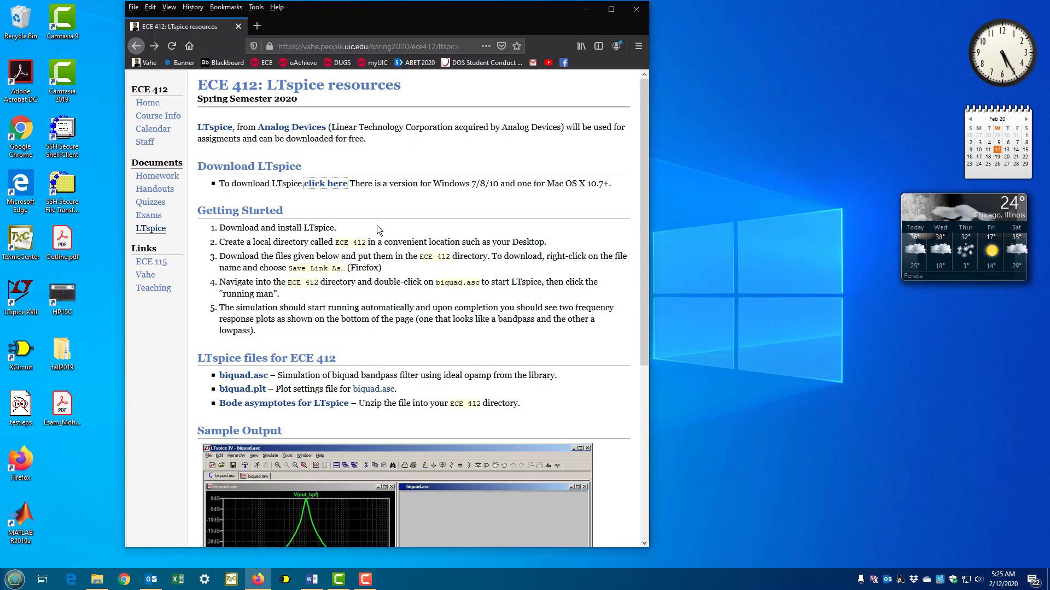
{"action": "left_click", "coordinate": [334, 186]}
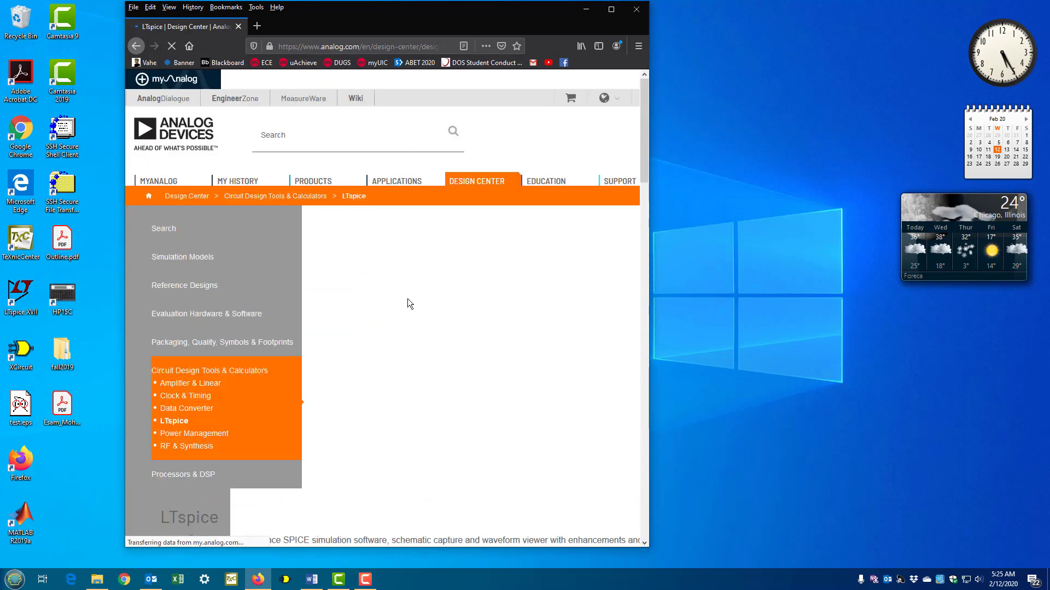
{"action": "scroll", "coordinate": [411, 304], "scroll_direction": "down", "scroll_amount": 6}
{"action": "scroll", "coordinate": [424, 329], "scroll_direction": "down", "scroll_amount": 6}
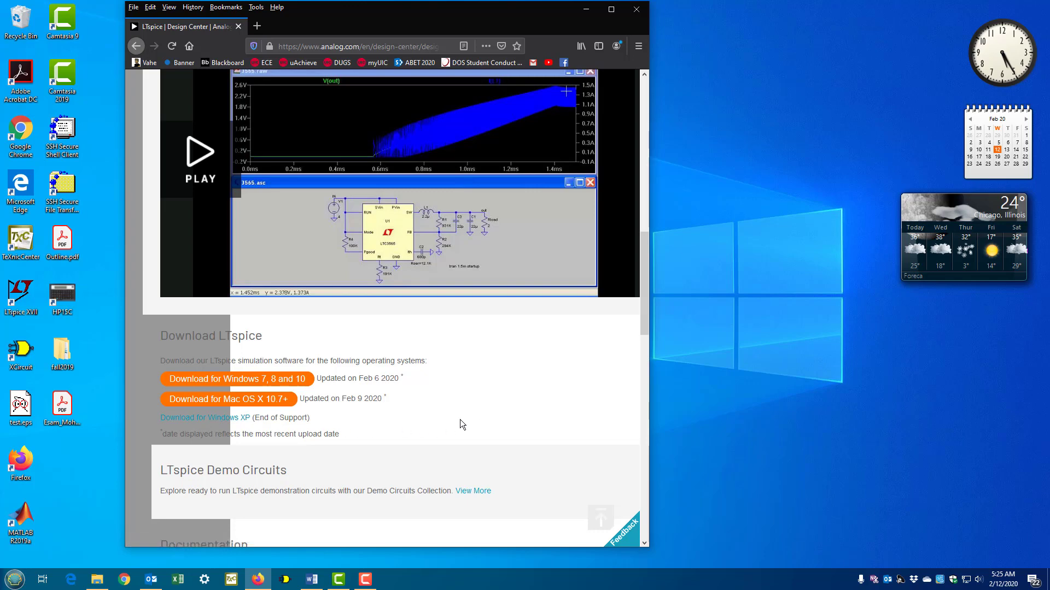
{"action": "scroll", "coordinate": [461, 419], "scroll_direction": "up", "scroll_amount": 2}
{"action": "scroll", "coordinate": [439, 454], "scroll_direction": "up", "scroll_amount": 2}
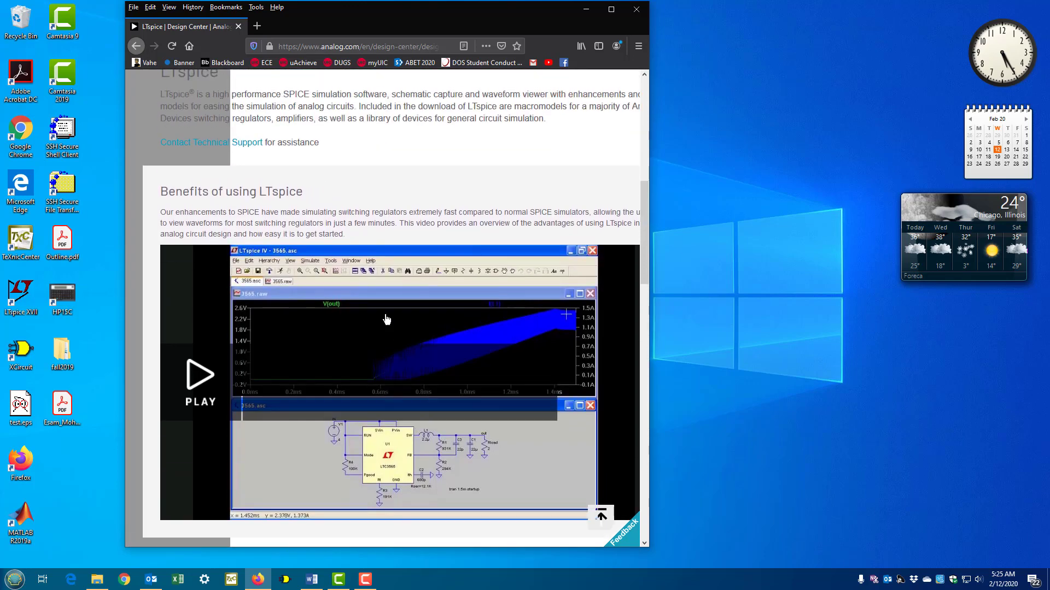
{"action": "left_click", "coordinate": [136, 48]}
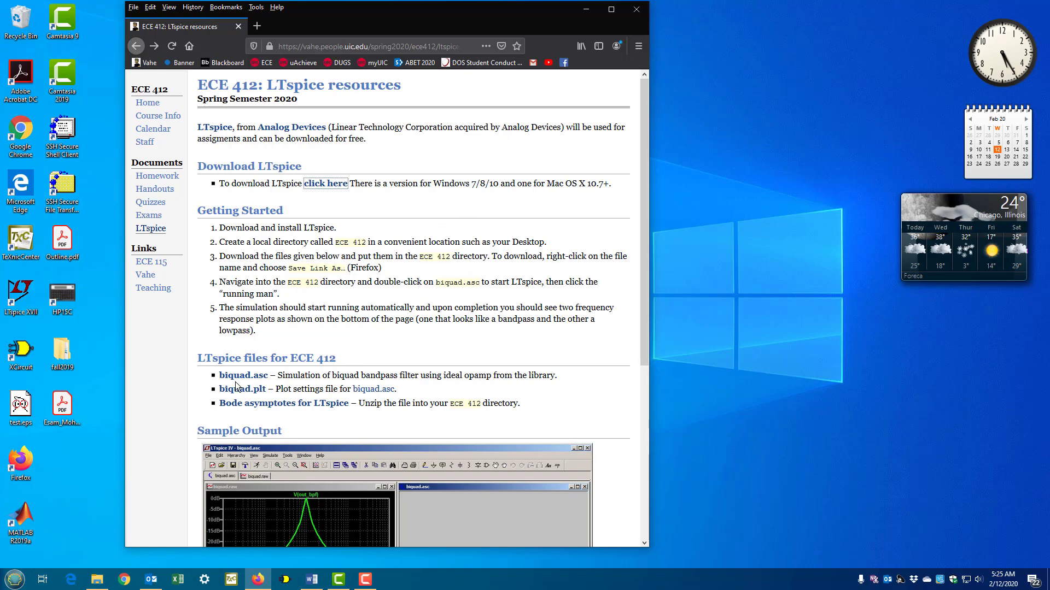
- Switch to File Explorer and open the biquad.asc schematic from the ECE 412 LTspice folder
{"action": "scroll", "coordinate": [239, 381], "scroll_direction": "down", "scroll_amount": 2}
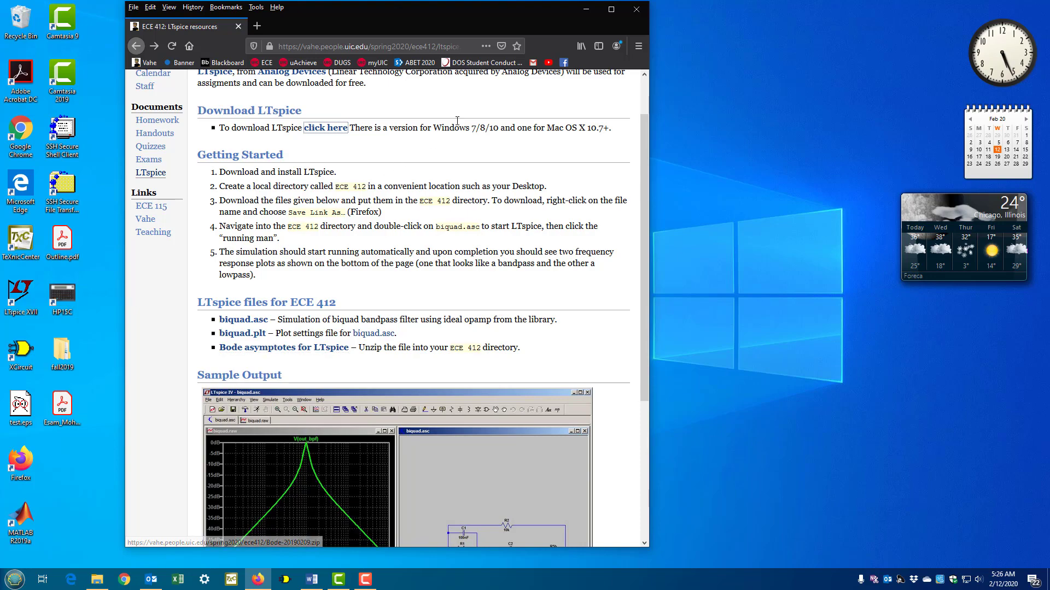
{"action": "left_click", "coordinate": [587, 11]}
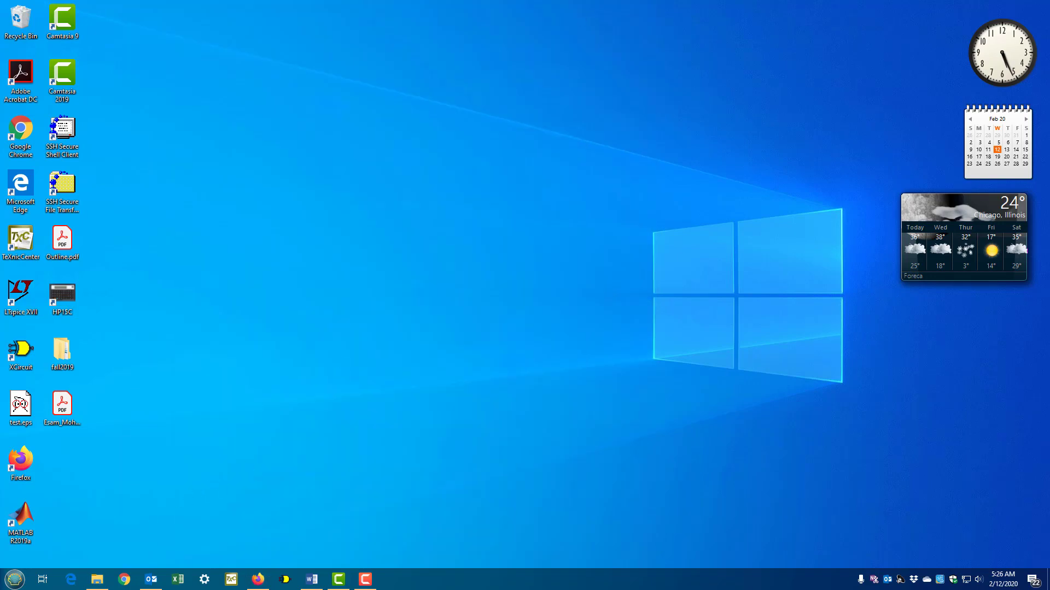
{"action": "left_click", "coordinate": [98, 578]}
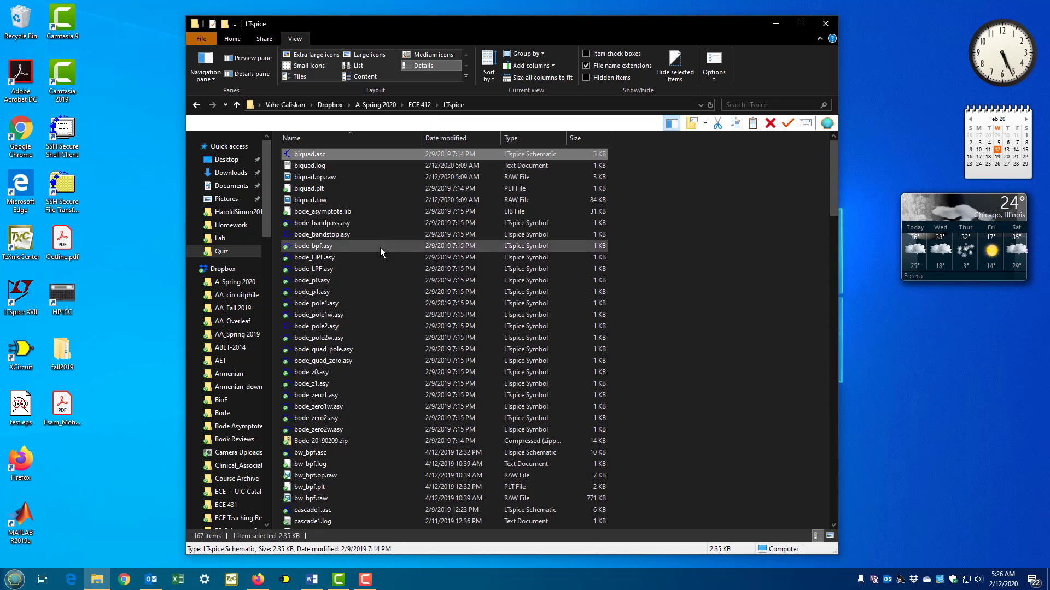
{"action": "double_click", "coordinate": [332, 153]}
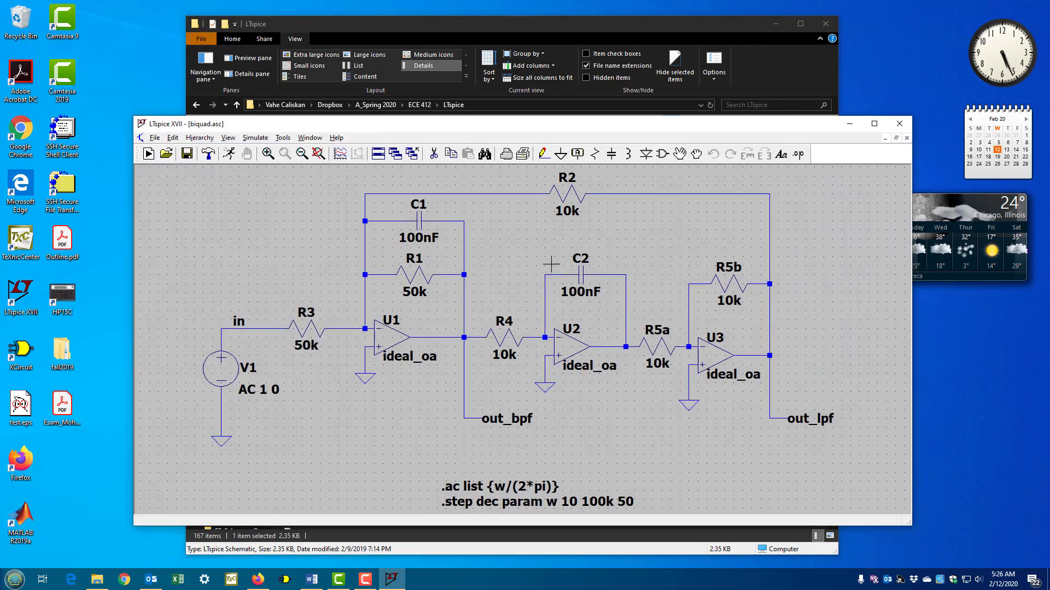
- Run the biquad simulation and maximize the program window and the frequency response plot
{"action": "left_click", "coordinate": [230, 154]}
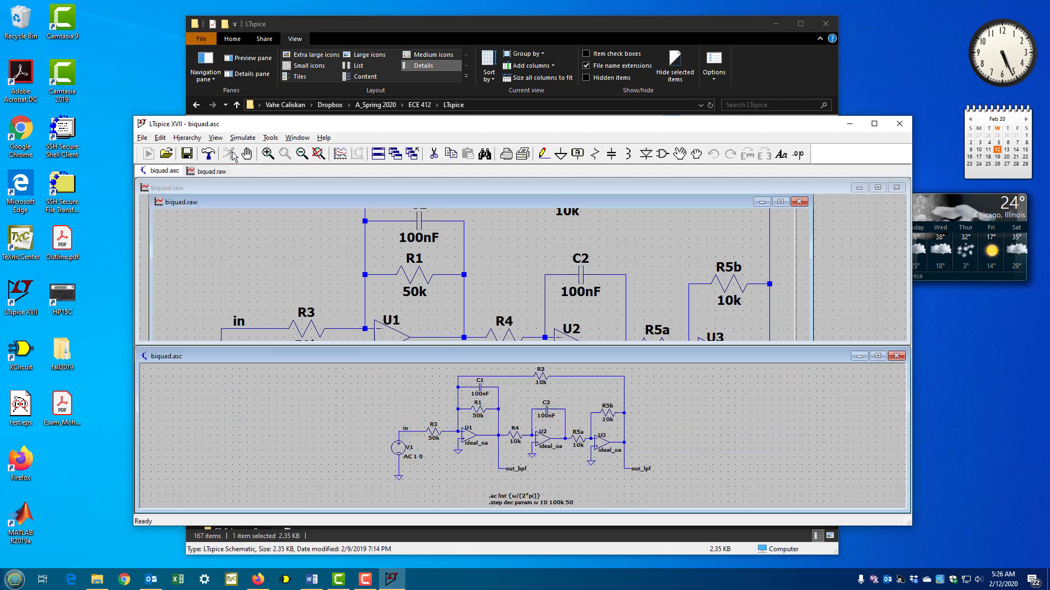
{"action": "left_click", "coordinate": [874, 123]}
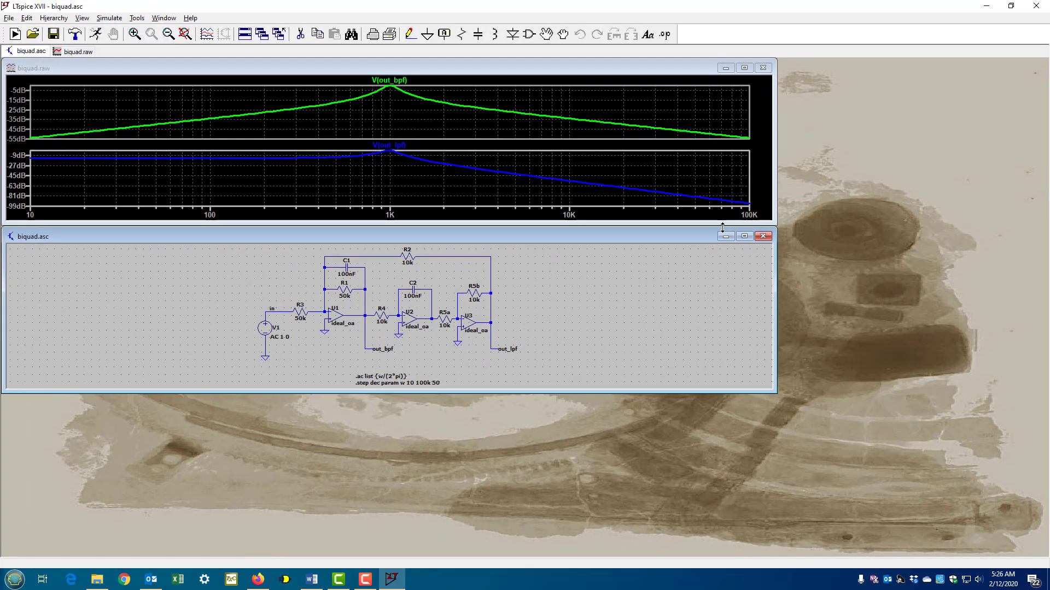
{"action": "left_click", "coordinate": [744, 68]}
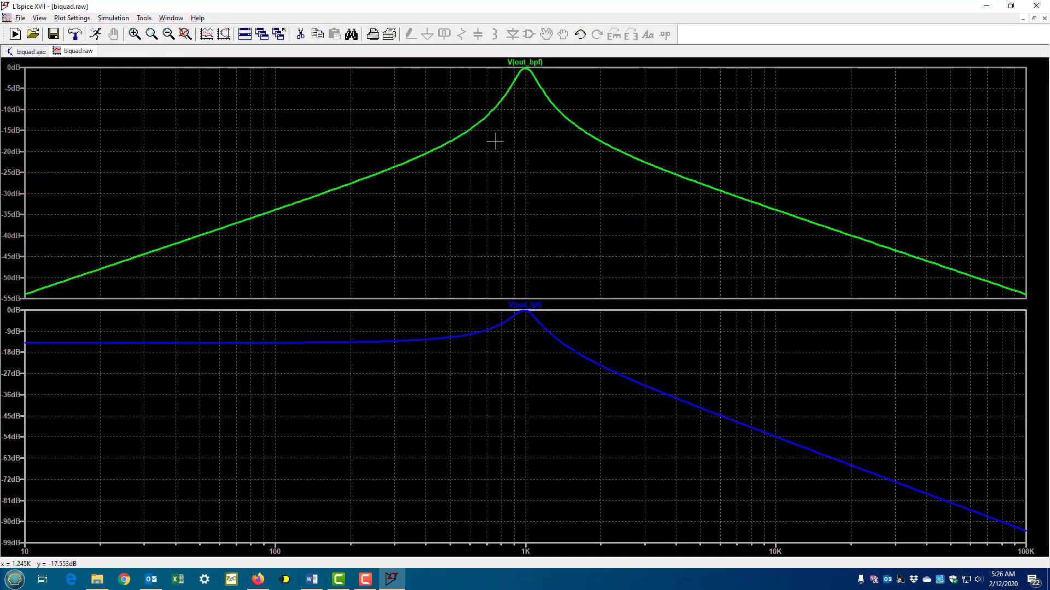
- Tile the plot and schematic windows, close the biquad.raw plot, and maximize the biquad.asc schematic
{"action": "left_click", "coordinate": [244, 34]}
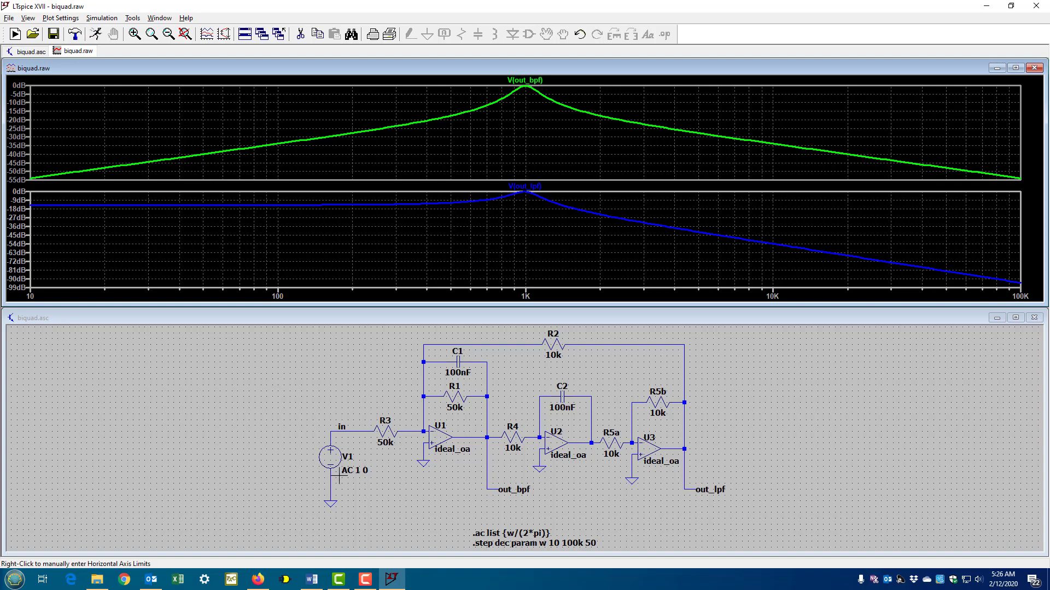
{"action": "left_click", "coordinate": [1030, 71]}
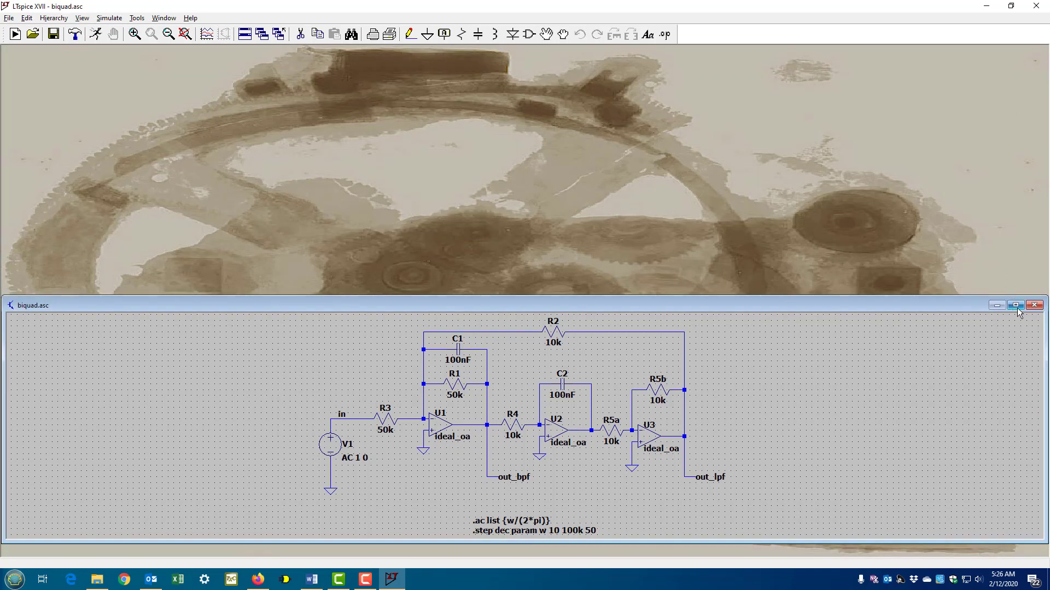
{"action": "left_click", "coordinate": [1016, 305]}
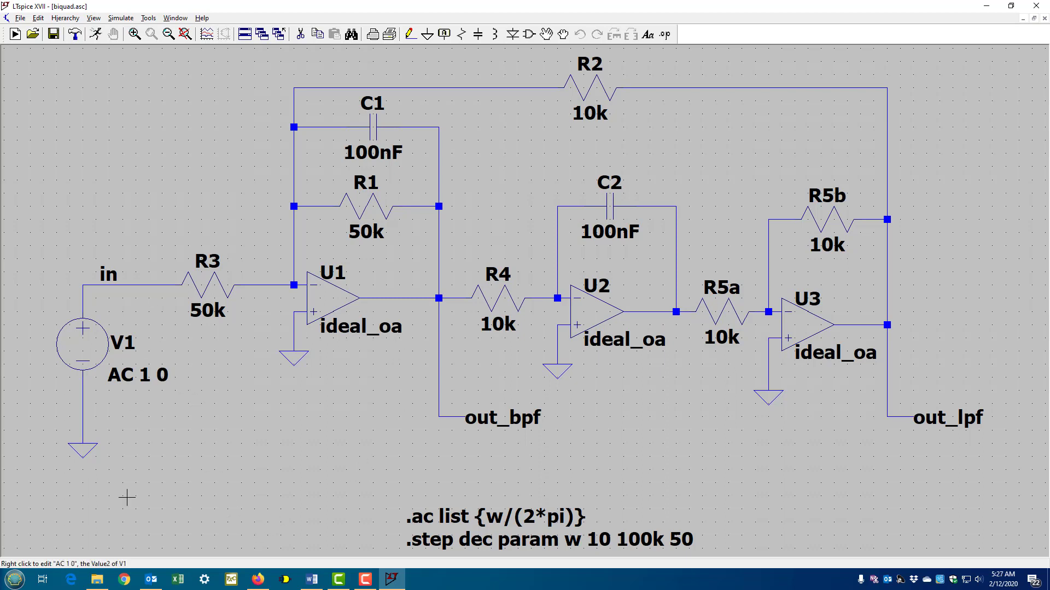
- Switch to File Explorer, look through the files in the LTspice folder, and minimize the windows
{"action": "left_click", "coordinate": [97, 581]}
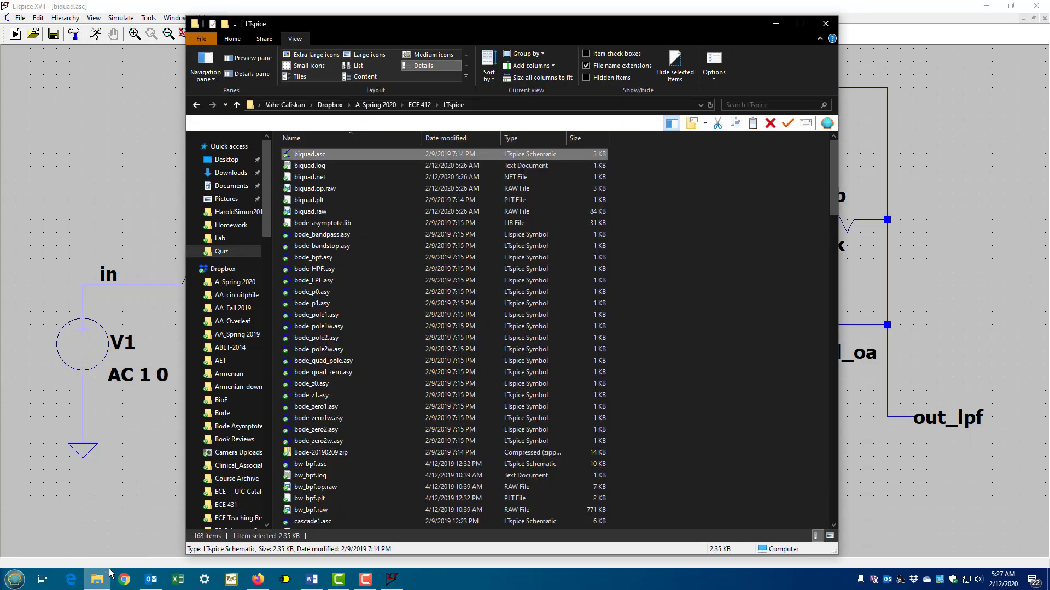
{"action": "left_click", "coordinate": [841, 20]}
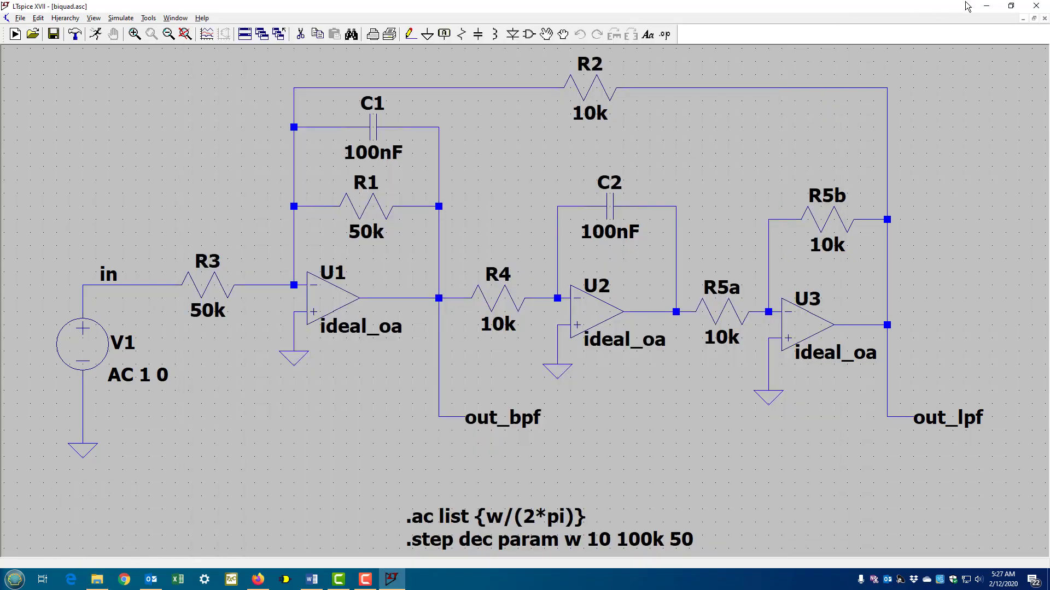
{"action": "left_click", "coordinate": [987, 6]}
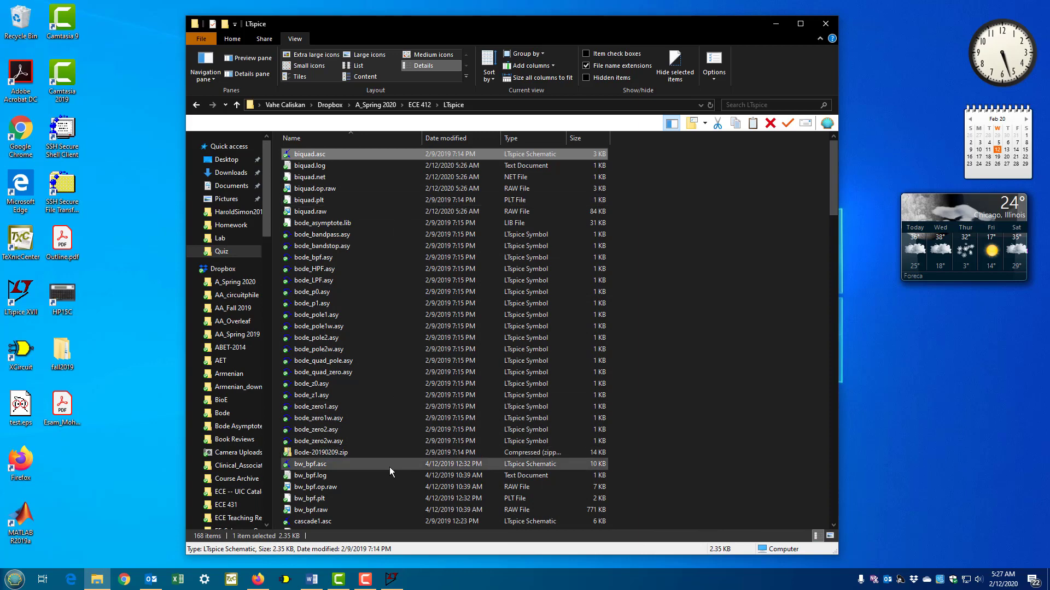
{"action": "scroll", "coordinate": [390, 472], "scroll_direction": "down", "scroll_amount": 4}
{"action": "scroll", "coordinate": [390, 472], "scroll_direction": "up", "scroll_amount": 4}
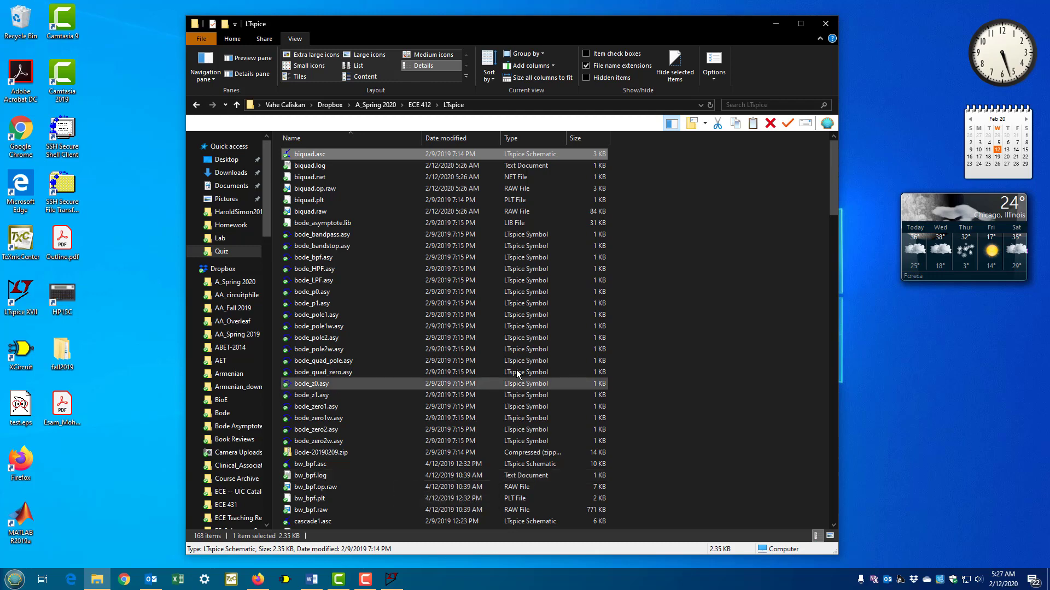
{"action": "left_click", "coordinate": [777, 24]}
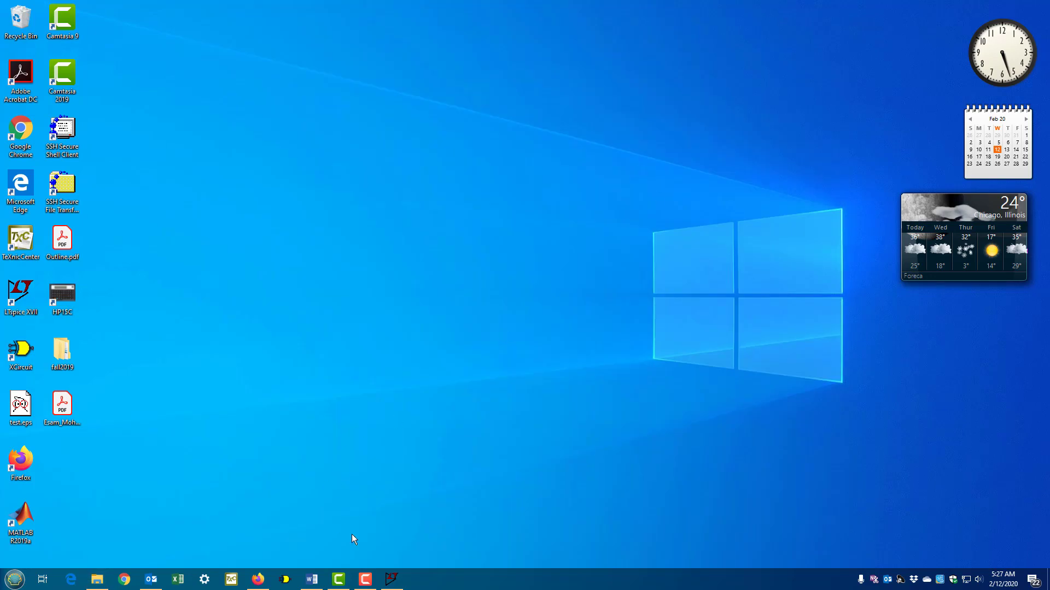
- Switch back to LTspice and delete the filter circuit and simulation directives, keeping source V1 with its input wire, label and ground
{"action": "left_click", "coordinate": [391, 579]}
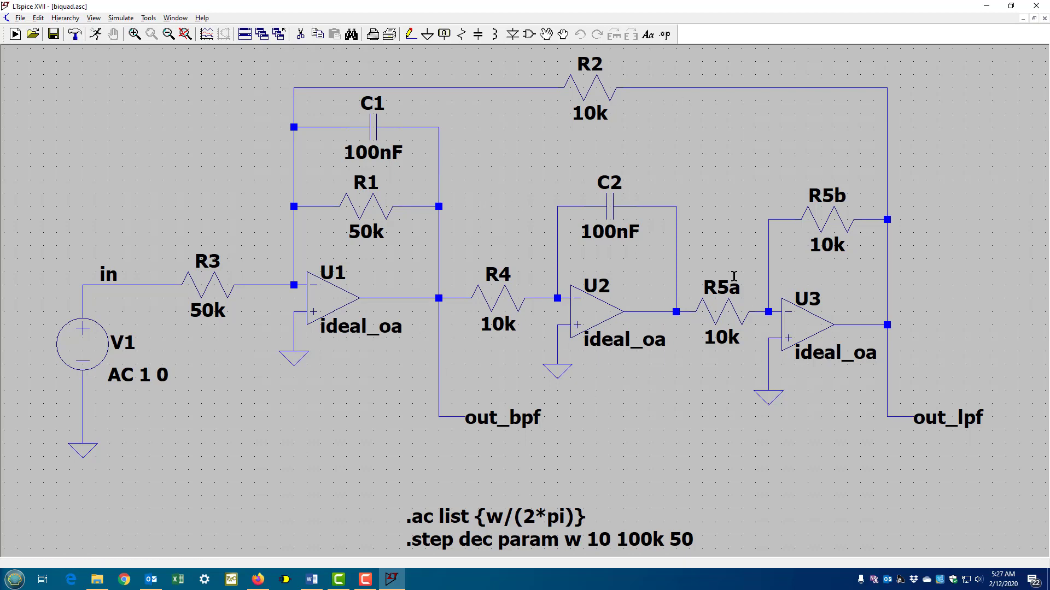
{"action": "left_click", "coordinate": [300, 34]}
{"action": "left_click_drag", "start_coordinate": [165, 66], "coordinate": [1002, 553]}
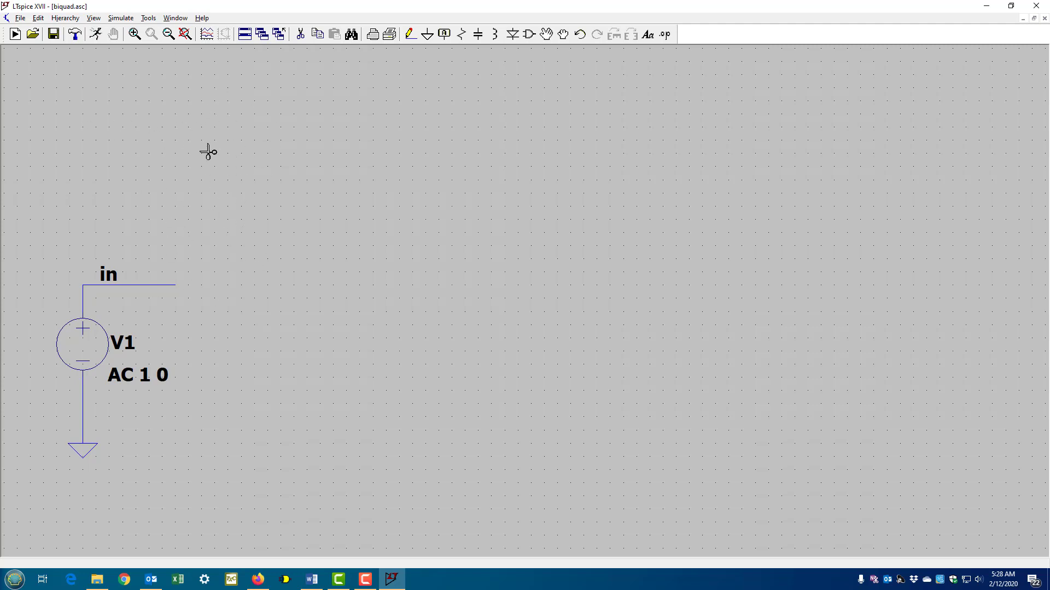
{"action": "key", "text": "Escape"}
- Place a resistor rotated to horizontal, in line with the end of the "in" wire and a short gap after it
{"action": "left_click", "coordinate": [461, 34]}
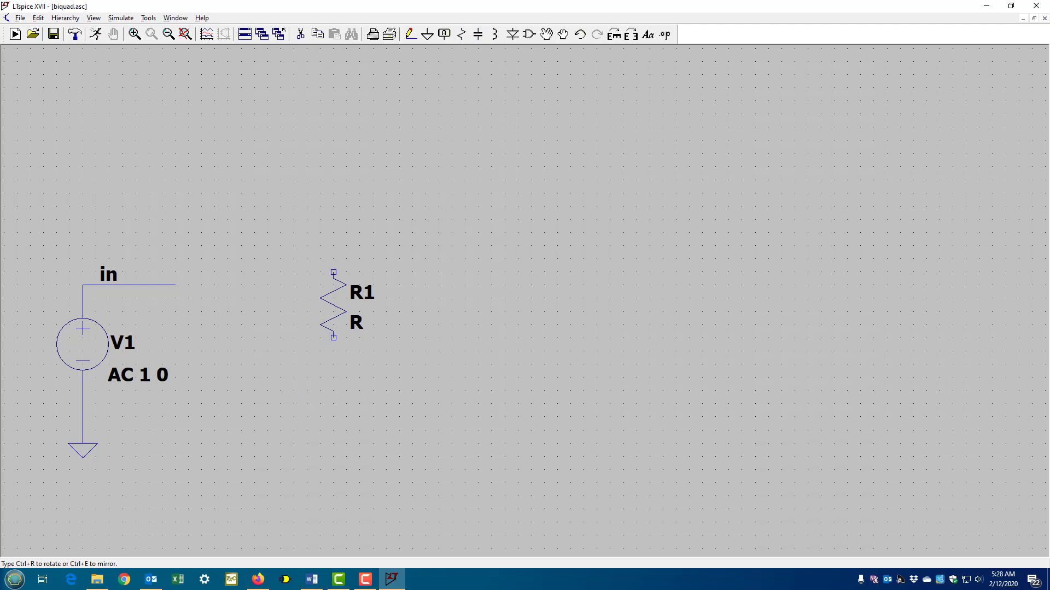
{"action": "key", "text": "ctrl+r"}
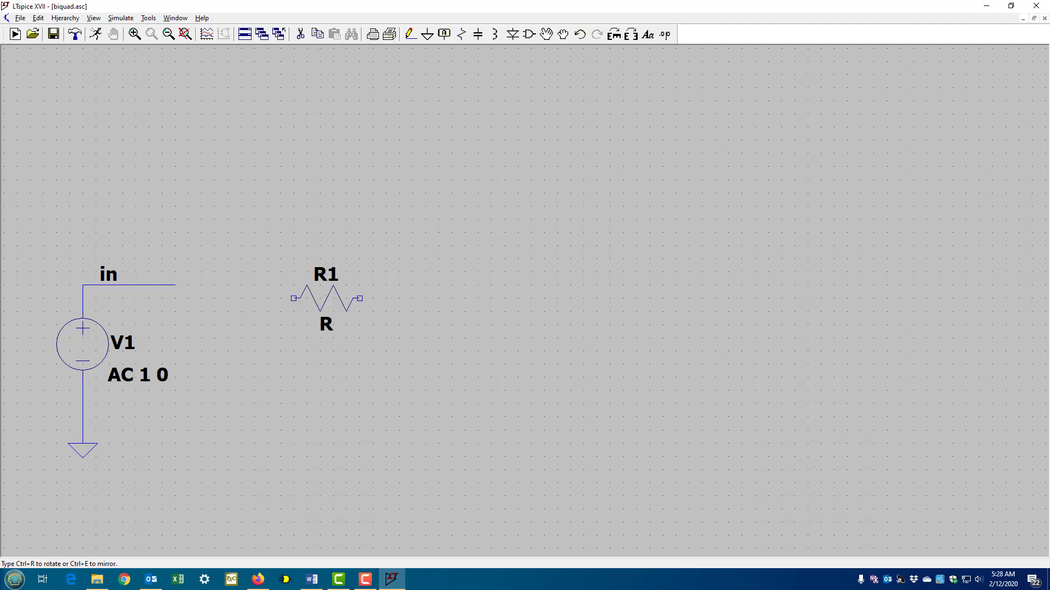
{"action": "key", "text": "ctrl+r"}
{"action": "key", "text": "ctrl+r"}
{"action": "key", "text": "ctrl+r"}
{"action": "key", "text": "ctrl+r"}
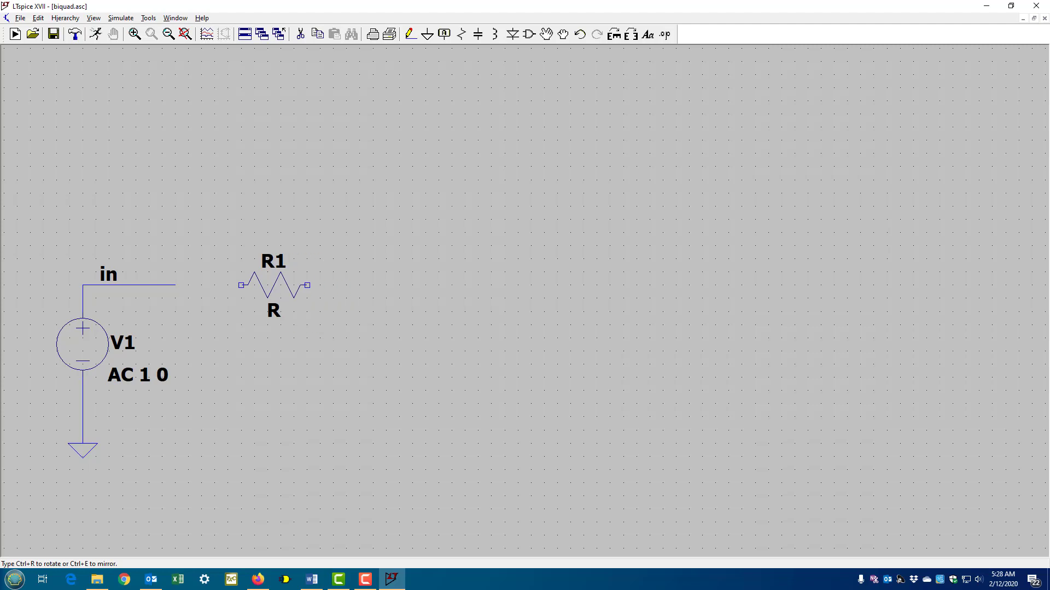
{"action": "left_click", "coordinate": [273, 284]}
- Place a second resistor vertically, below and to the right of the horizontal resistor
{"action": "key", "text": "ctrl+r"}
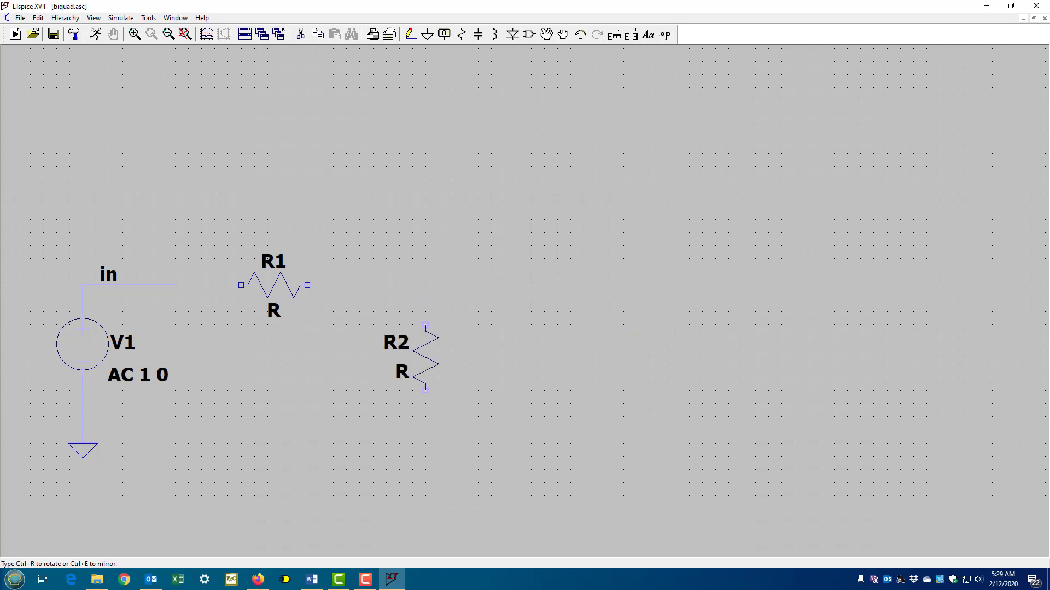
{"action": "left_click", "coordinate": [425, 357]}
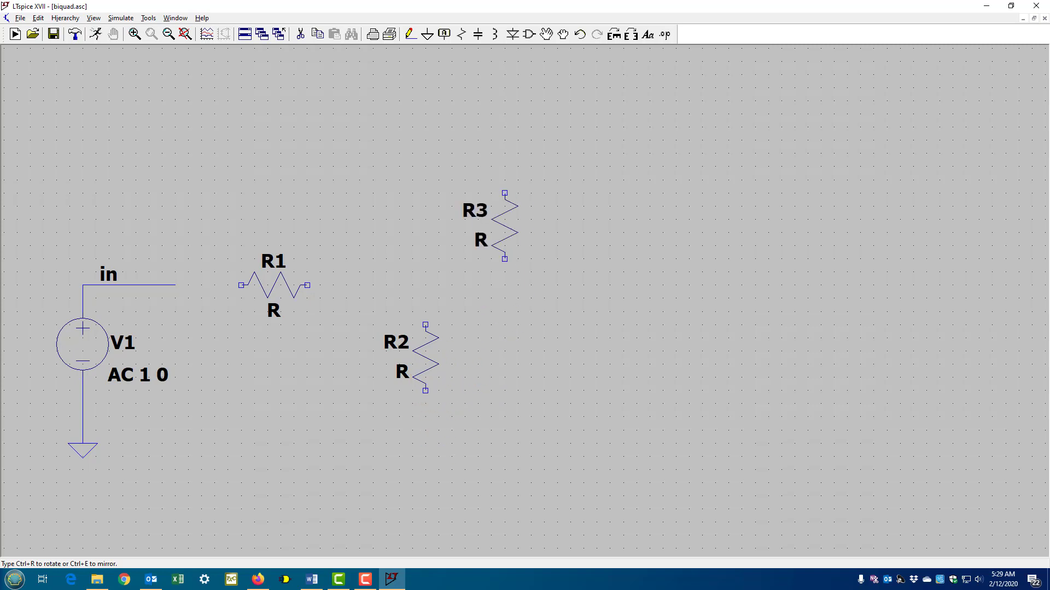
{"action": "key", "text": "Escape"}
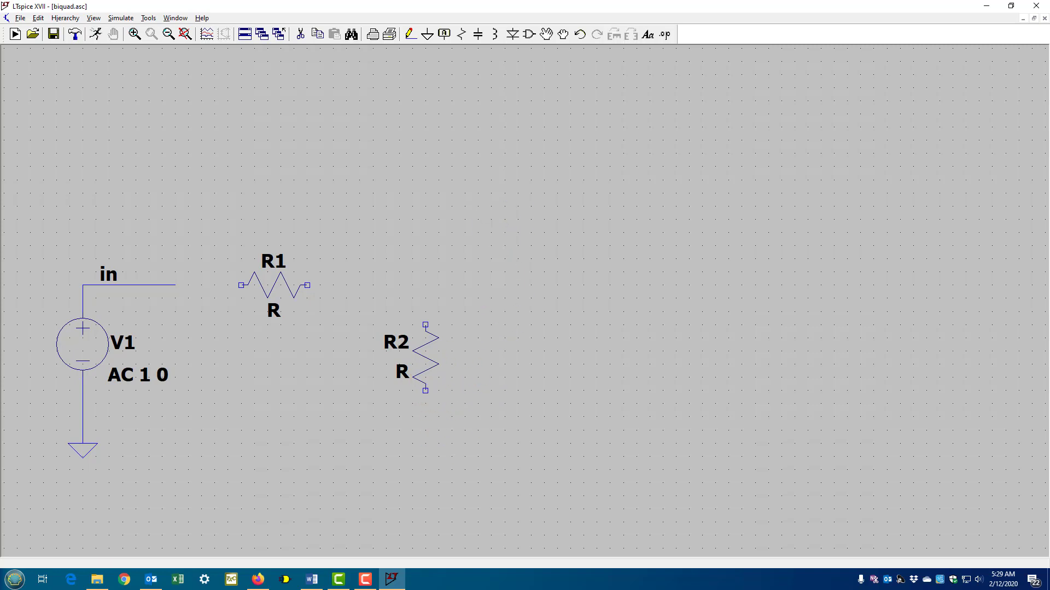
- Place a vertical capacitor to the right of the vertical resistor, with their upper terminals level
{"action": "left_click", "coordinate": [478, 34]}
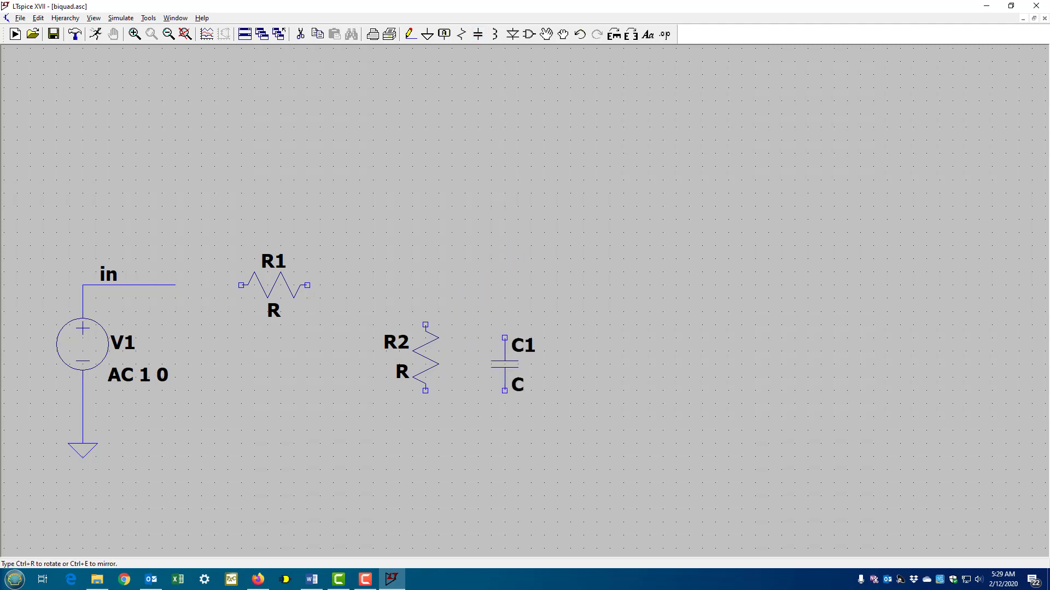
{"action": "left_click", "coordinate": [505, 350]}
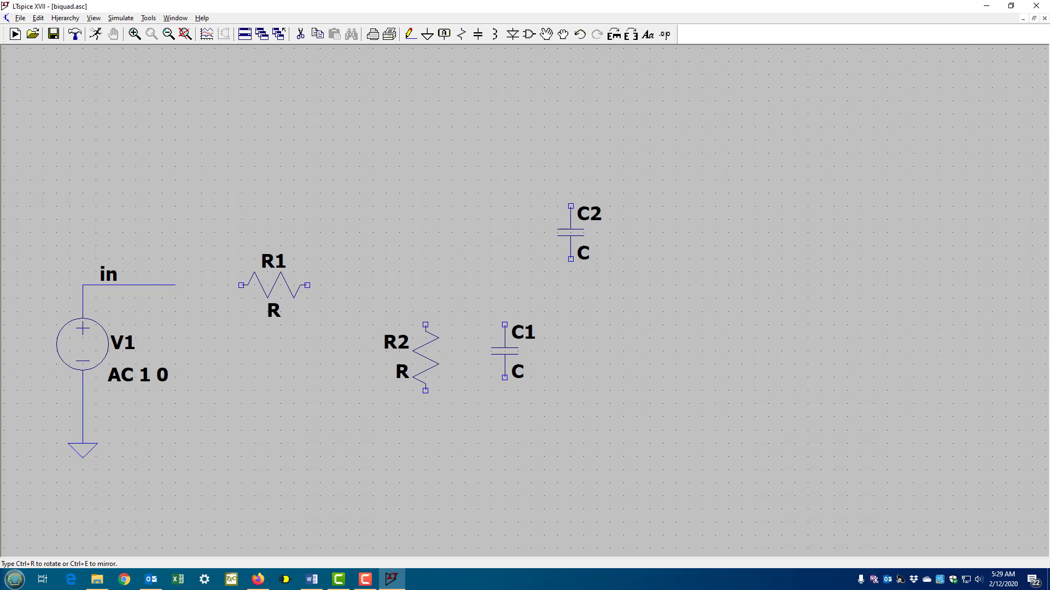
{"action": "key", "text": "Escape"}
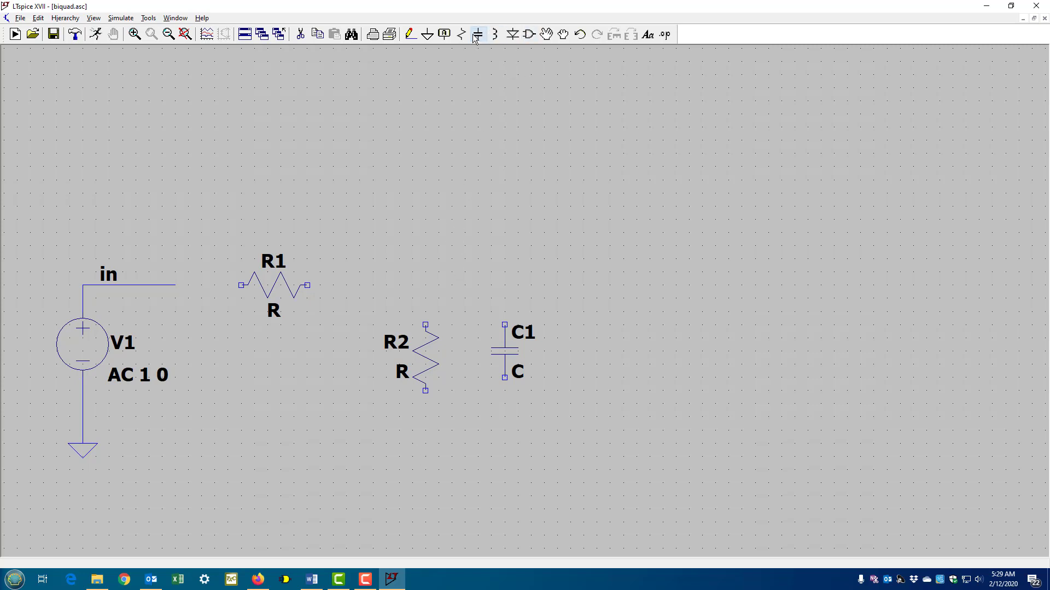
- Place ground symbols below the vertical resistor and the capacitor, and move the resistor's ground down level with the capacitor's
{"action": "left_click", "coordinate": [430, 40]}
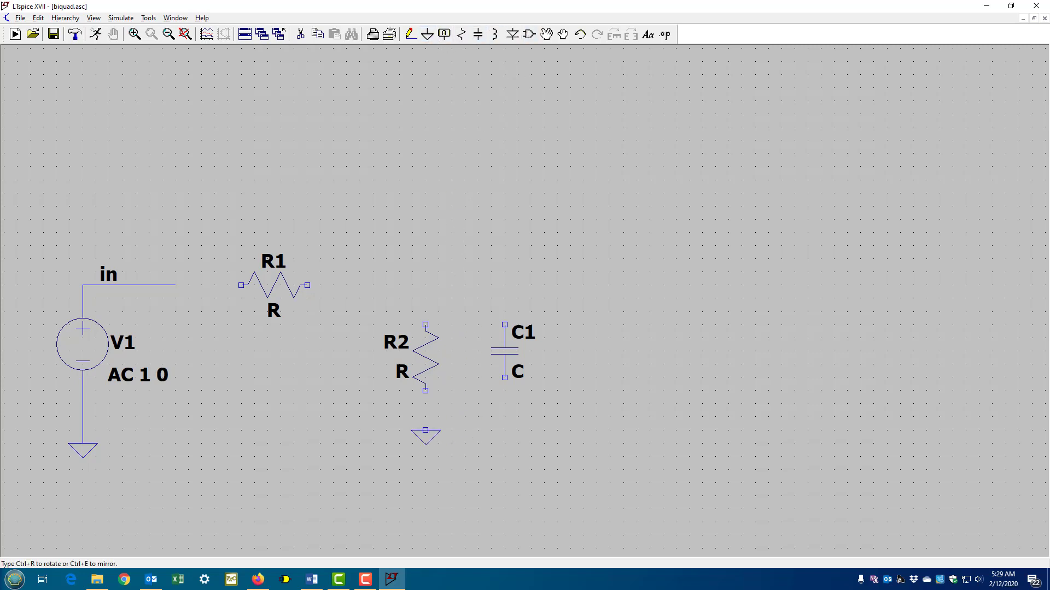
{"action": "left_click", "coordinate": [426, 431]}
{"action": "left_click", "coordinate": [504, 444]}
{"action": "right_click", "coordinate": [557, 431]}
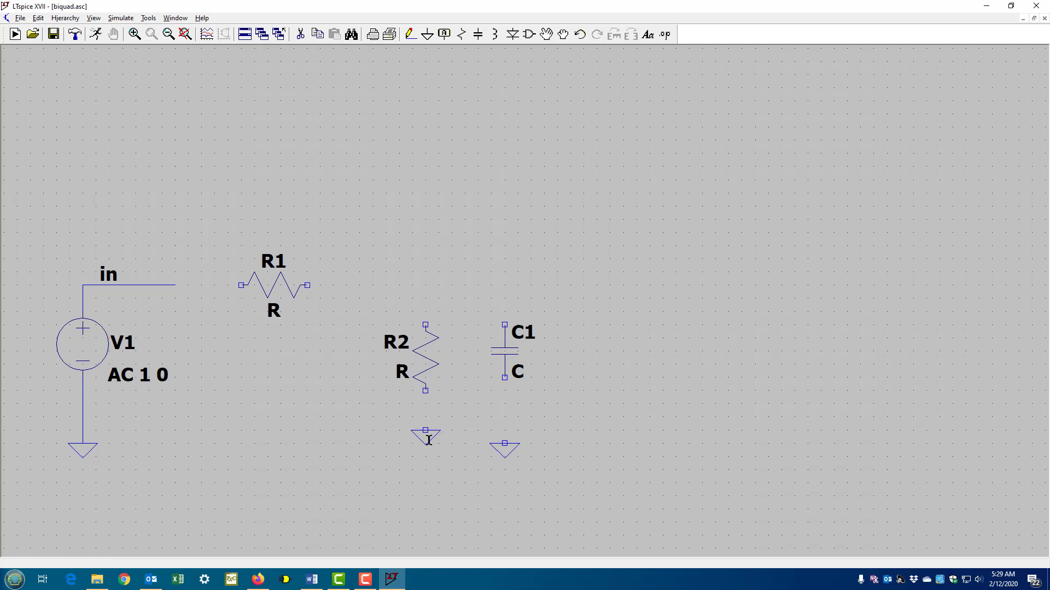
{"action": "left_click", "coordinate": [548, 36]}
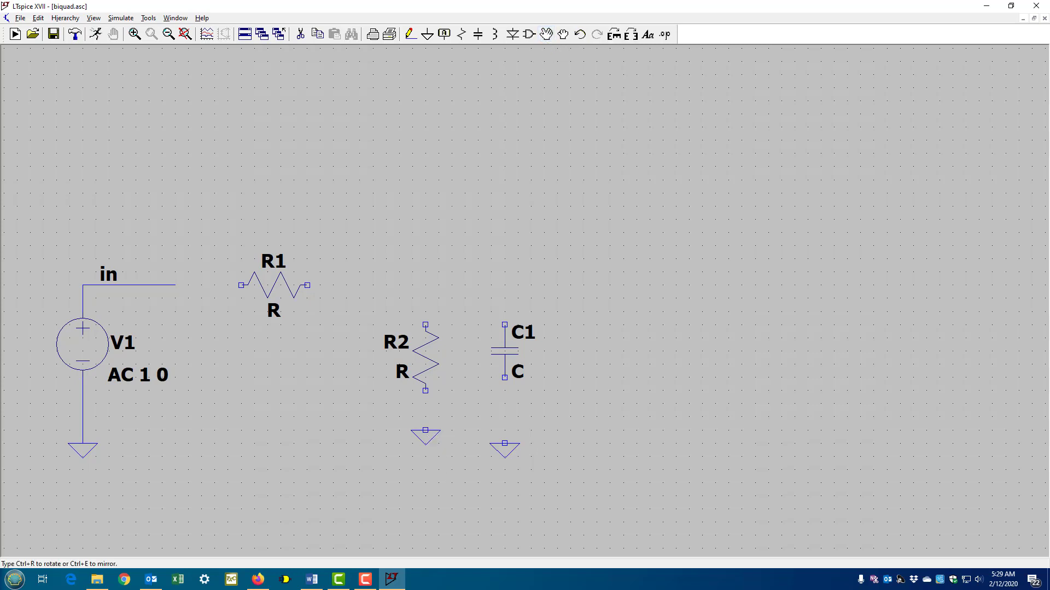
{"action": "left_click", "coordinate": [426, 444]}
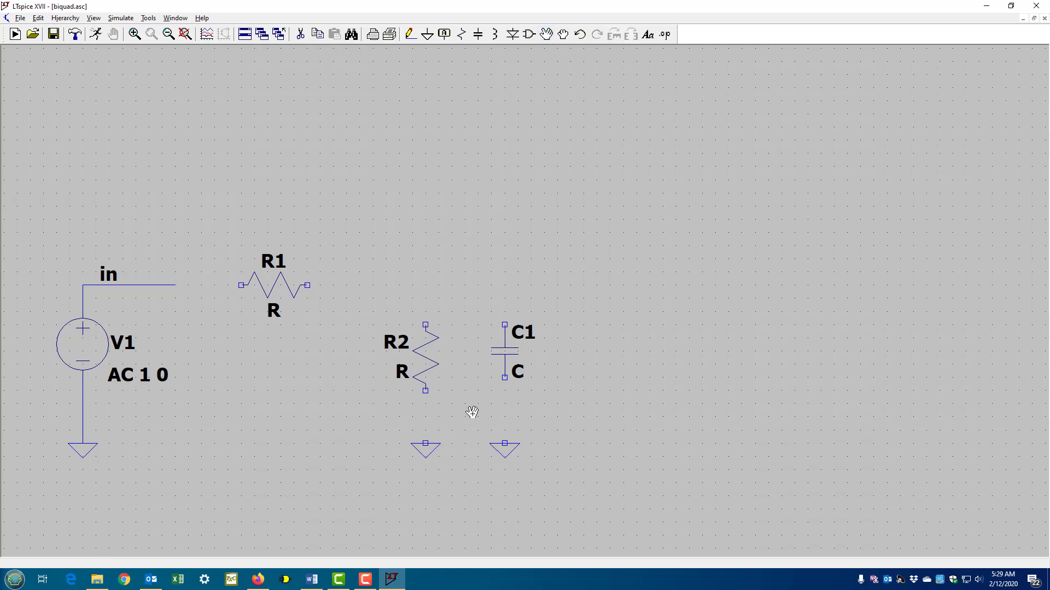
{"action": "left_click", "coordinate": [504, 350]}
{"action": "left_click", "coordinate": [505, 351]}
{"action": "left_click", "coordinate": [419, 359]}
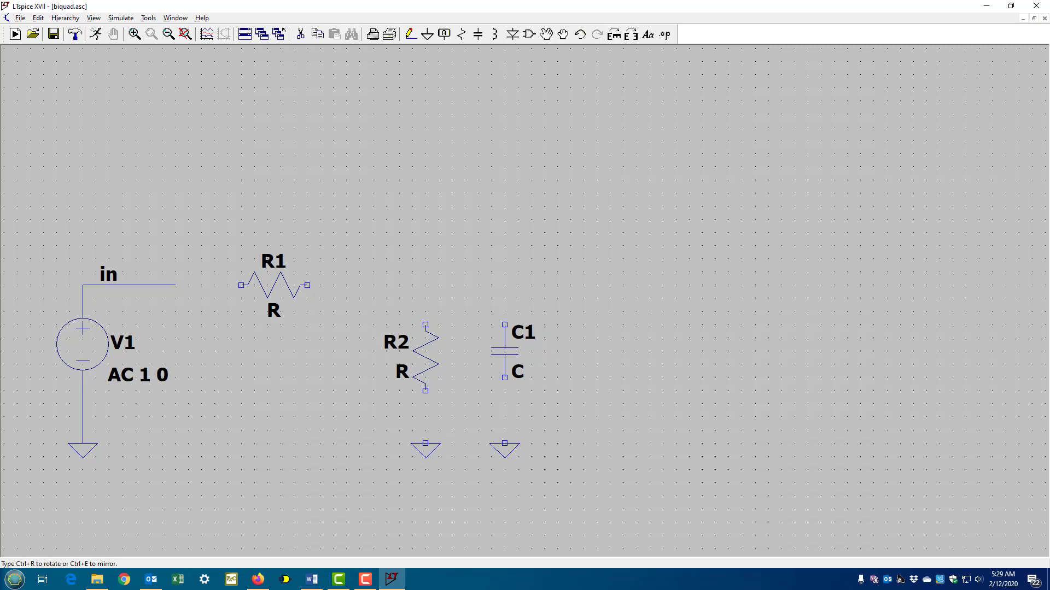
{"action": "left_click", "coordinate": [421, 360]}
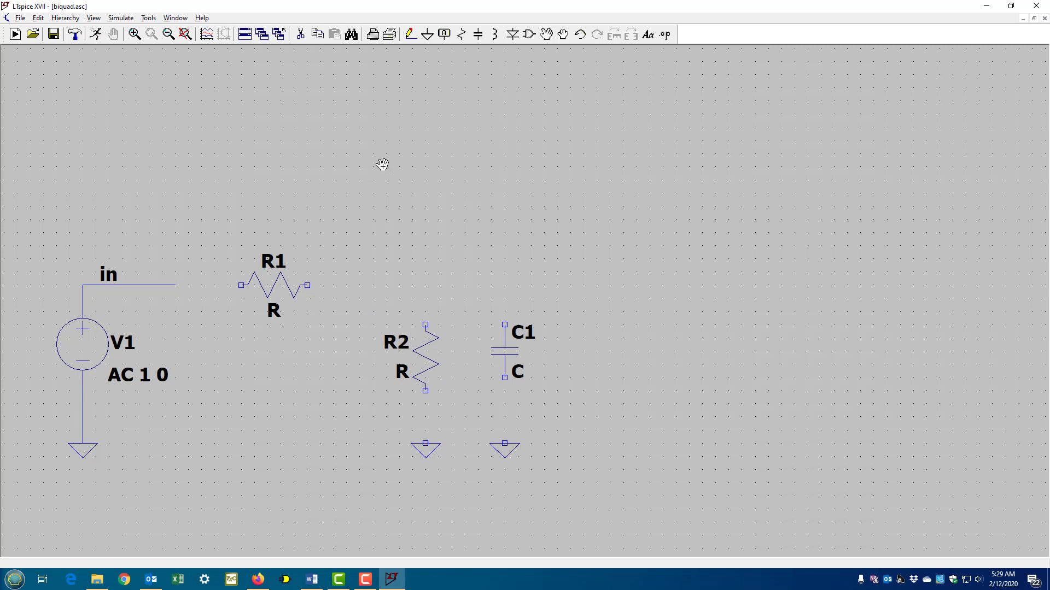
- Wire the end of the "in" line through R1 to above R2, and down through R2 to its ground
{"action": "left_click", "coordinate": [413, 35]}
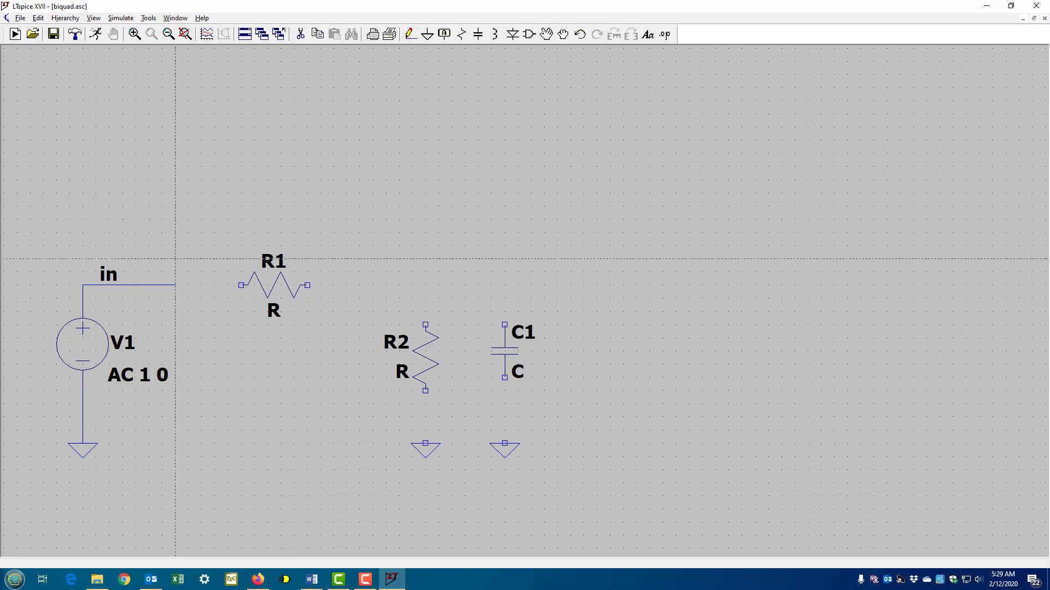
{"action": "left_click", "coordinate": [175, 284]}
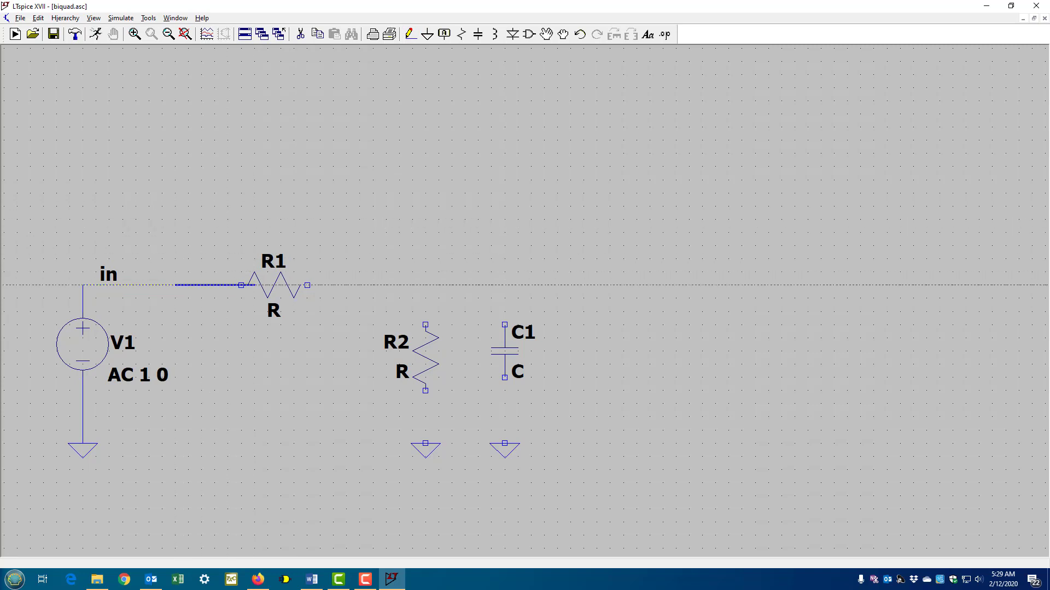
{"action": "left_click", "coordinate": [426, 284]}
{"action": "left_click", "coordinate": [425, 443]}
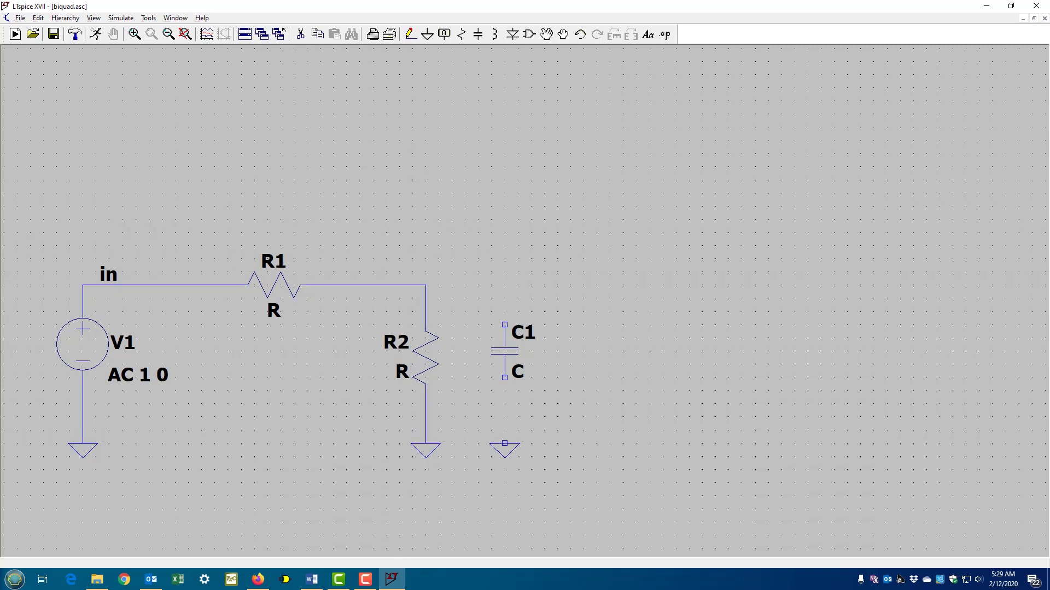
- Wire the corner above R2 across to above C1 and down through the capacitor to its ground
{"action": "left_click", "coordinate": [426, 285]}
{"action": "left_click", "coordinate": [504, 285]}
{"action": "left_click", "coordinate": [504, 443]}
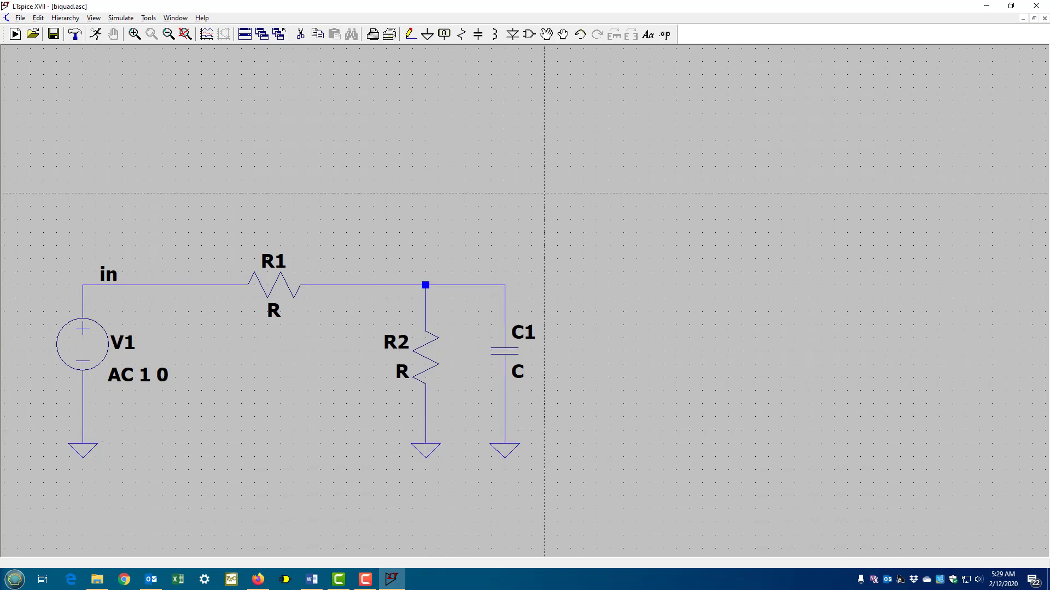
{"action": "key", "text": "Escape"}
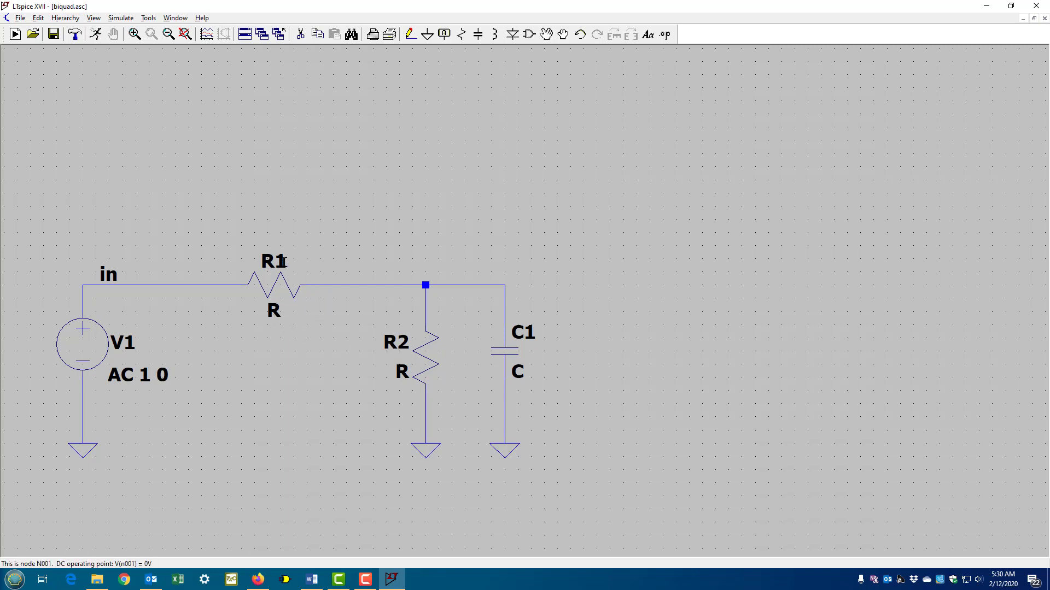
- Set the value of resistor R1 to 1k and of resistor R2 to 5k
{"action": "right_click", "coordinate": [274, 311]}
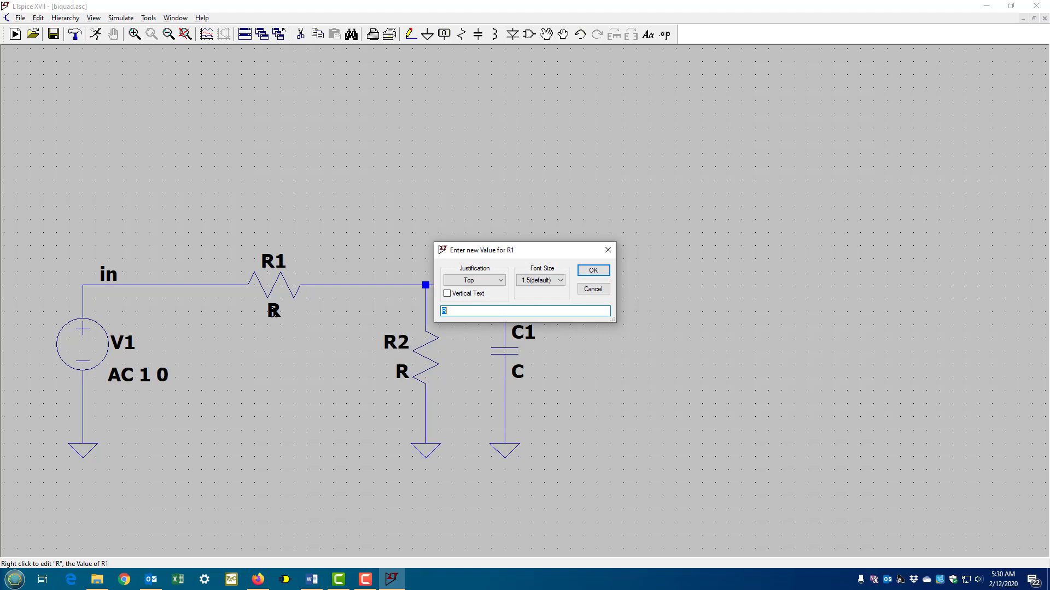
{"action": "type", "text": "1k"}
{"action": "left_click", "coordinate": [593, 270]}
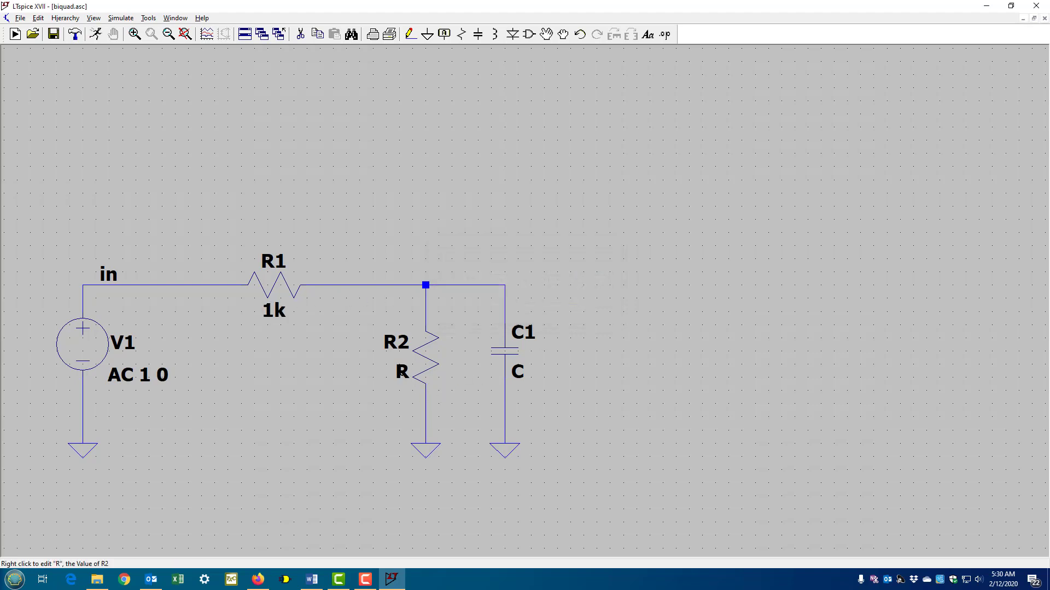
{"action": "right_click", "coordinate": [403, 372]}
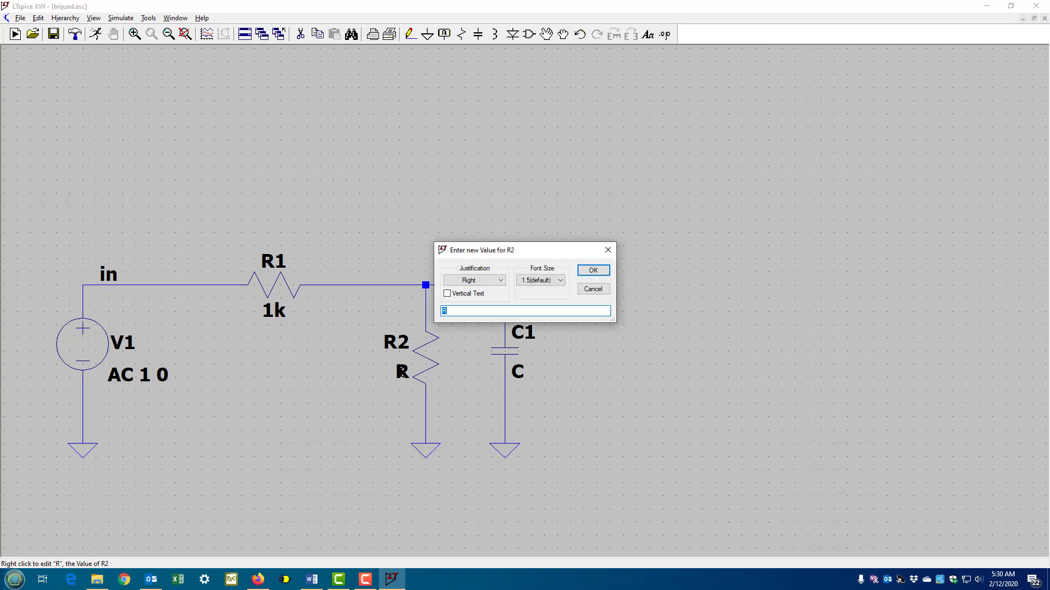
{"action": "type", "text": "5k"}
{"action": "left_click", "coordinate": [592, 271]}
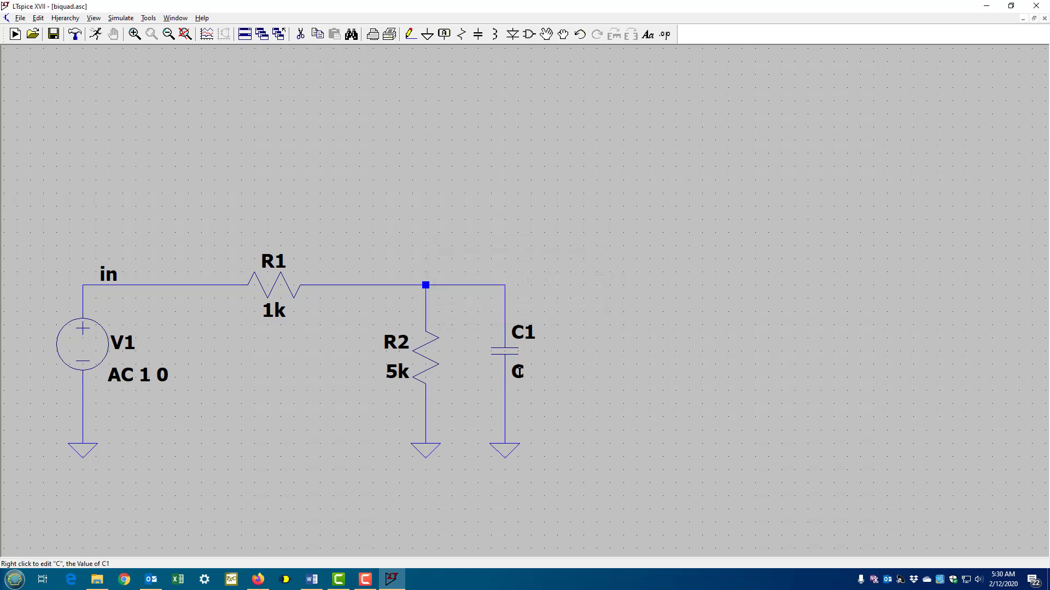
- Set the value of capacitor C1 to 1u
{"action": "right_click", "coordinate": [517, 371]}
{"action": "type", "text": "1"}
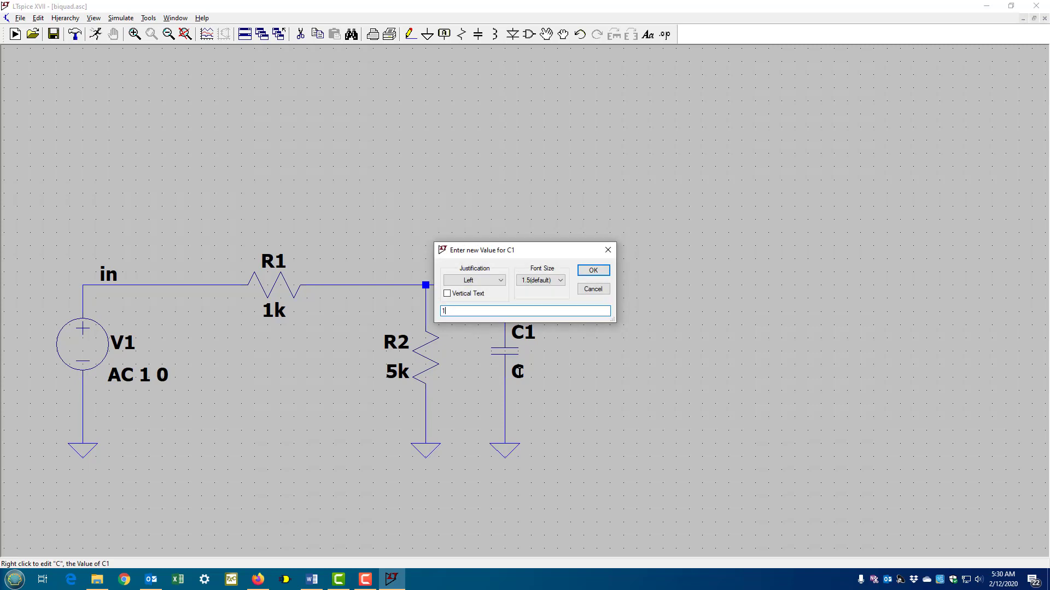
{"action": "type", "text": "u"}
{"action": "left_click", "coordinate": [592, 271]}
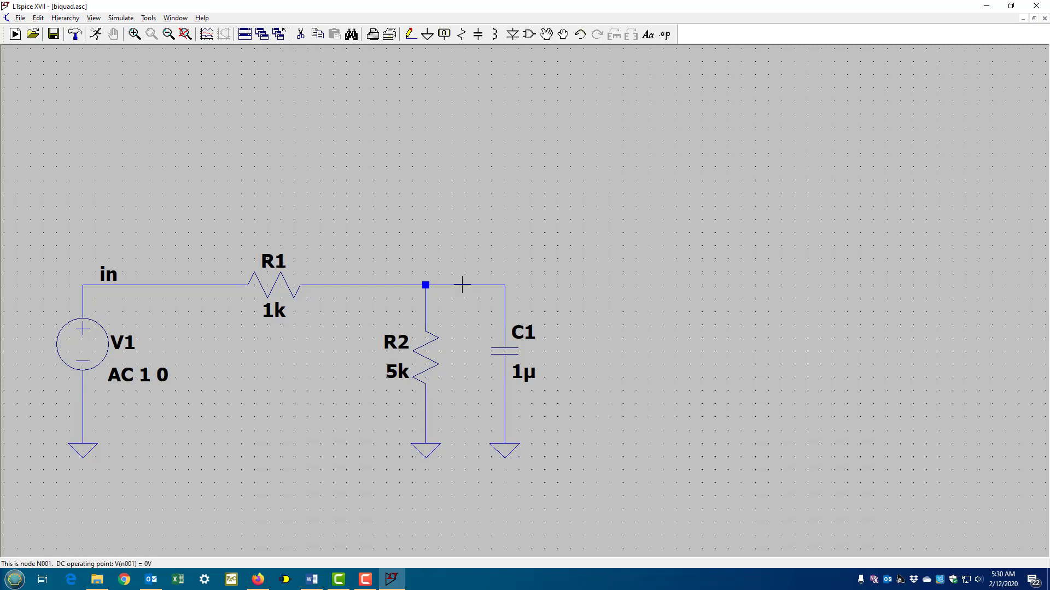
- Label the net between R2 and C1 "out", placing the label on the wire above them
{"action": "right_click", "coordinate": [462, 285]}
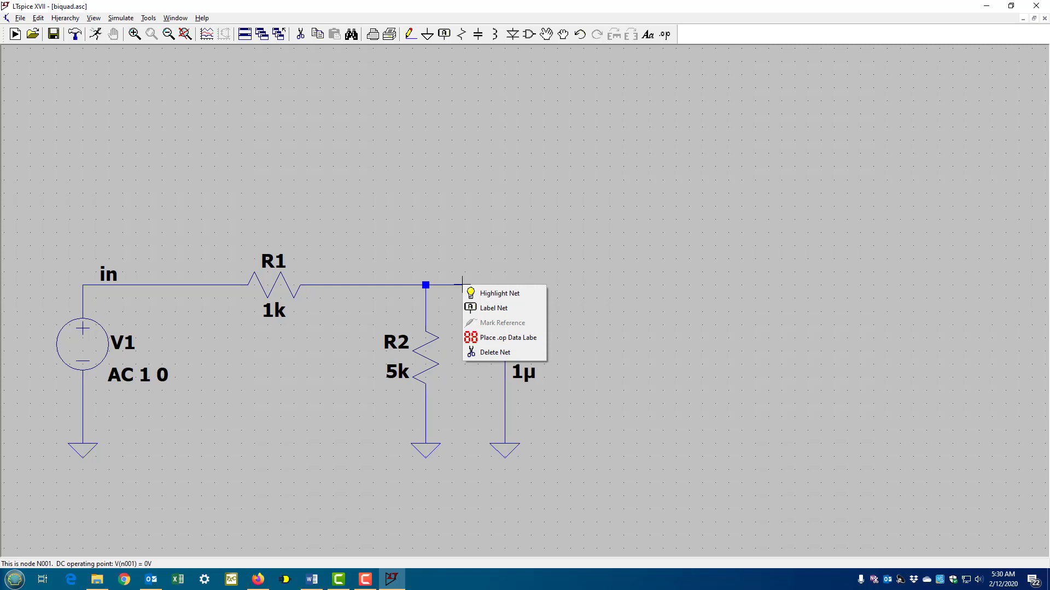
{"action": "left_click", "coordinate": [503, 310]}
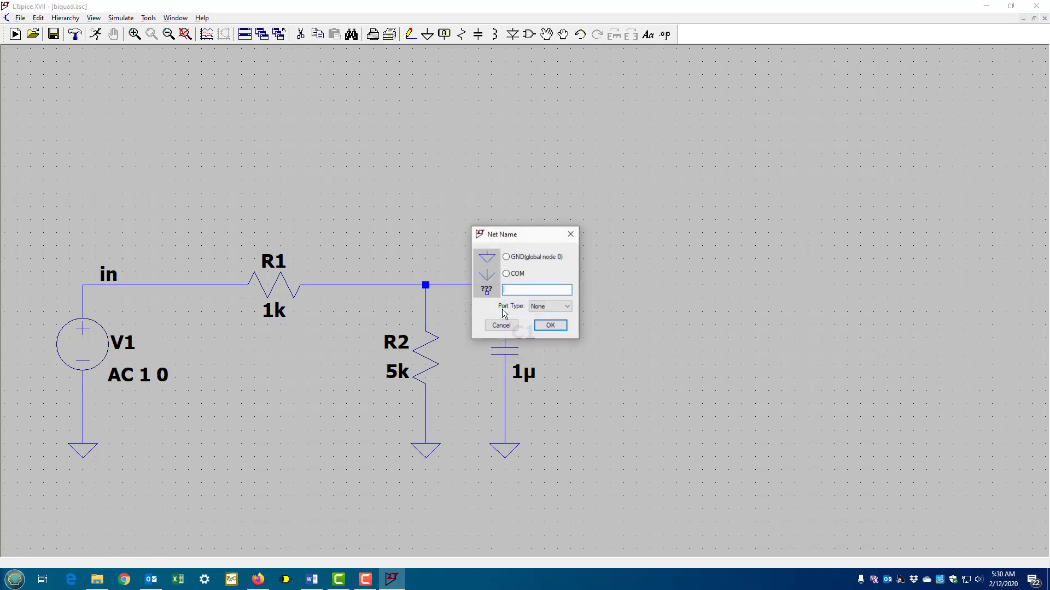
{"action": "type", "text": "out"}
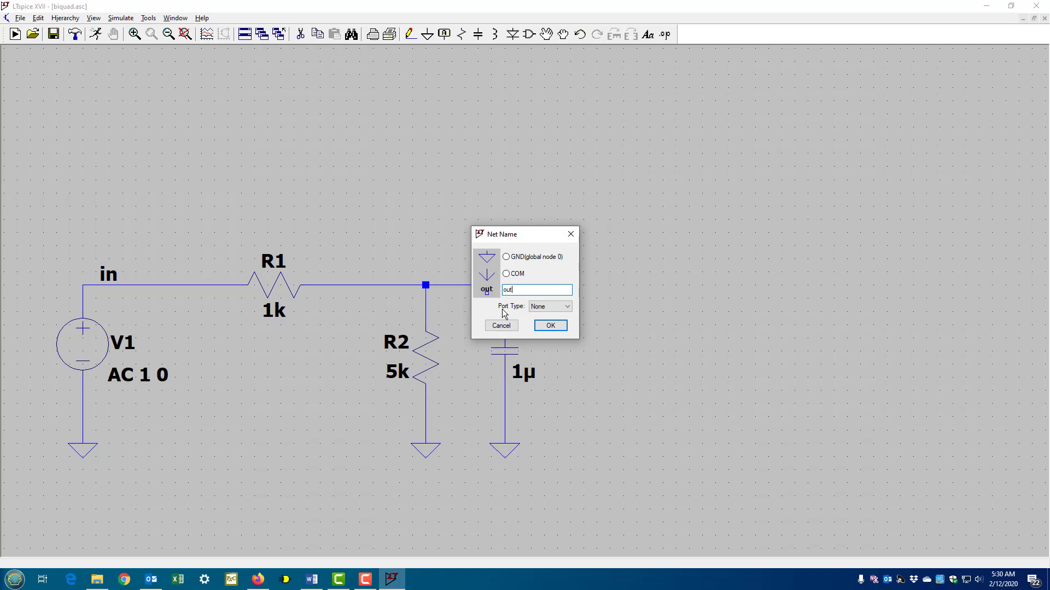
{"action": "key", "text": "Return"}
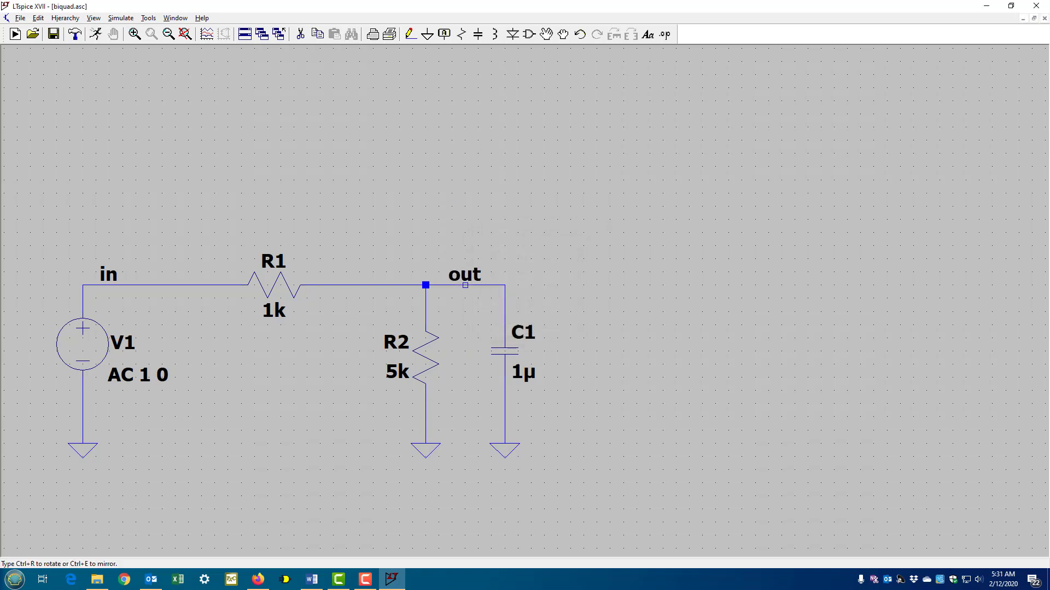
{"action": "left_click", "coordinate": [464, 284]}
{"action": "key", "text": "Escape"}
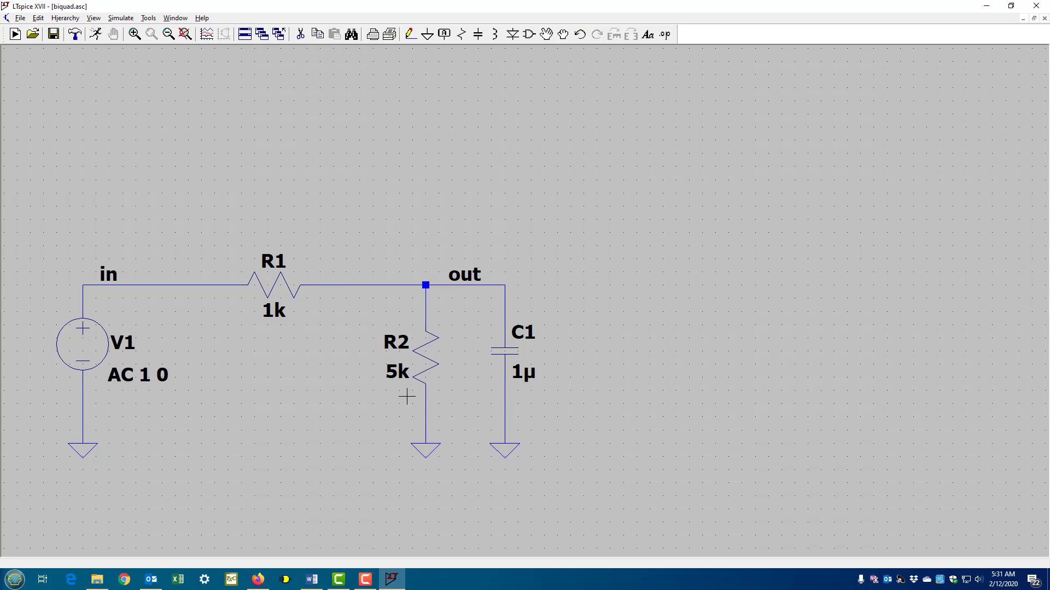
- Zoom in and out on the schematic to examine the whole circuit from source V1 to capacitor C1
{"action": "left_click", "coordinate": [184, 34]}
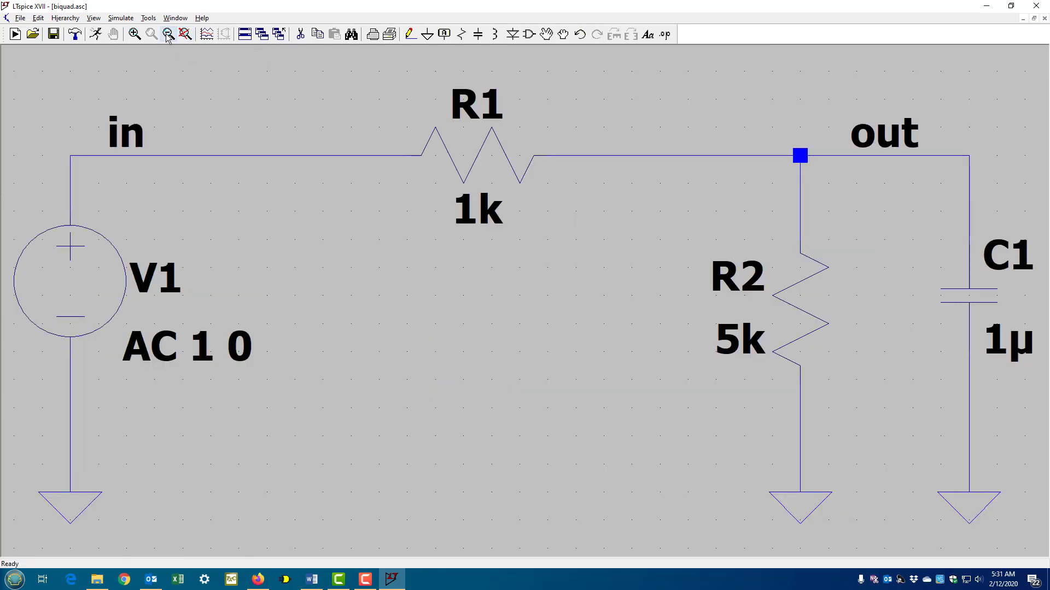
{"action": "left_click", "coordinate": [167, 33]}
{"action": "left_click", "coordinate": [168, 34]}
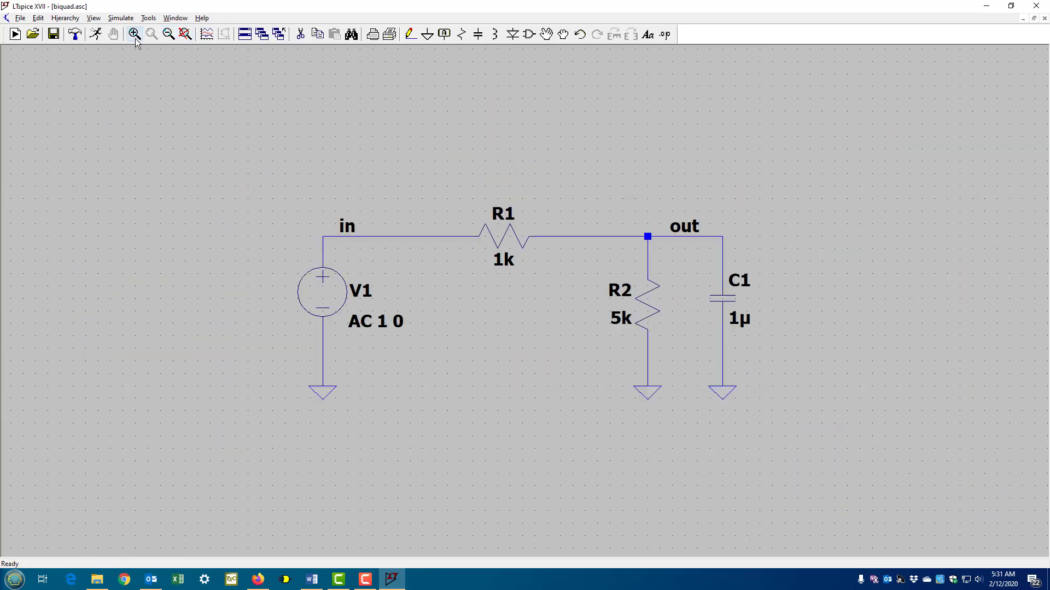
{"action": "left_click", "coordinate": [135, 34]}
{"action": "left_click_drag", "start_coordinate": [199, 128], "coordinate": [839, 471]}
{"action": "left_click", "coordinate": [185, 34]}
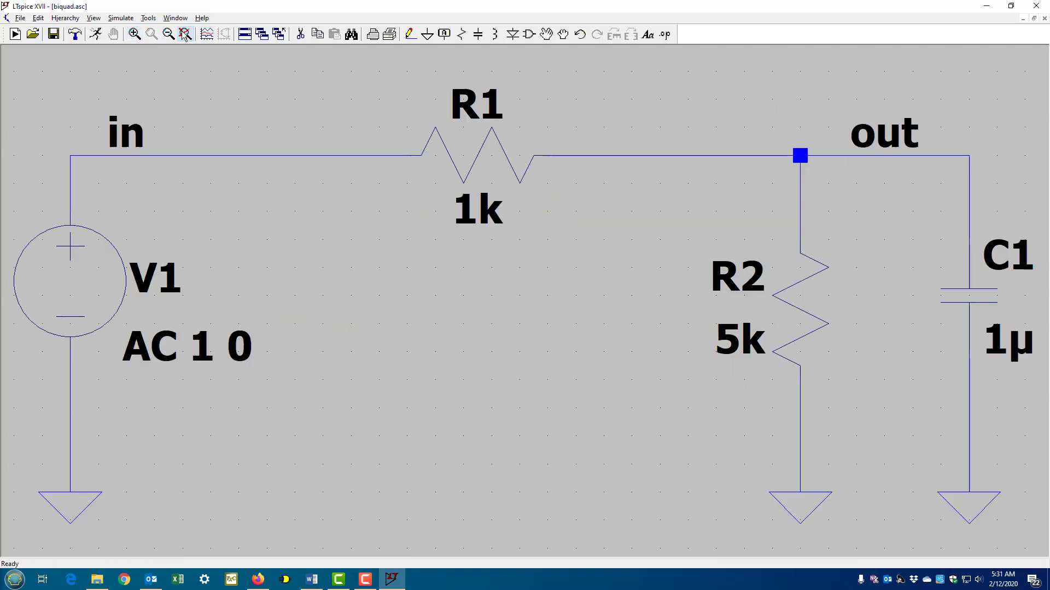
{"action": "scroll", "coordinate": [339, 243], "scroll_direction": "down", "scroll_amount": 1}
{"action": "scroll", "coordinate": [323, 244], "scroll_direction": "up", "scroll_amount": 1}
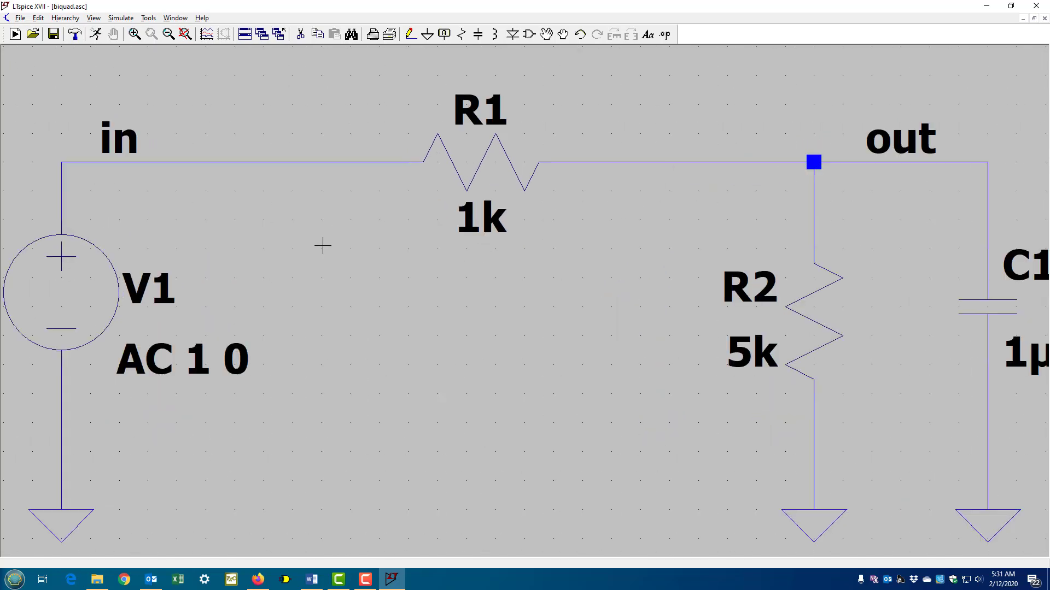
{"action": "scroll", "coordinate": [301, 260], "scroll_direction": "down", "scroll_amount": 3}
{"action": "scroll", "coordinate": [303, 262], "scroll_direction": "up", "scroll_amount": 1}
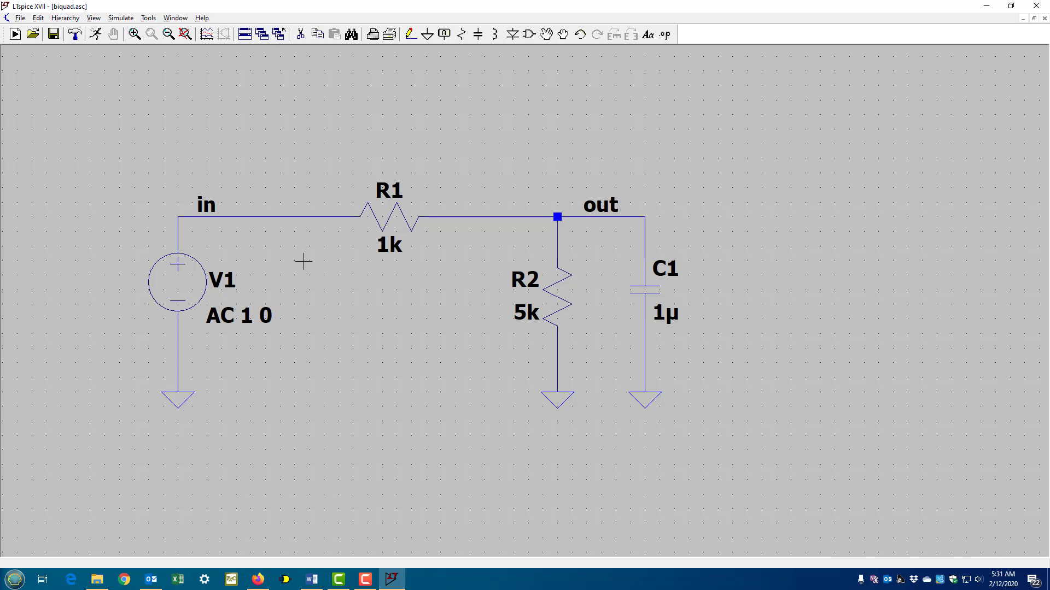
- Run an AC analysis with a decade sweep, 100 points per decade, start frequency 1 and stop frequency 100k
{"action": "left_click", "coordinate": [98, 36]}
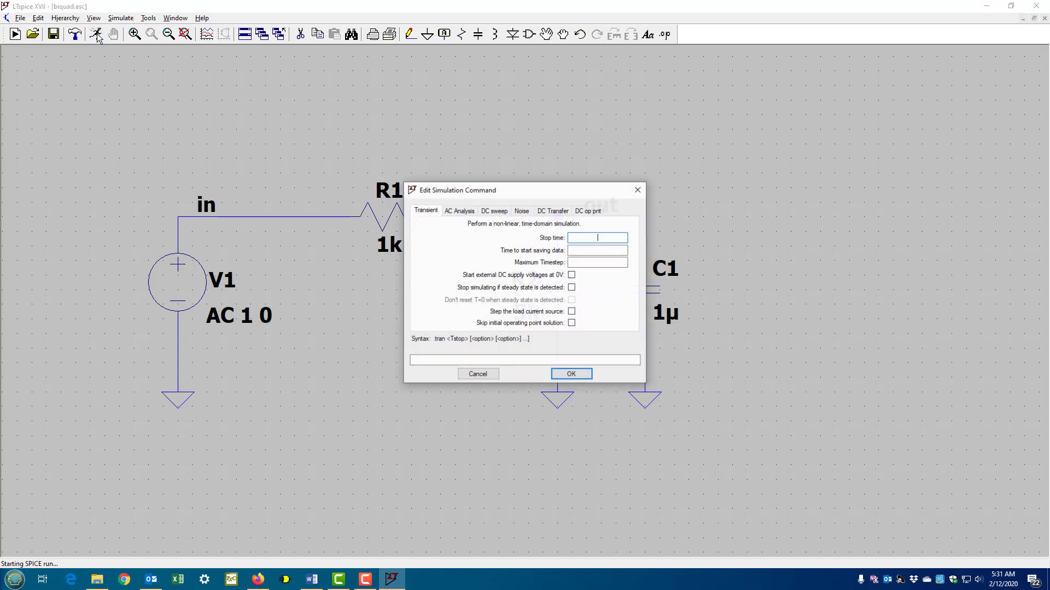
{"action": "left_click", "coordinate": [459, 212]}
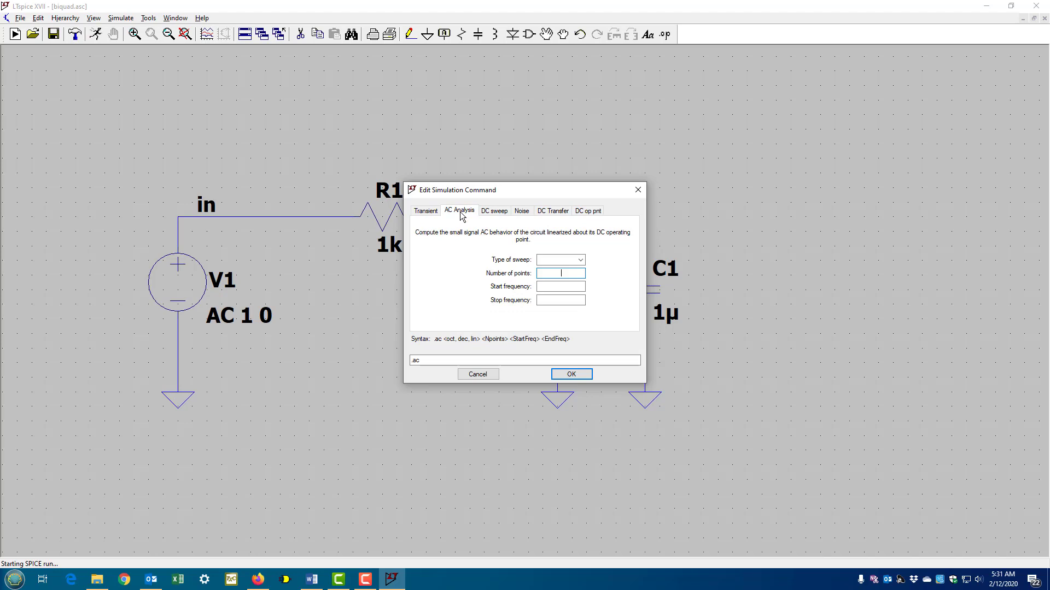
{"action": "left_click", "coordinate": [580, 260]}
{"action": "left_click", "coordinate": [577, 280]}
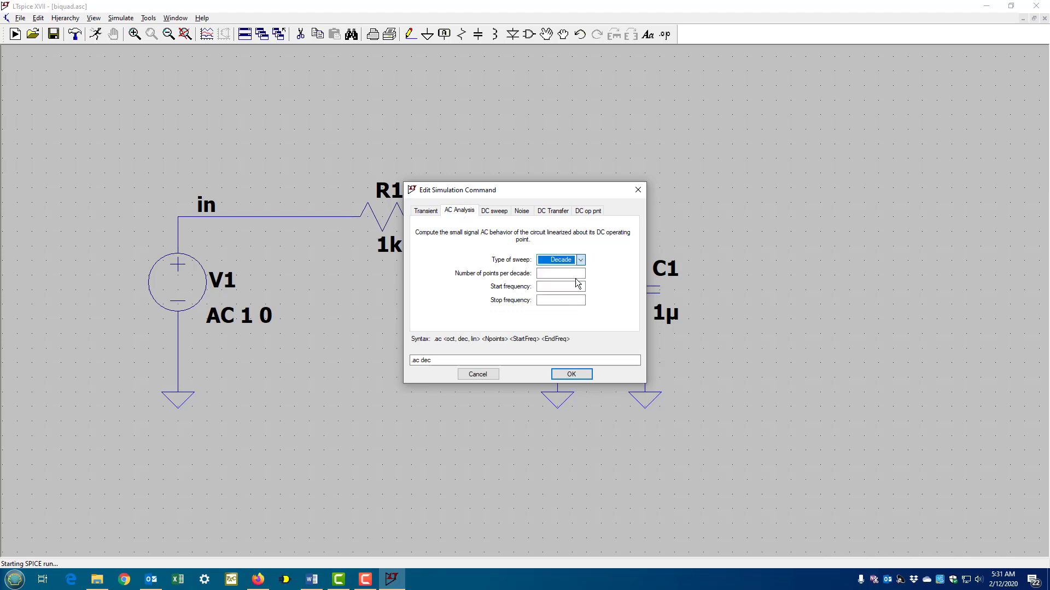
{"action": "left_click", "coordinate": [564, 274]}
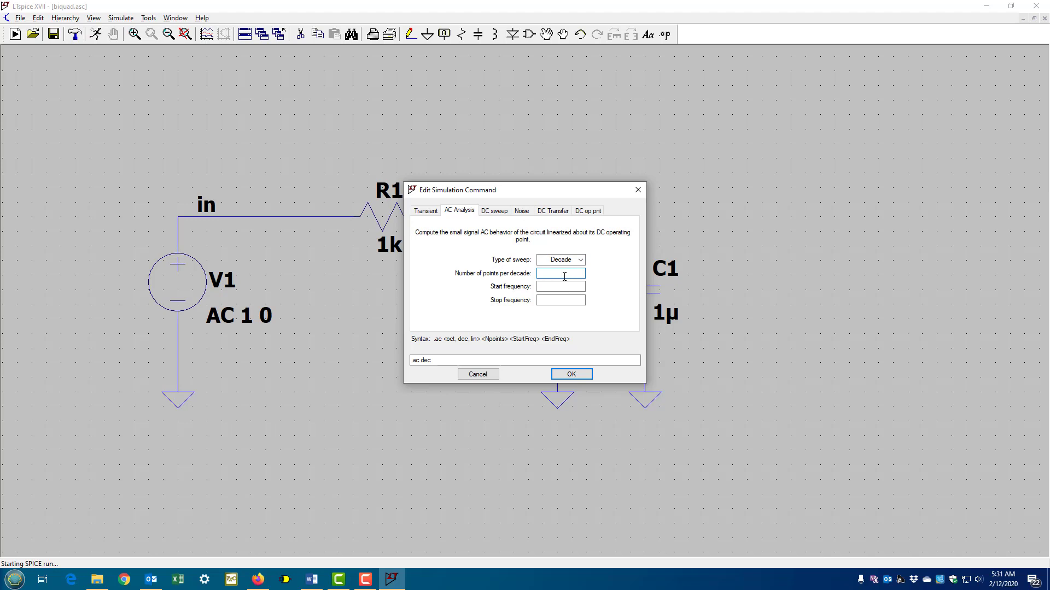
{"action": "type", "text": "100"}
{"action": "left_click", "coordinate": [569, 288]}
{"action": "left_click", "coordinate": [568, 303]}
{"action": "type", "text": "100k"}
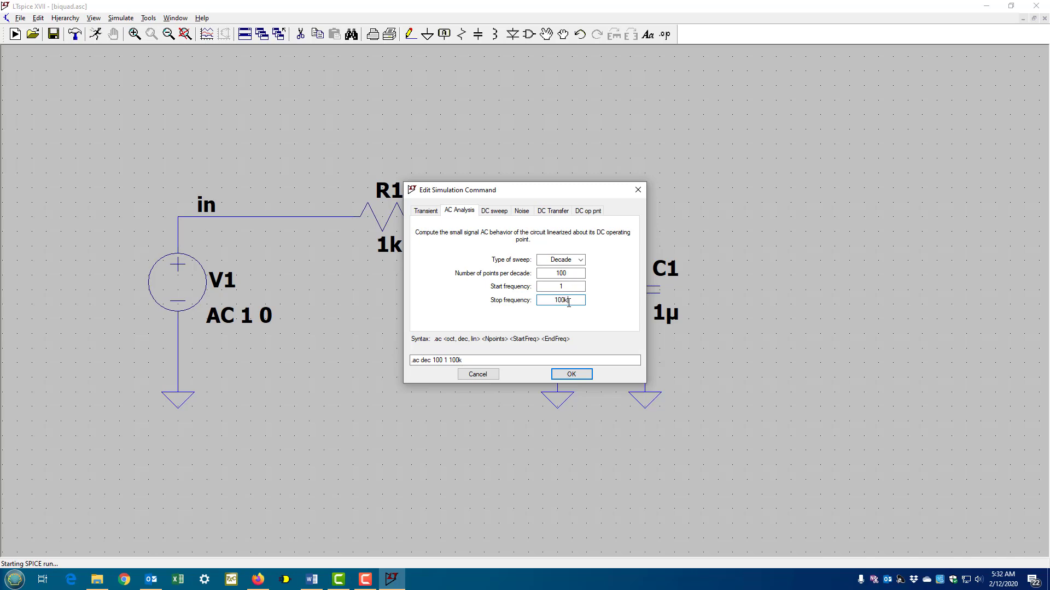
{"action": "left_click", "coordinate": [572, 374]}
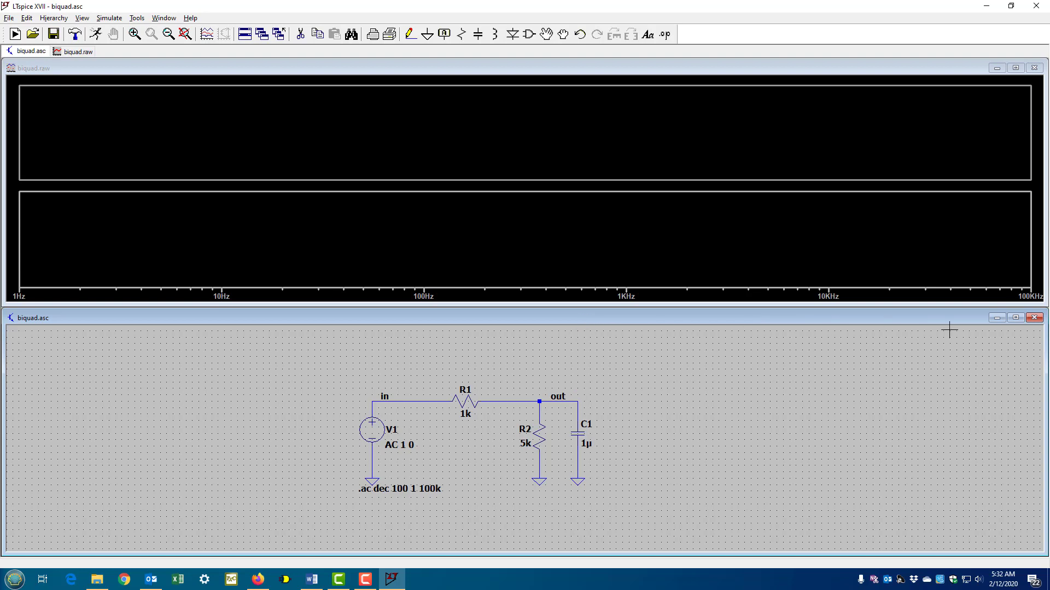
- Plot the voltage of the out node and delete the empty upper plot pane
{"action": "left_click", "coordinate": [574, 399]}
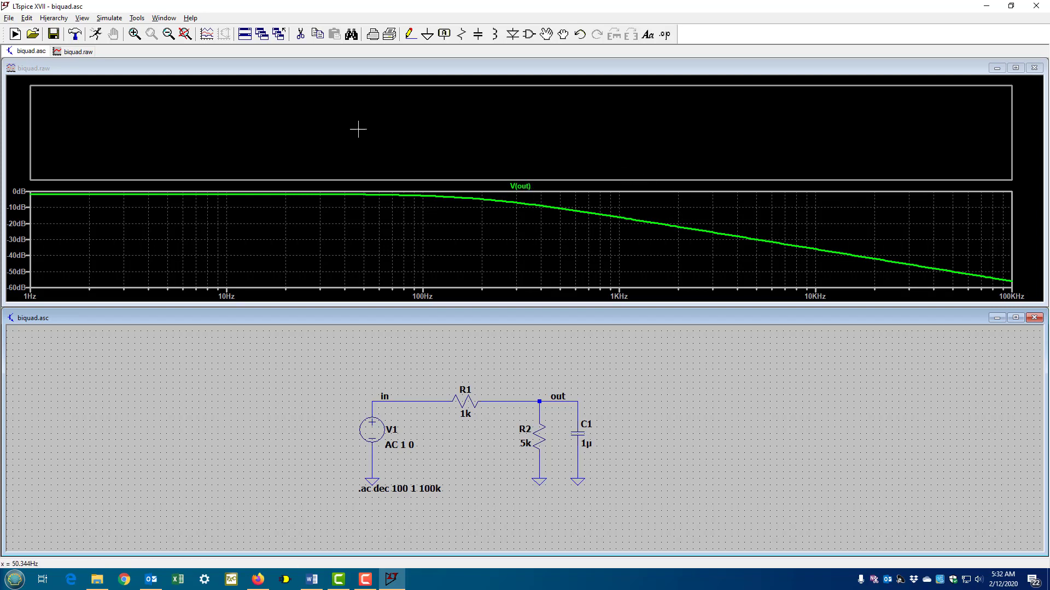
{"action": "right_click", "coordinate": [345, 118]}
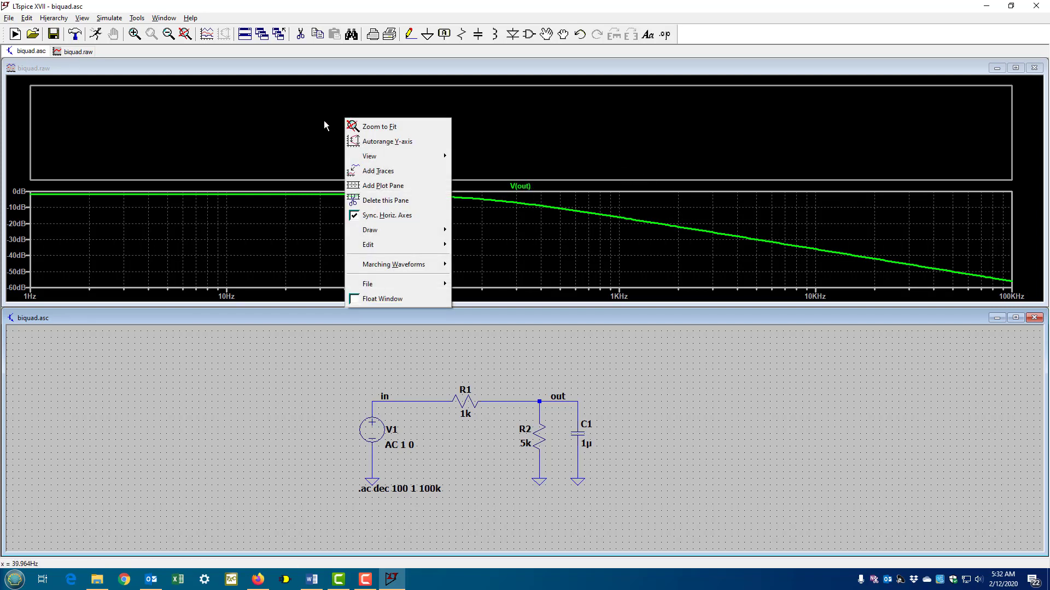
{"action": "right_click", "coordinate": [307, 101]}
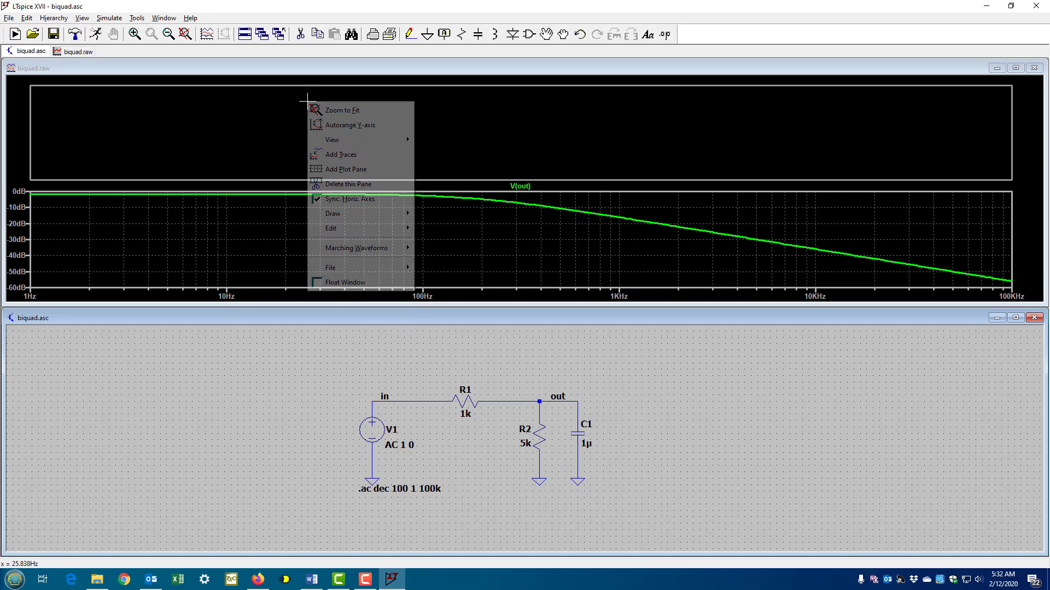
{"action": "right_click", "coordinate": [277, 106]}
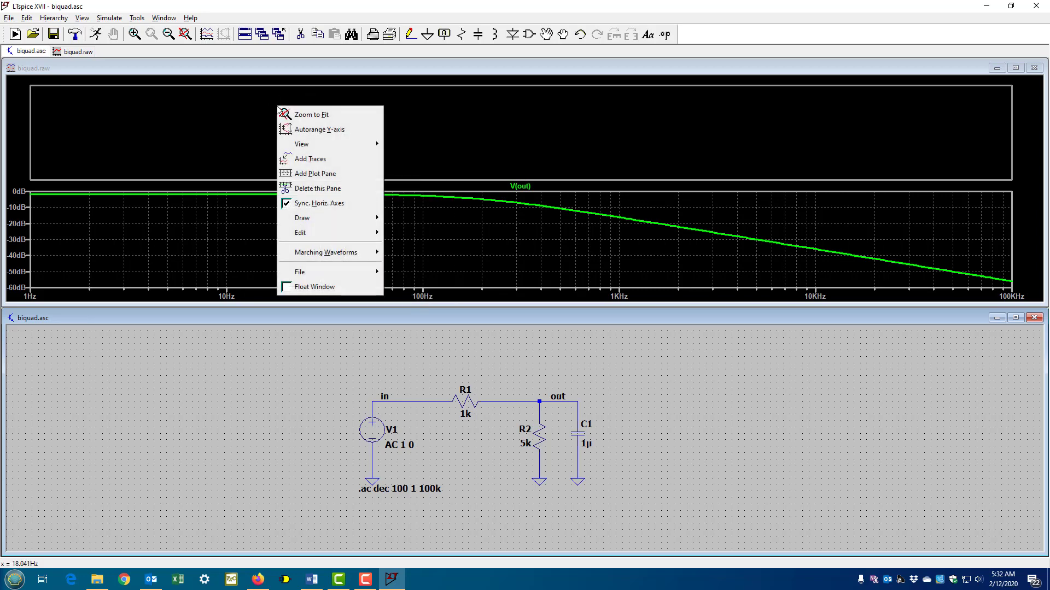
{"action": "left_click", "coordinate": [317, 189]}
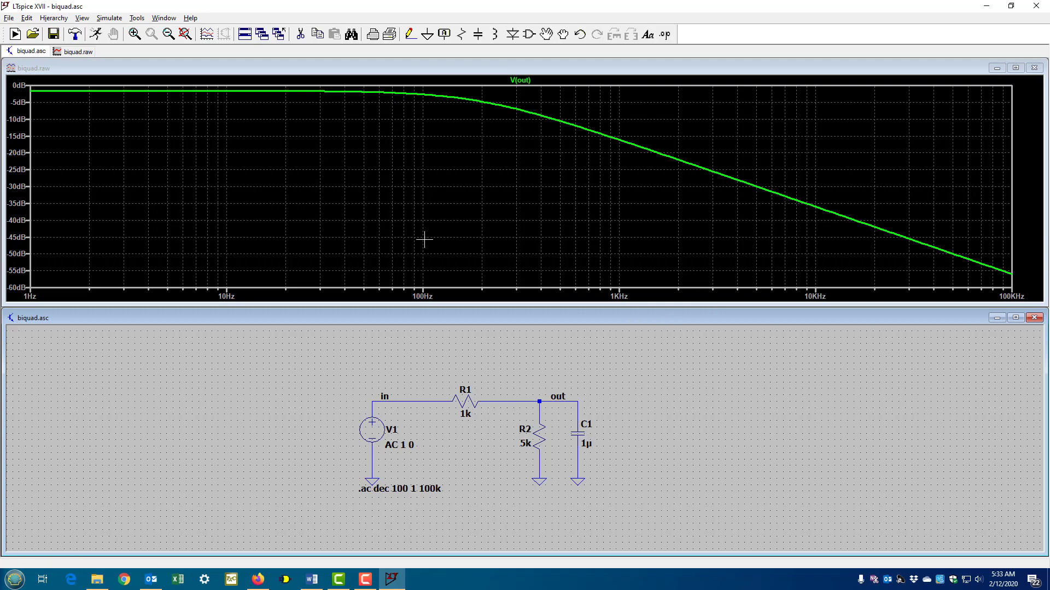
- Change the plotted expression from the out voltage to the ratio V(out)/V(in)
{"action": "right_click", "coordinate": [533, 82]}
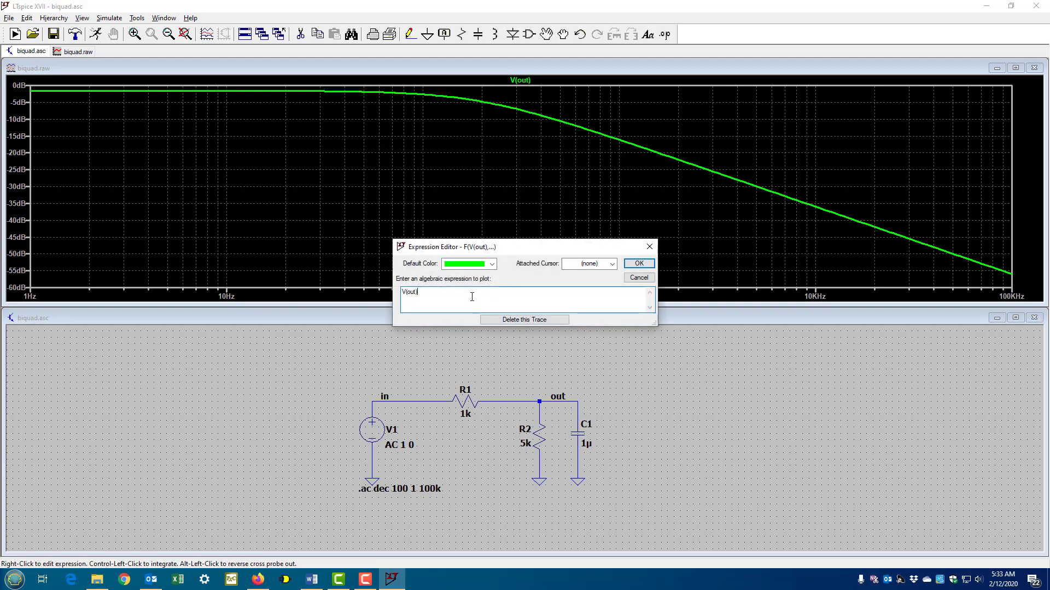
{"action": "type", "text": "/V(in"}
{"action": "left_click", "coordinate": [639, 264]}
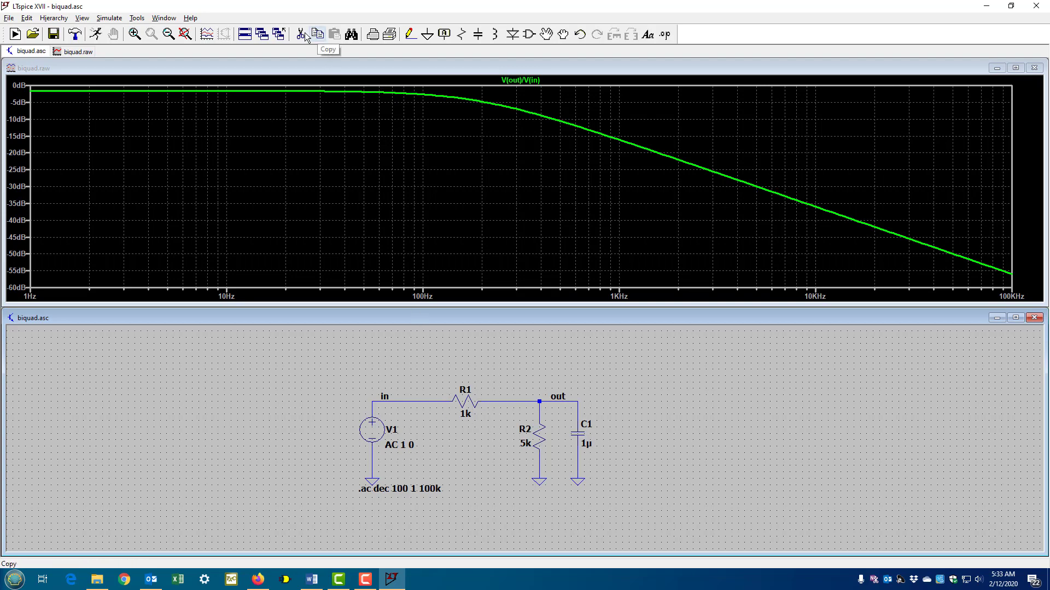
- Fit the circuit in view, tile the schematic and plot windows vertically, and maximize the schematic window
{"action": "left_click", "coordinate": [185, 34]}
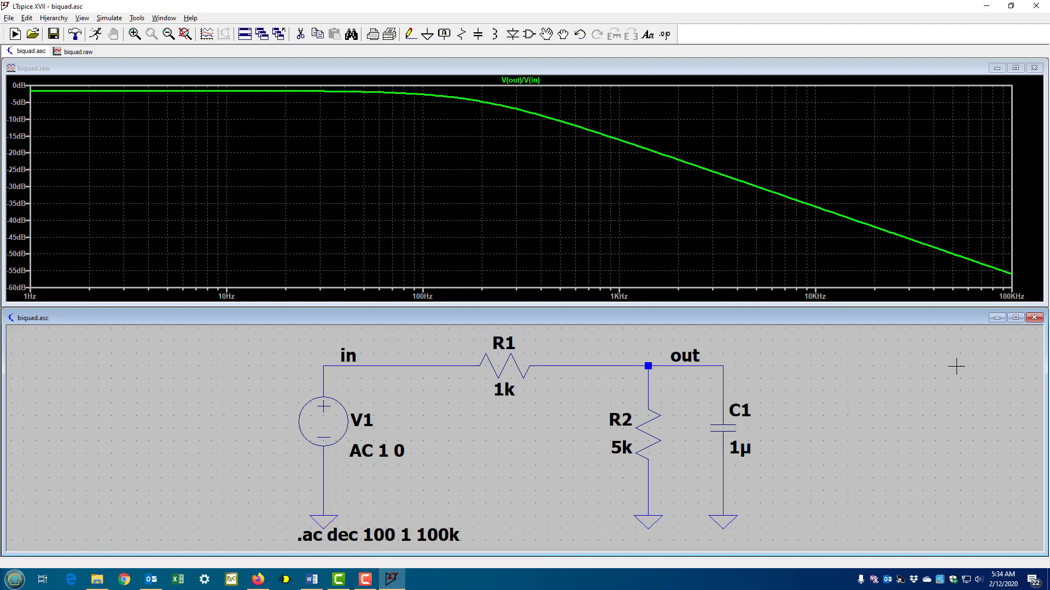
{"action": "left_click", "coordinate": [164, 18]}
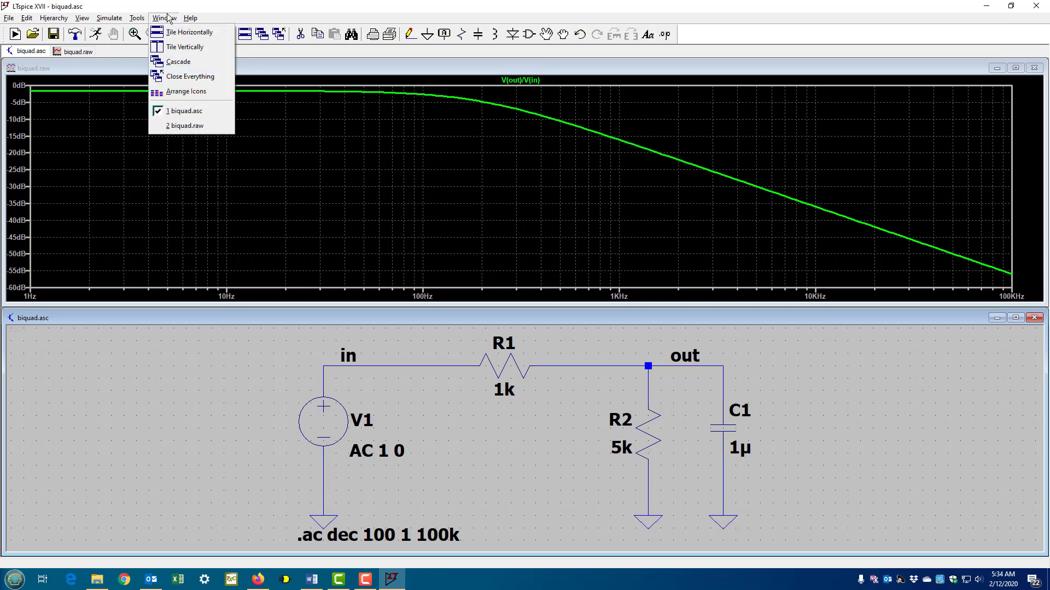
{"action": "left_click", "coordinate": [183, 48]}
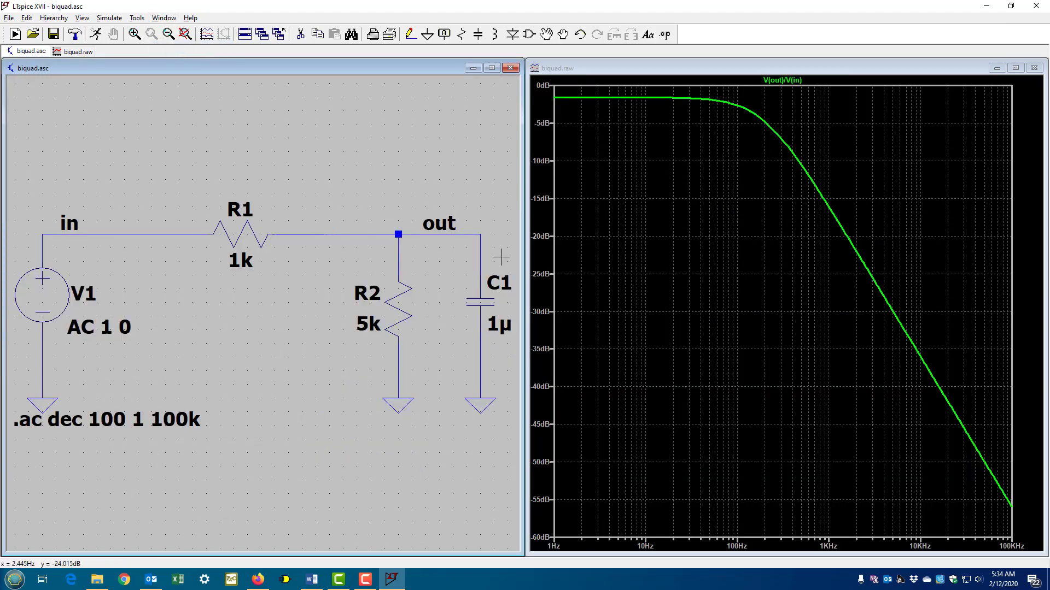
{"action": "left_click", "coordinate": [491, 67]}
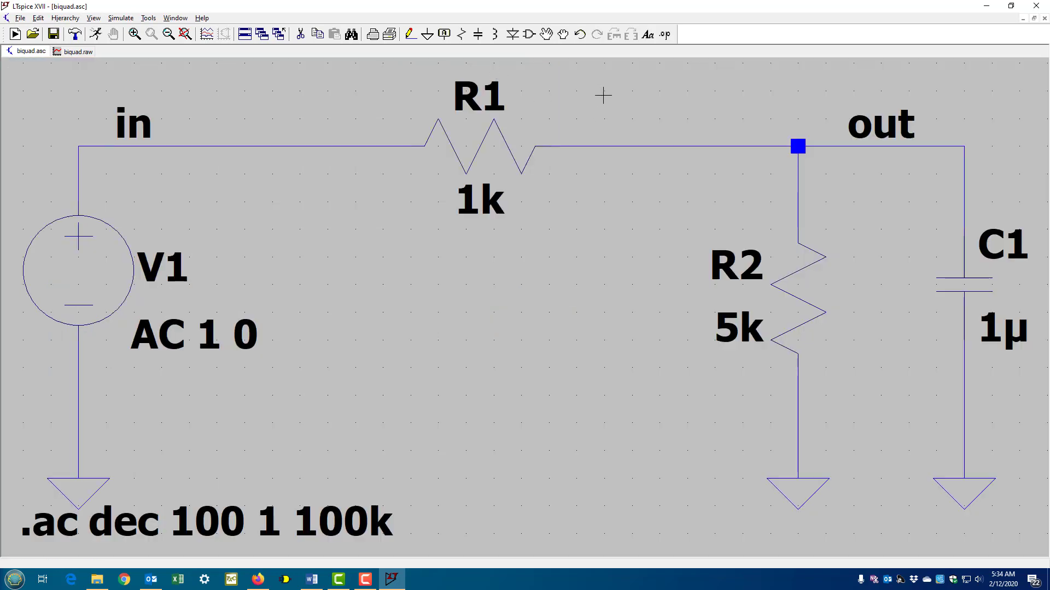
- Look into the Opamps component folder, return to the parent folder, and switch the component directory to the ECE 412\LTspice folder
{"action": "left_click", "coordinate": [529, 35]}
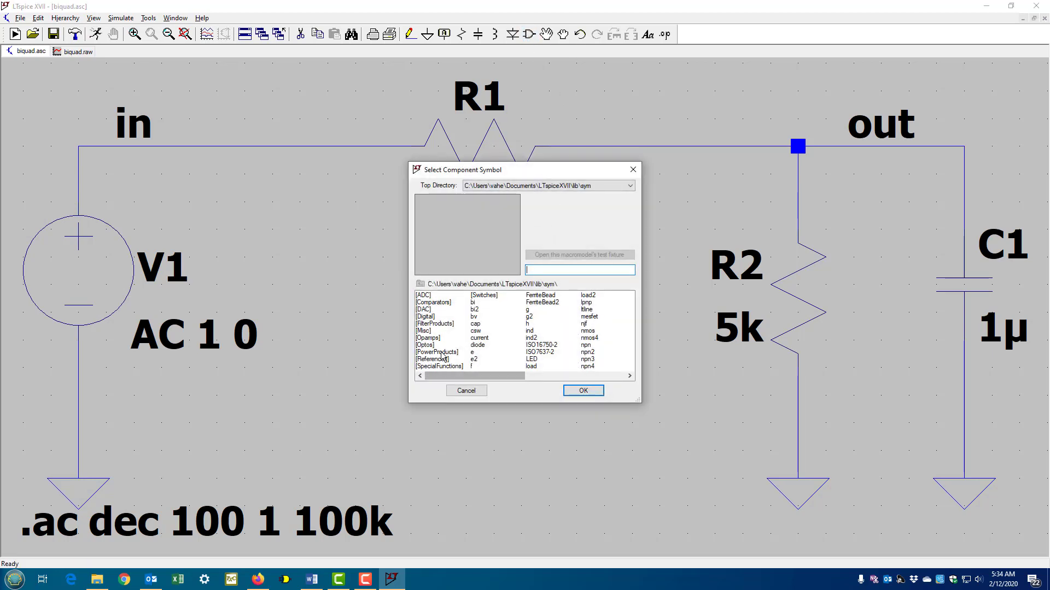
{"action": "double_click", "coordinate": [431, 339]}
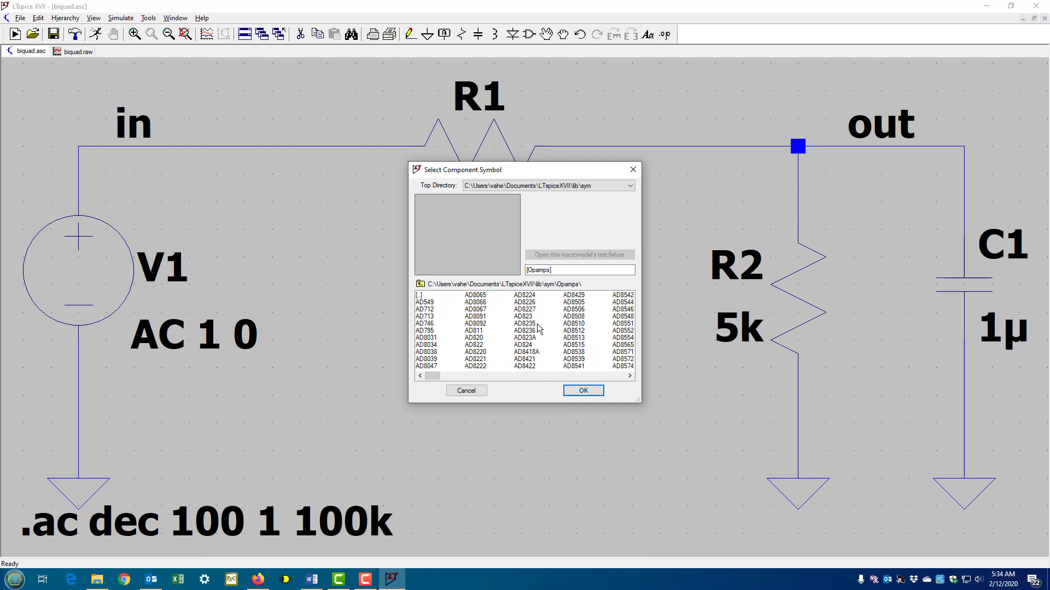
{"action": "left_click", "coordinate": [419, 284]}
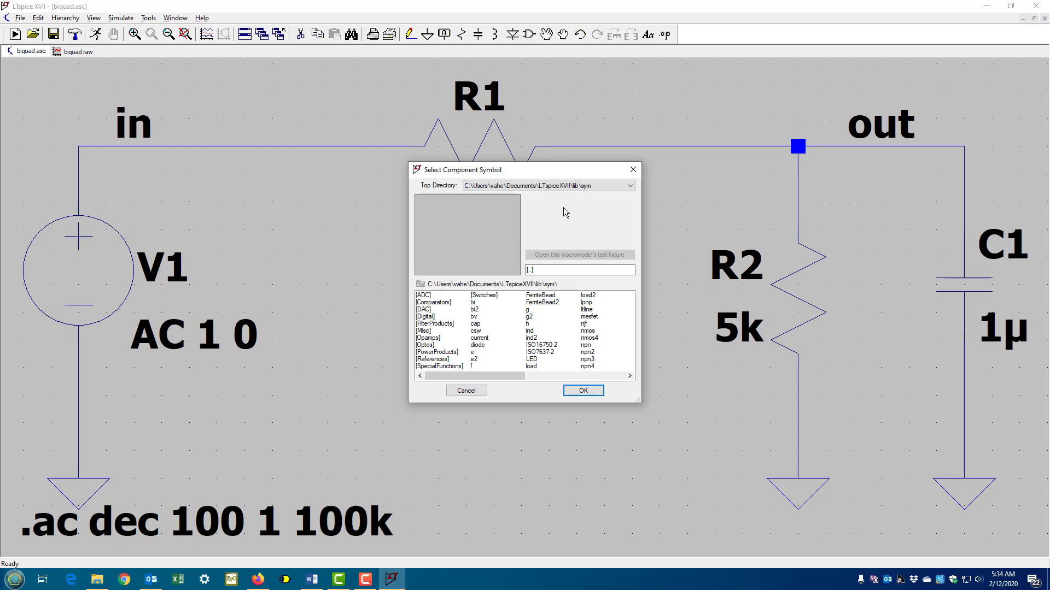
{"action": "left_click", "coordinate": [630, 187]}
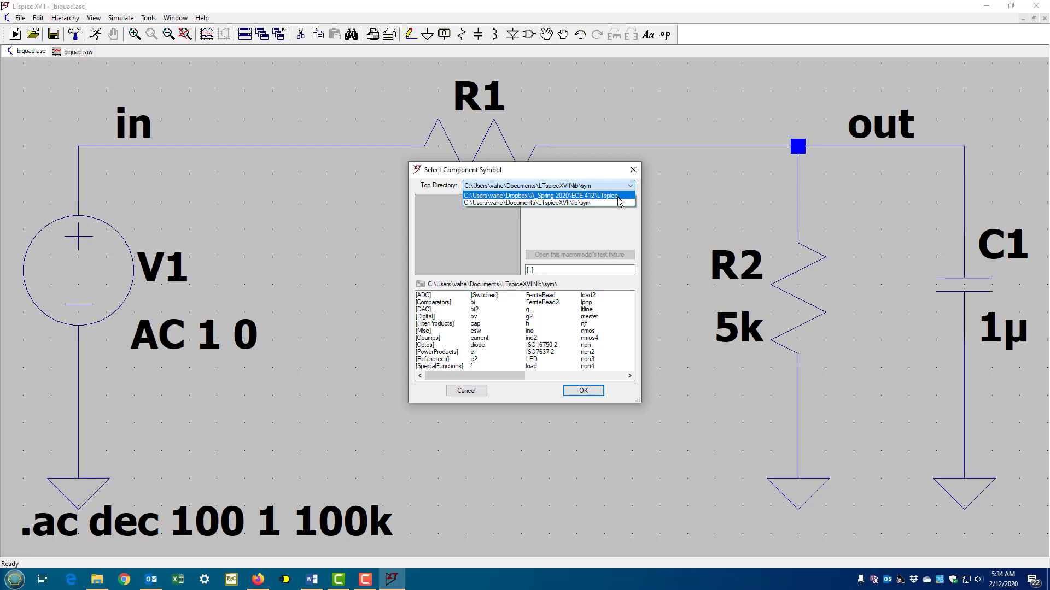
{"action": "left_click", "coordinate": [619, 197]}
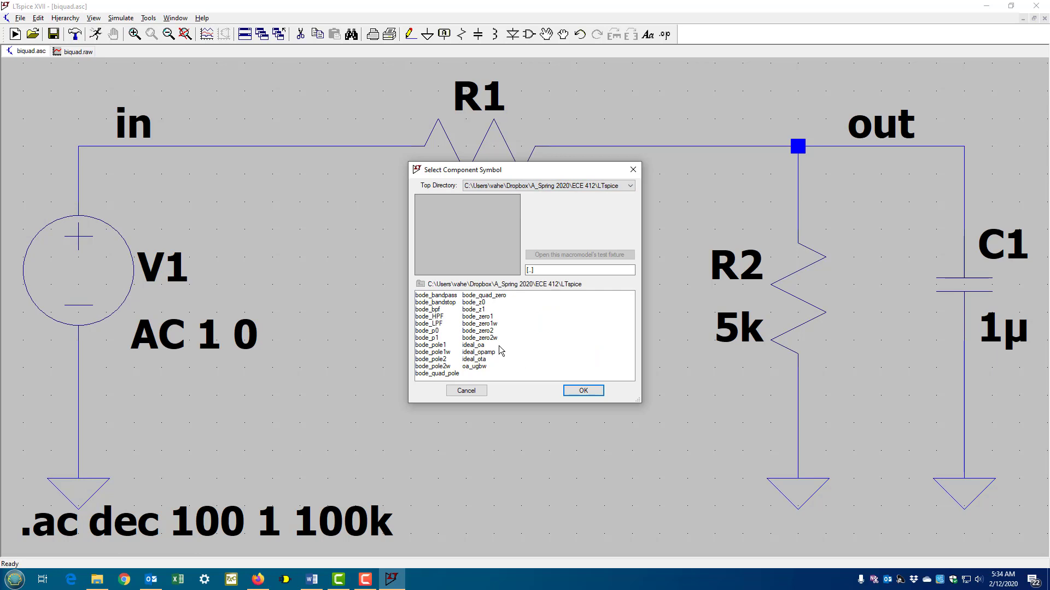
- Place one ideal_oa op amp in the empty area beyond capacitor C1, level with the out wire
{"action": "left_click", "coordinate": [480, 347]}
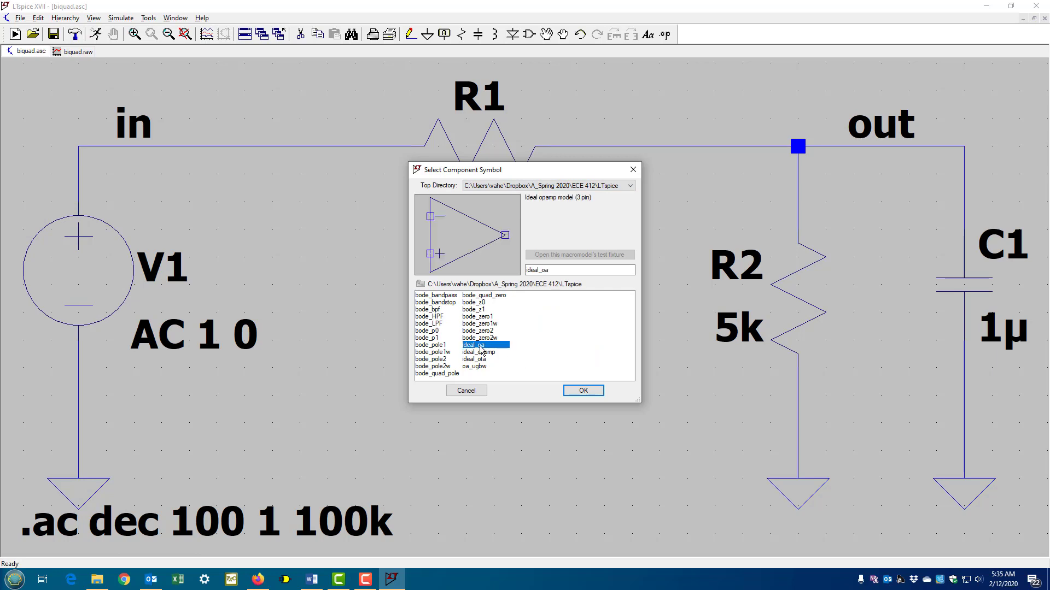
{"action": "left_click", "coordinate": [566, 394]}
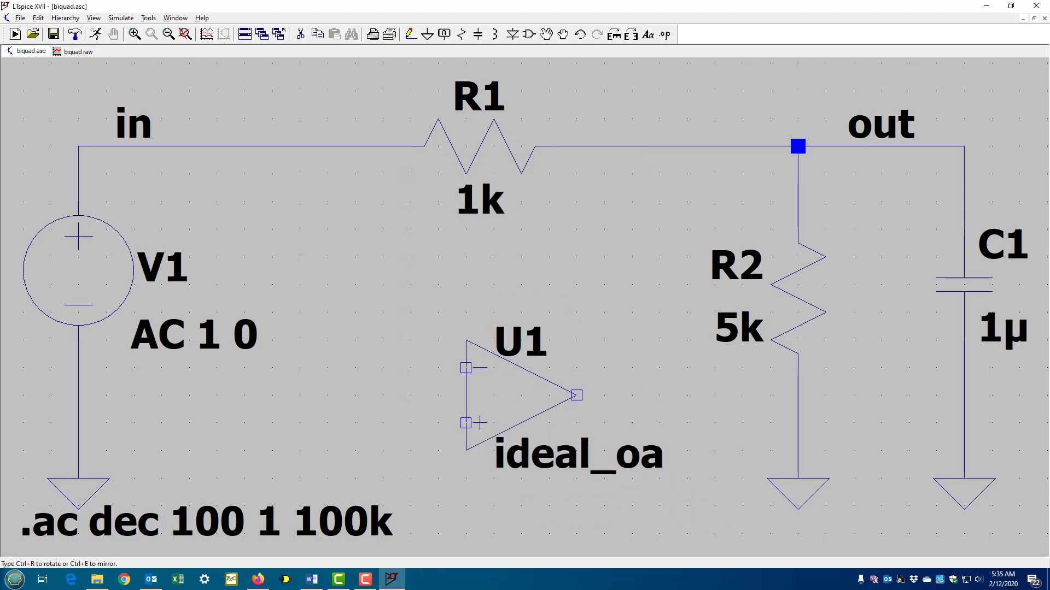
{"action": "scroll", "coordinate": [499, 399], "scroll_direction": "down", "scroll_amount": 11}
{"action": "scroll", "coordinate": [503, 397], "scroll_direction": "up", "scroll_amount": 4}
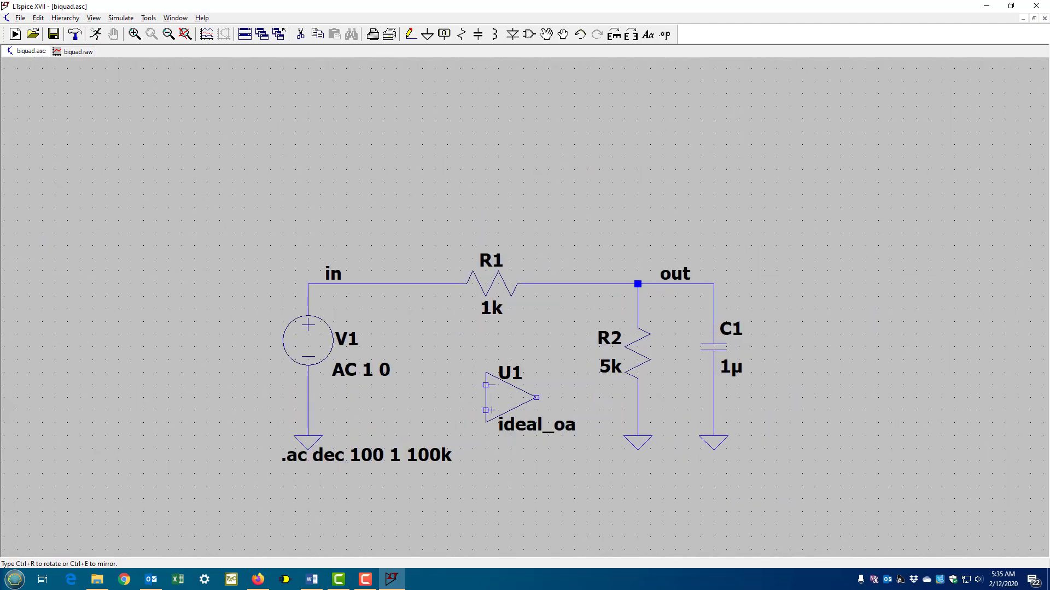
{"action": "scroll", "coordinate": [503, 397], "scroll_direction": "down", "scroll_amount": 3}
{"action": "scroll", "coordinate": [503, 398], "scroll_direction": "up", "scroll_amount": 1}
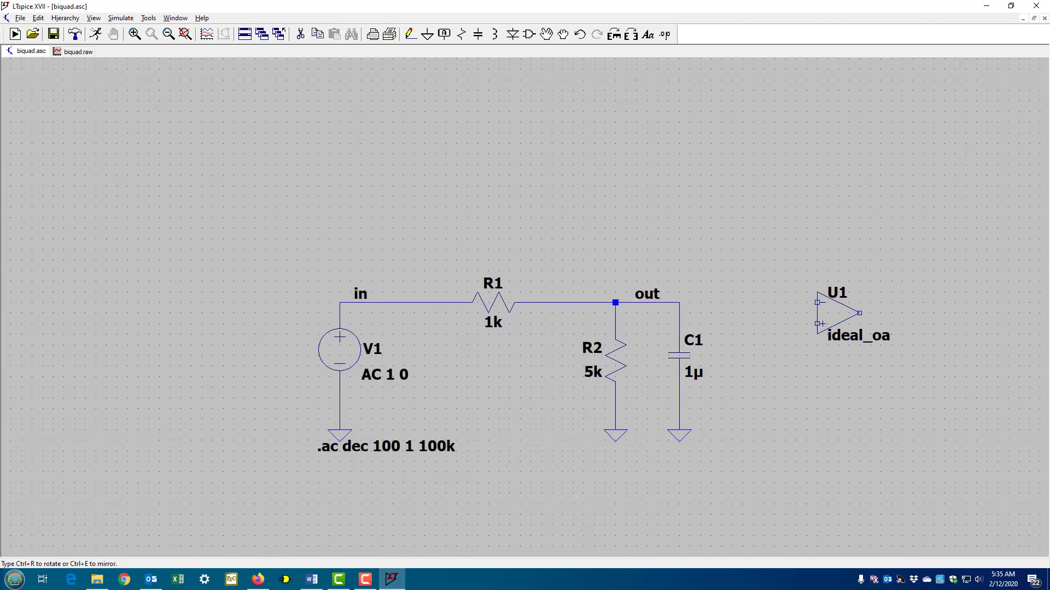
{"action": "left_click", "coordinate": [836, 313]}
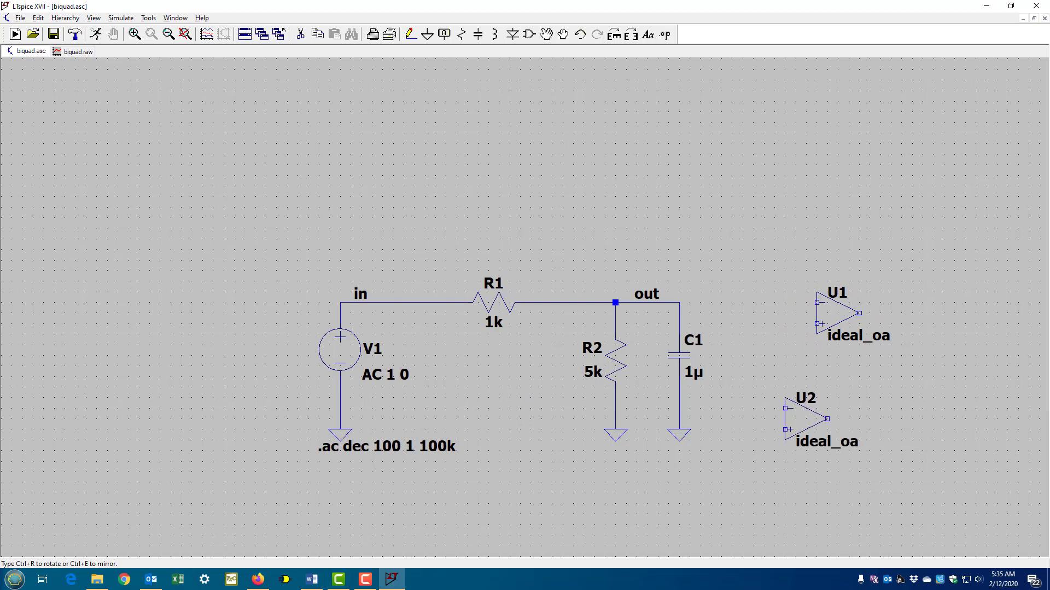
{"action": "key", "text": "Escape"}
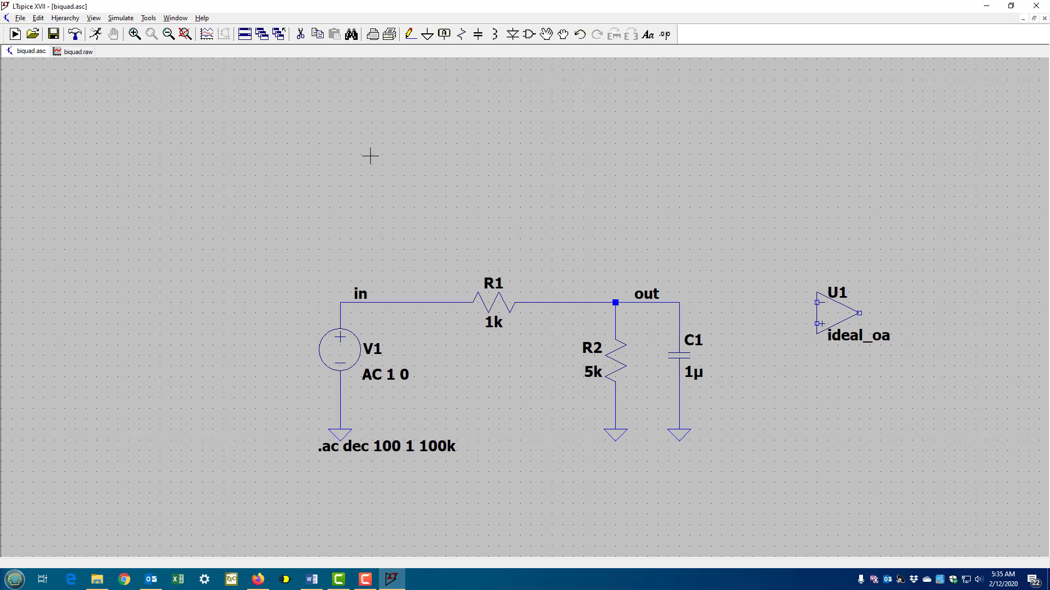
{"action": "left_click", "coordinate": [185, 34]}
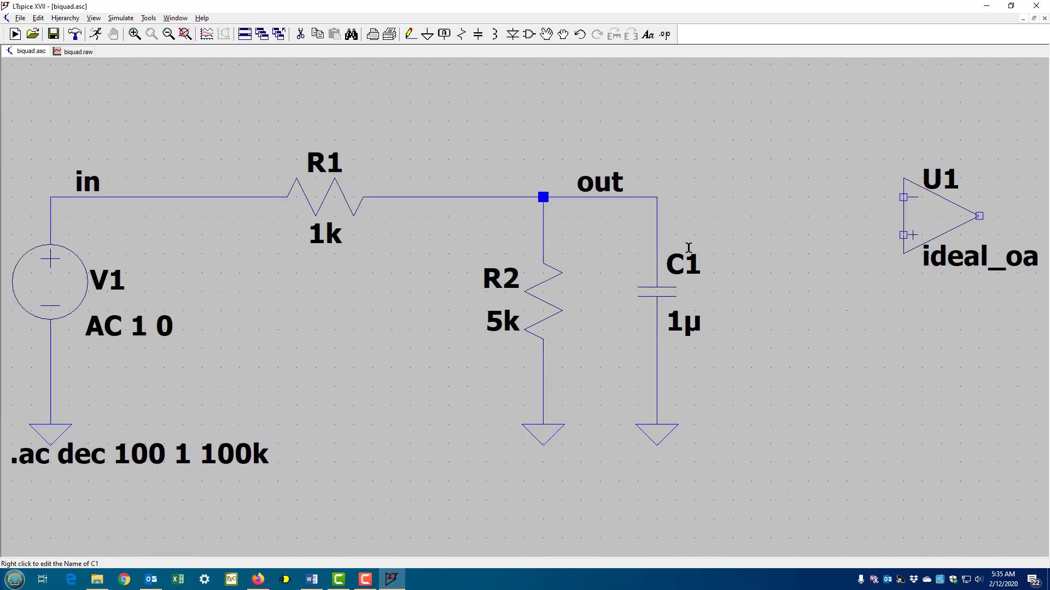
{"action": "left_click", "coordinate": [411, 35]}
{"action": "left_click", "coordinate": [656, 197]}
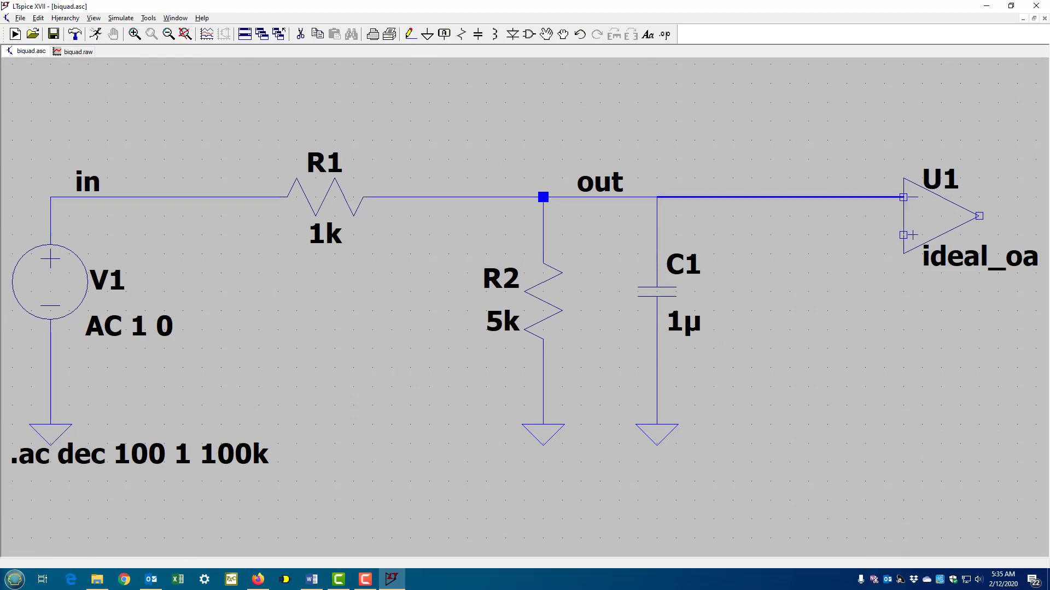
{"action": "right_click", "coordinate": [790, 197]}
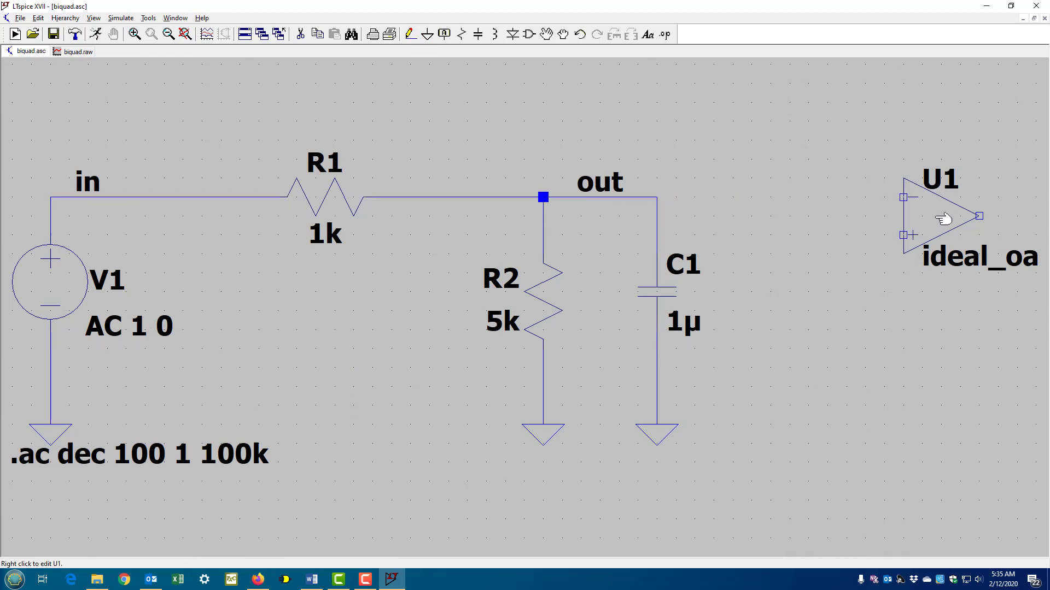
- Move op amp U1 slightly closer to C1, rotating and mirroring it so its plus input is above and its output faces away from C1
{"action": "left_click", "coordinate": [547, 36]}
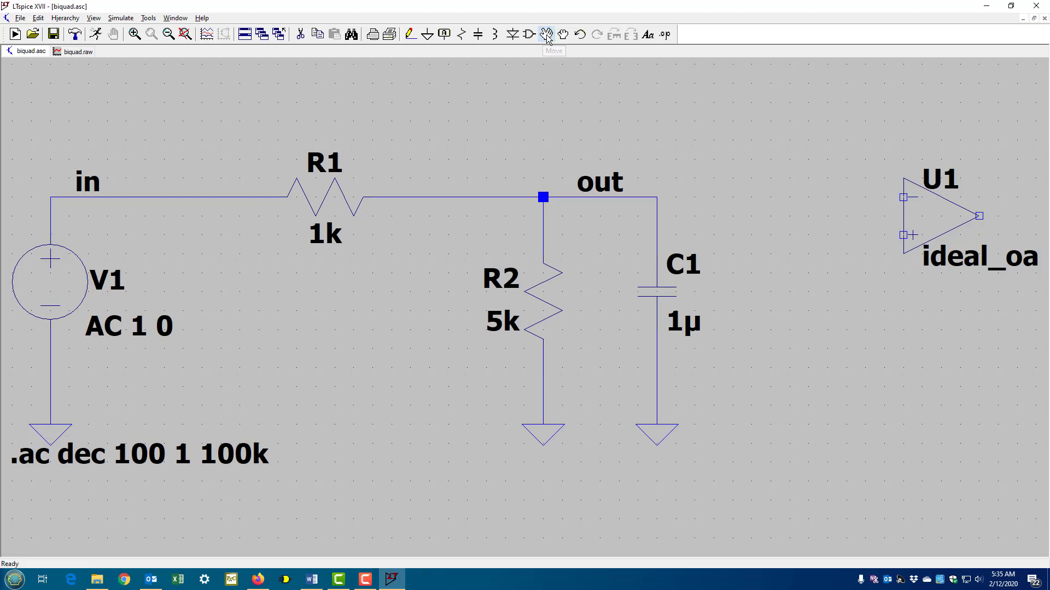
{"action": "left_click", "coordinate": [931, 211]}
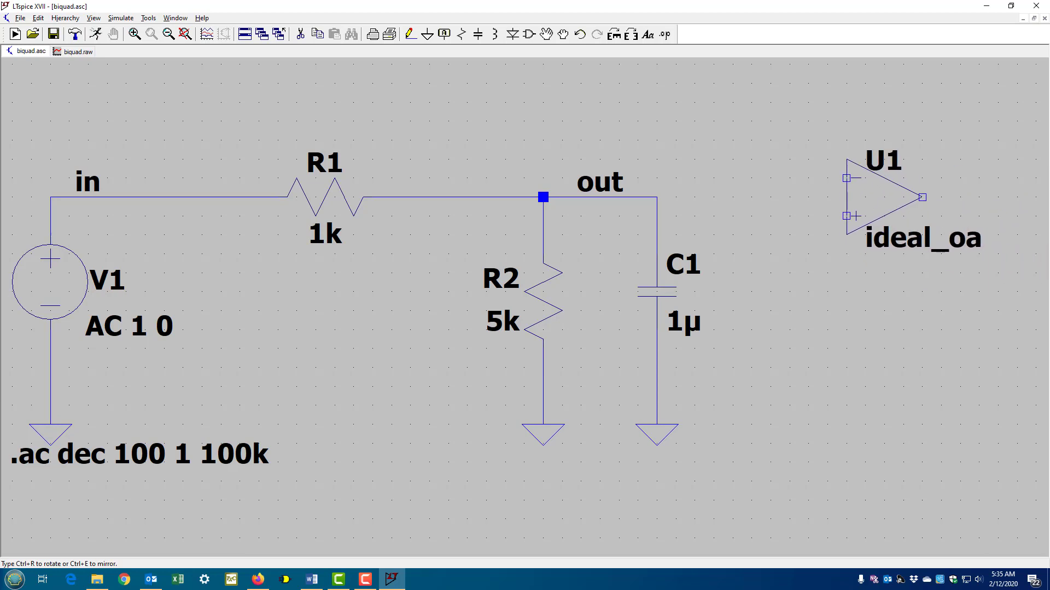
{"action": "key", "text": "ctrl+r"}
{"action": "key", "text": "ctrl+r"}
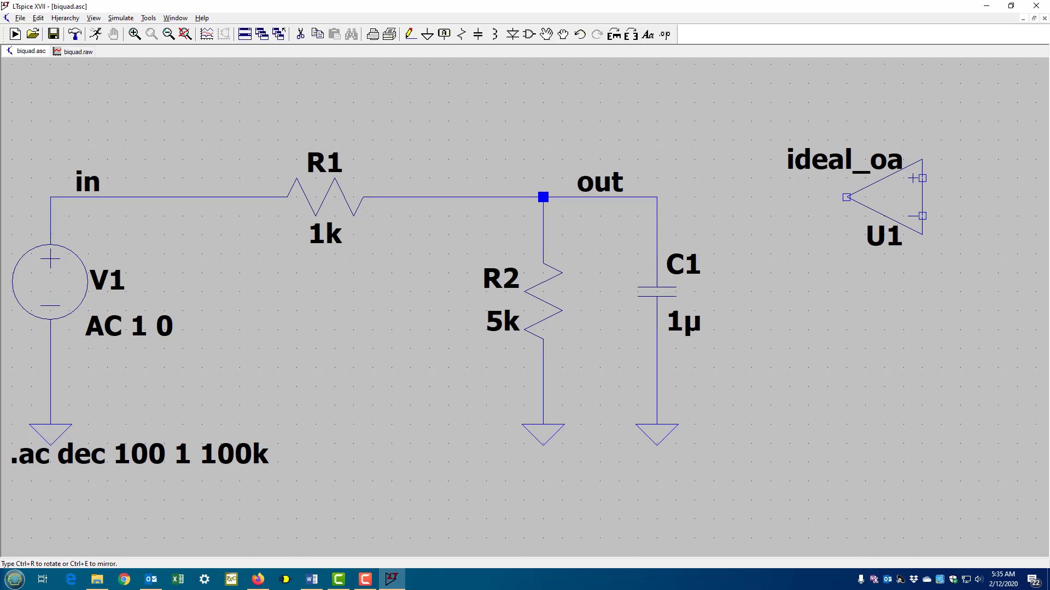
{"action": "key", "text": "ctrl+e"}
{"action": "key", "text": "ctrl+e"}
{"action": "key", "text": "ctrl+e"}
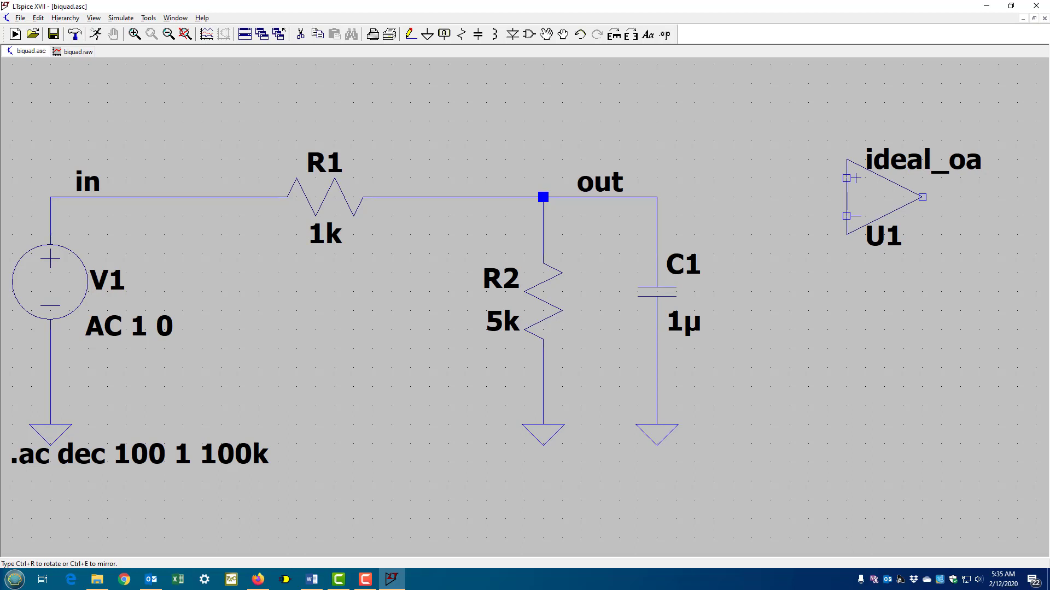
{"action": "left_click", "coordinate": [918, 214]}
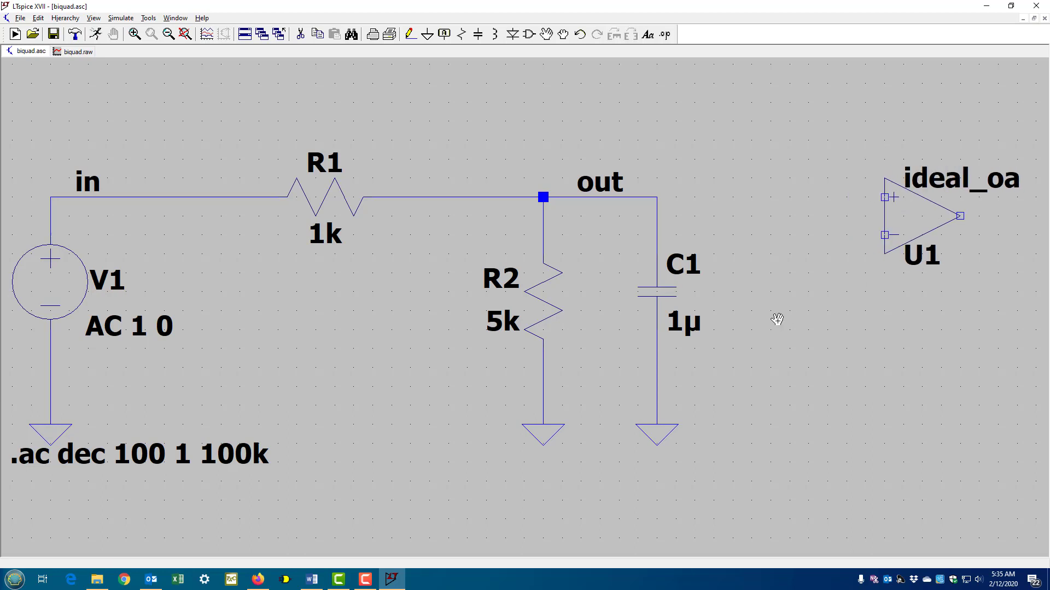
{"action": "left_click", "coordinate": [38, 18]}
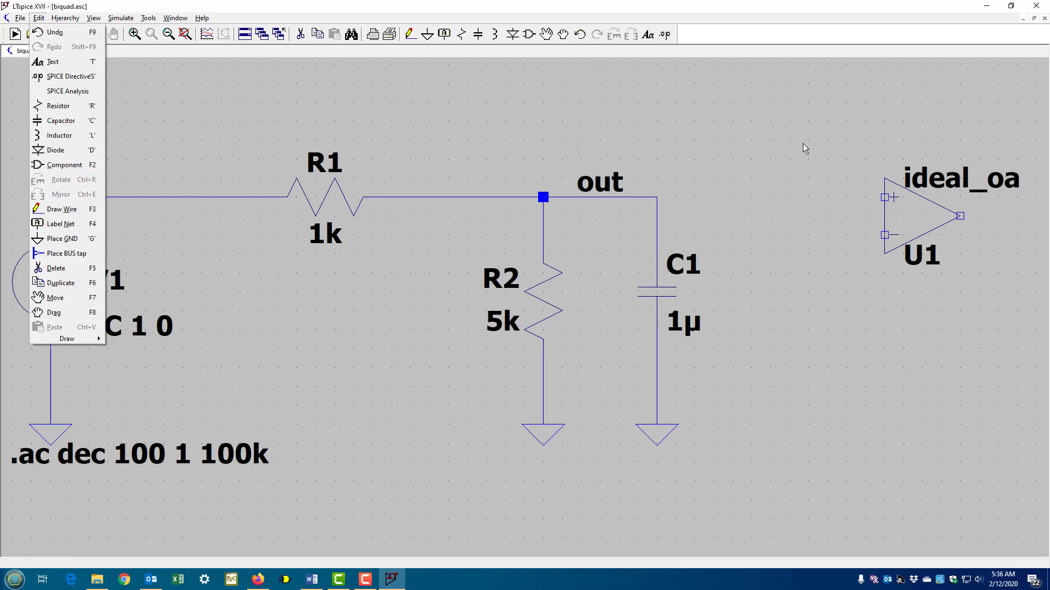
{"action": "left_click", "coordinate": [563, 35]}
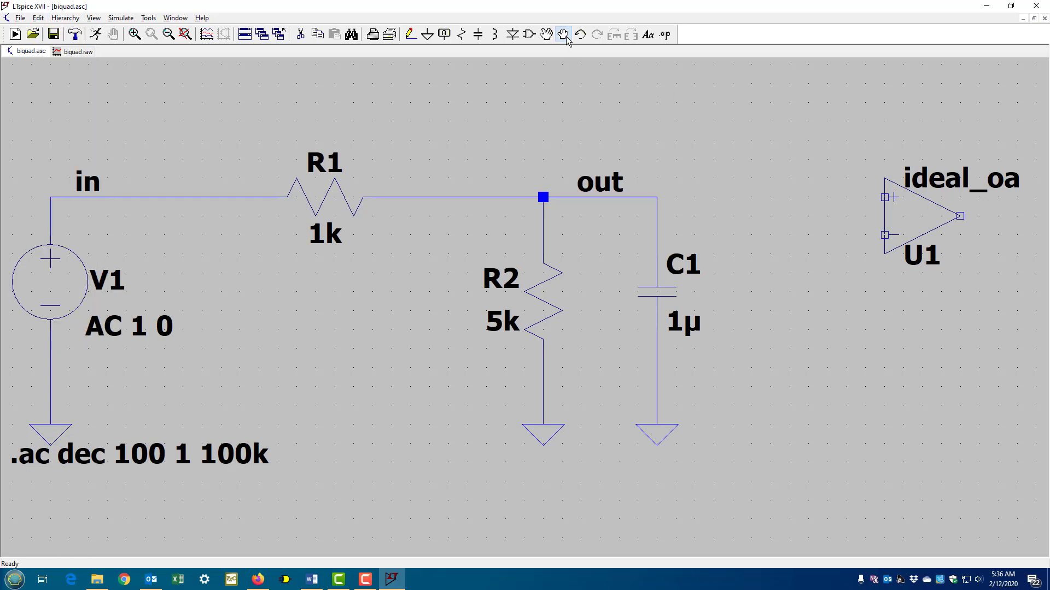
{"action": "left_click", "coordinate": [918, 203]}
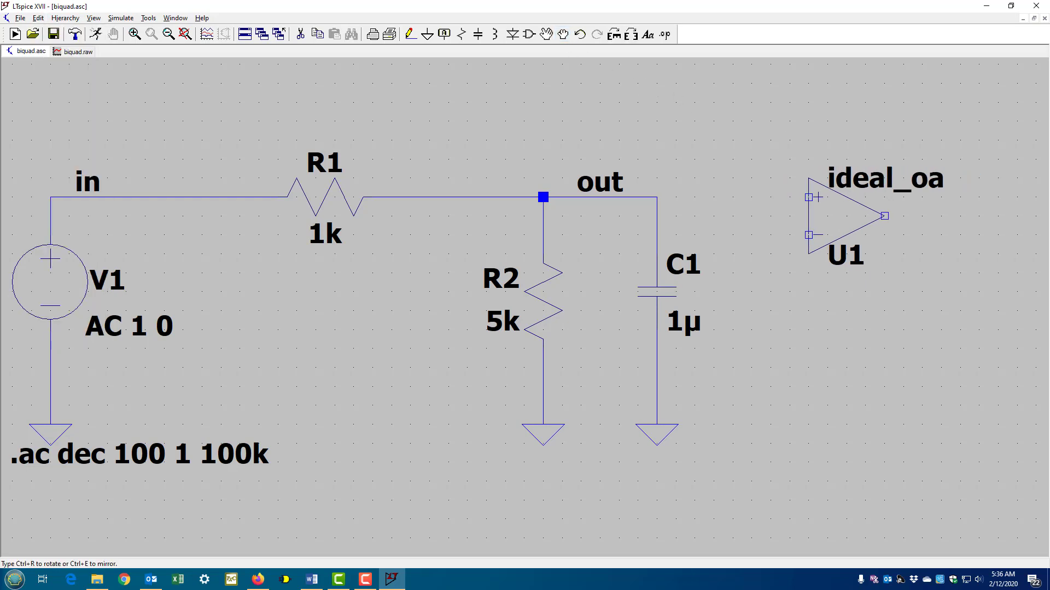
{"action": "left_click", "coordinate": [39, 18]}
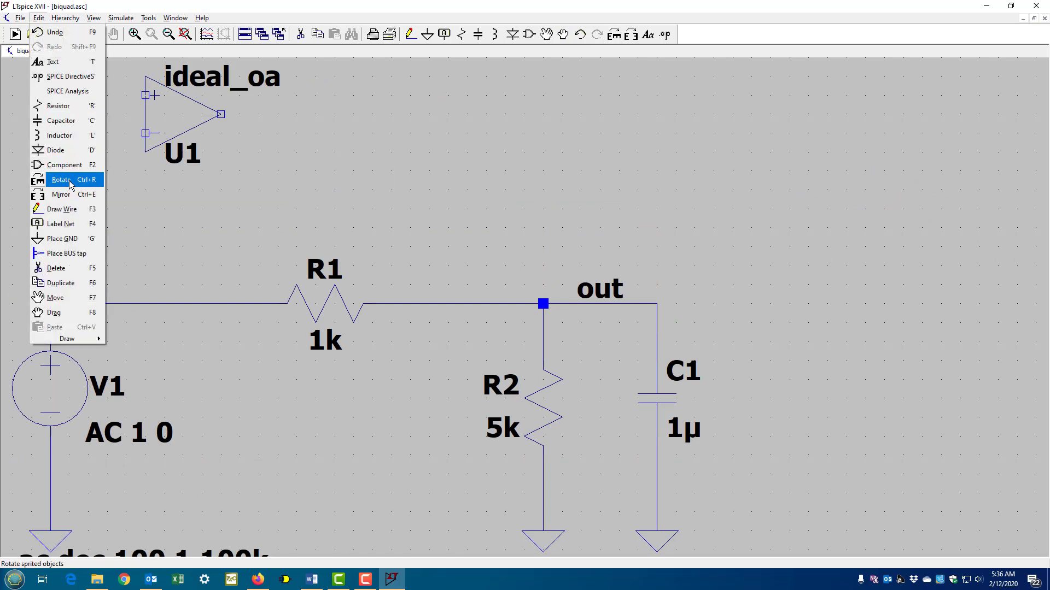
{"action": "left_click", "coordinate": [825, 270]}
{"action": "key", "text": "Escape"}
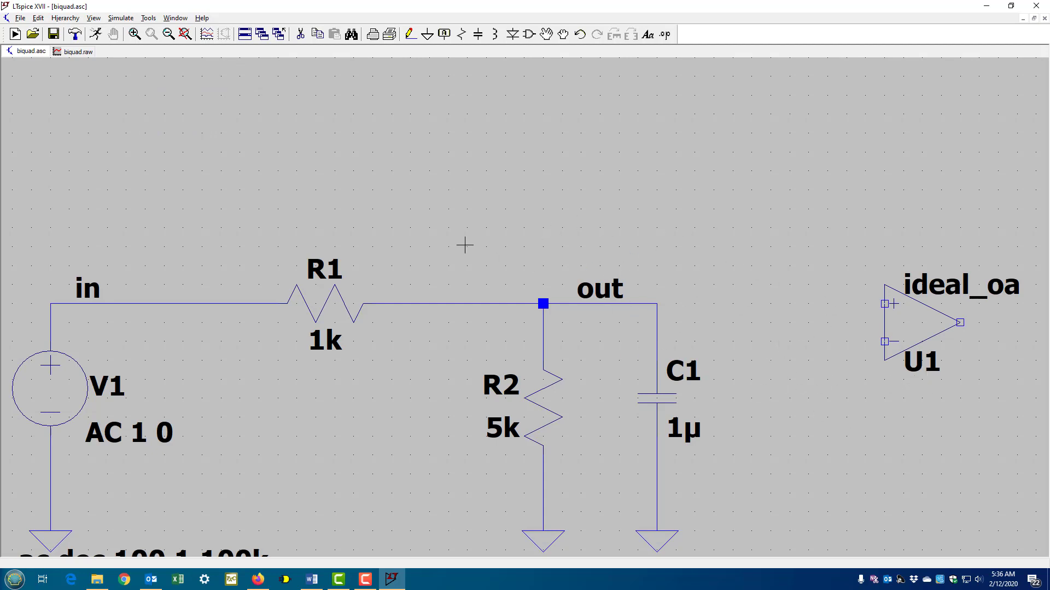
- Try moving resistor R1 above the circuit with its wires left in place
{"action": "left_click", "coordinate": [185, 34]}
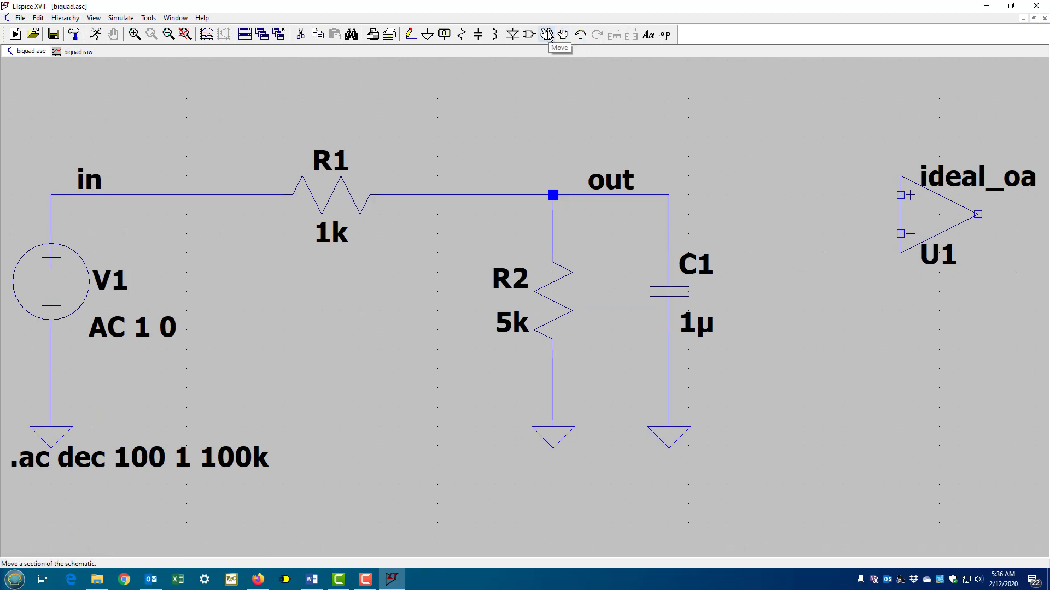
{"action": "left_click", "coordinate": [563, 34]}
{"action": "left_click", "coordinate": [347, 178]}
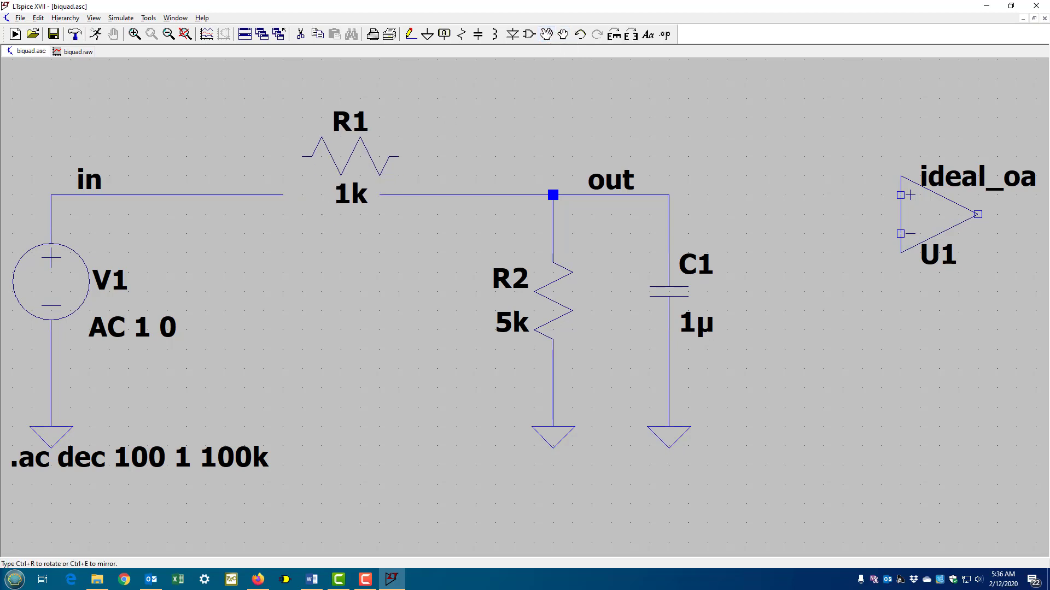
{"action": "key", "text": "Escape"}
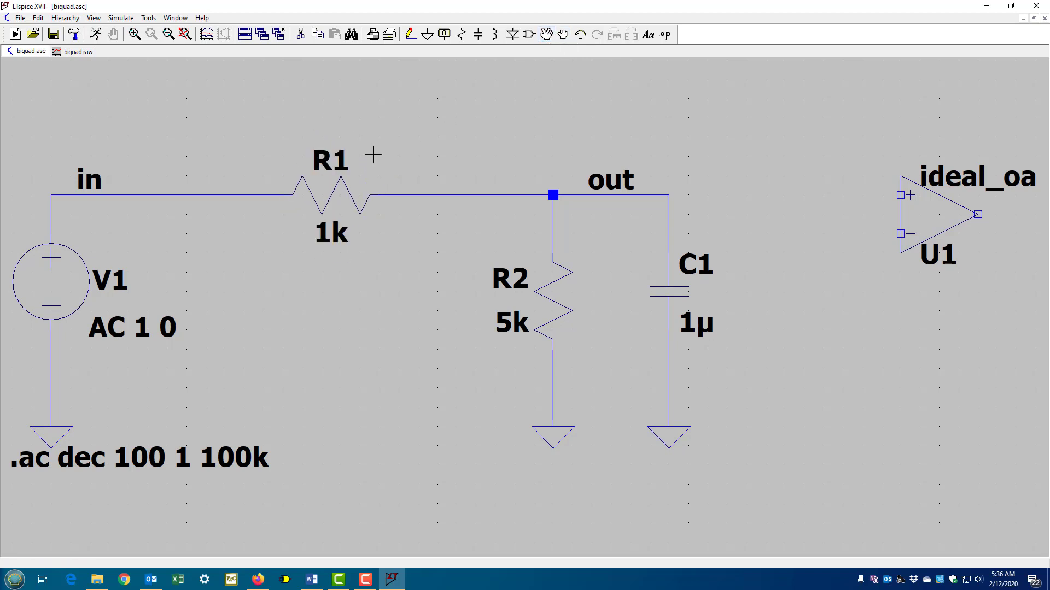
- Shift resistor R1 upward with its wires attached and put it back in line with the in and out nets
{"action": "left_click", "coordinate": [563, 35]}
{"action": "left_click", "coordinate": [345, 194]}
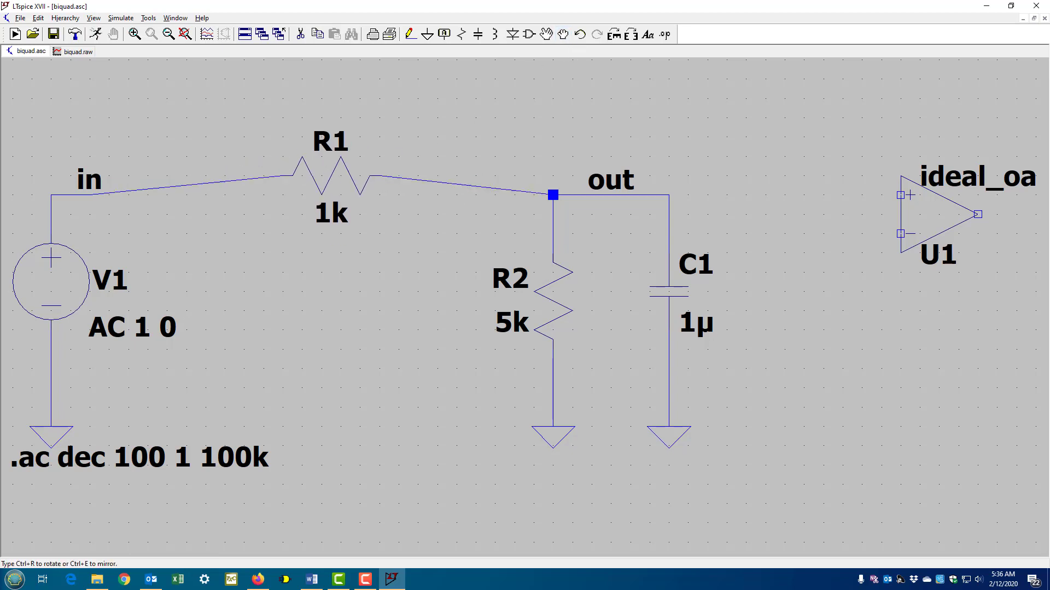
{"action": "left_click", "coordinate": [358, 194]}
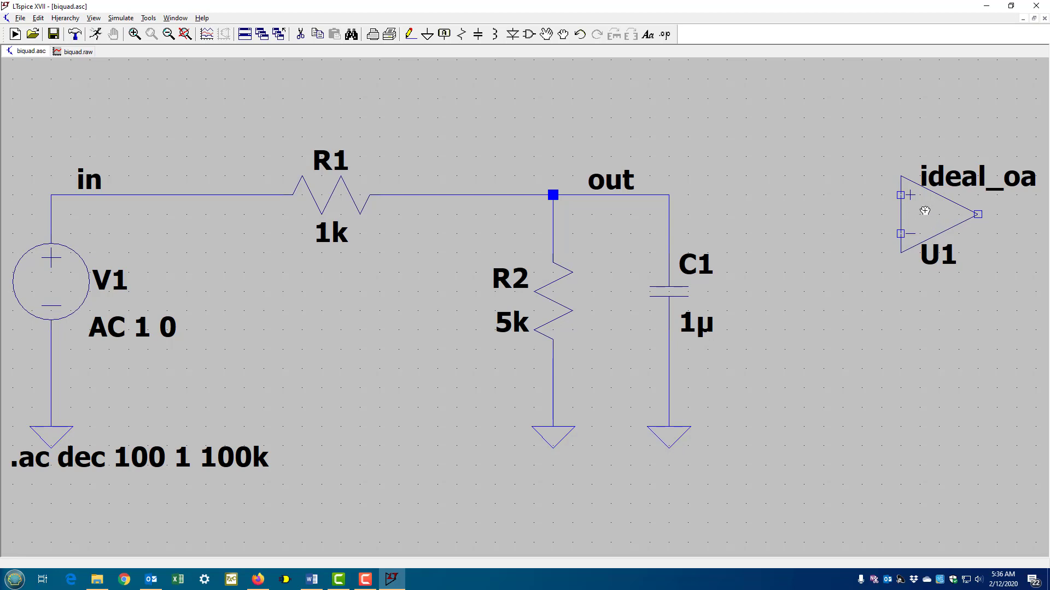
- Wire the out node at the top of capacitor C1 to the plus input of op amp U1
{"action": "left_click", "coordinate": [410, 34]}
{"action": "left_click", "coordinate": [668, 195]}
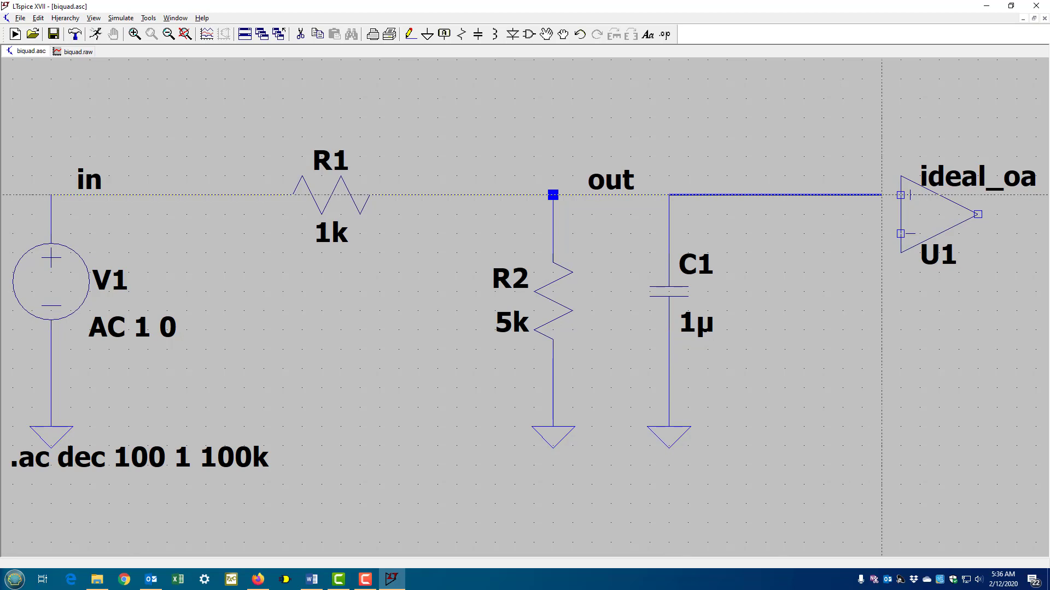
{"action": "left_click", "coordinate": [900, 195]}
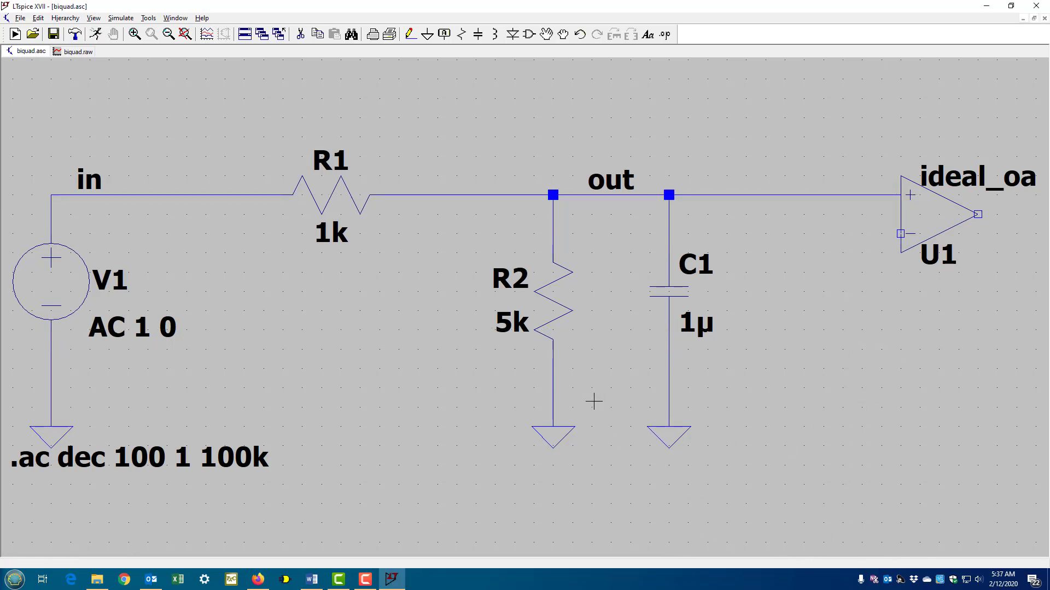
- Place a vertical resistor R3 below and before op amp U1, and a horizontal resistor R4 directly beneath U1
{"action": "scroll", "coordinate": [519, 335], "scroll_direction": "down", "scroll_amount": 2}
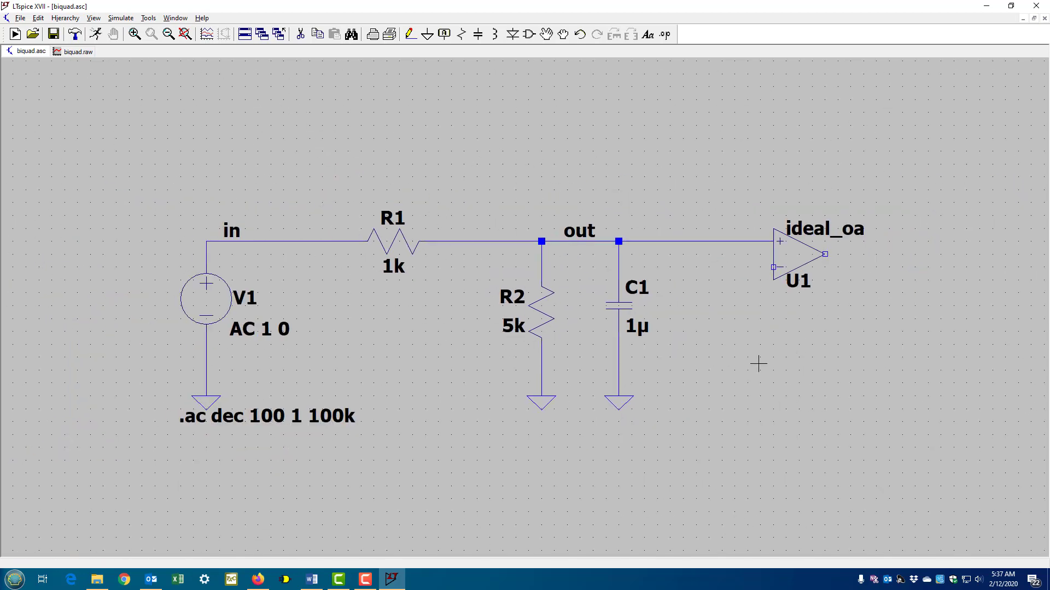
{"action": "left_click", "coordinate": [461, 34]}
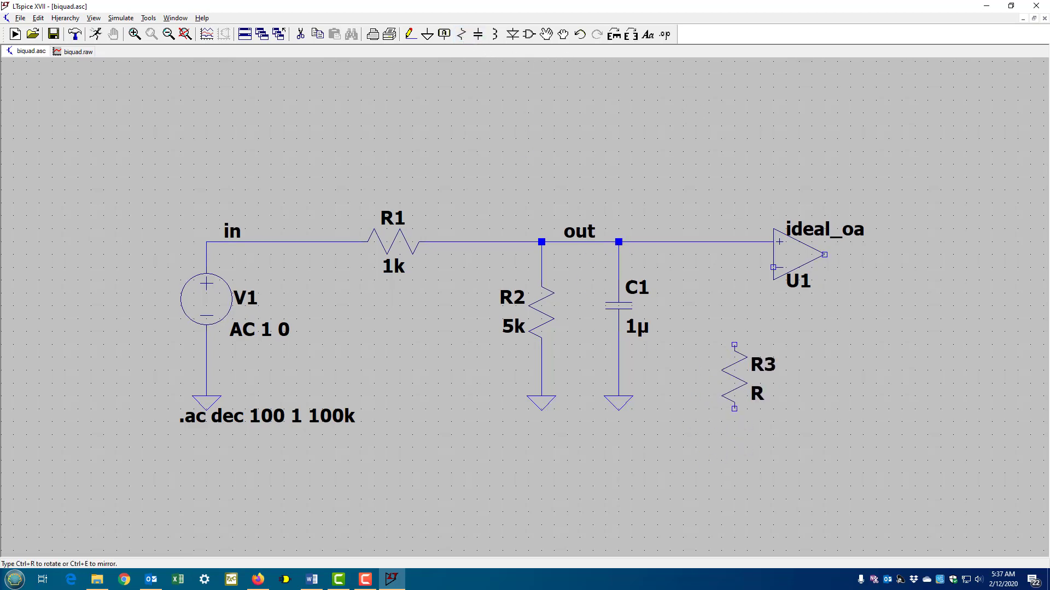
{"action": "left_click", "coordinate": [734, 376]}
{"action": "key", "text": "ctrl+r"}
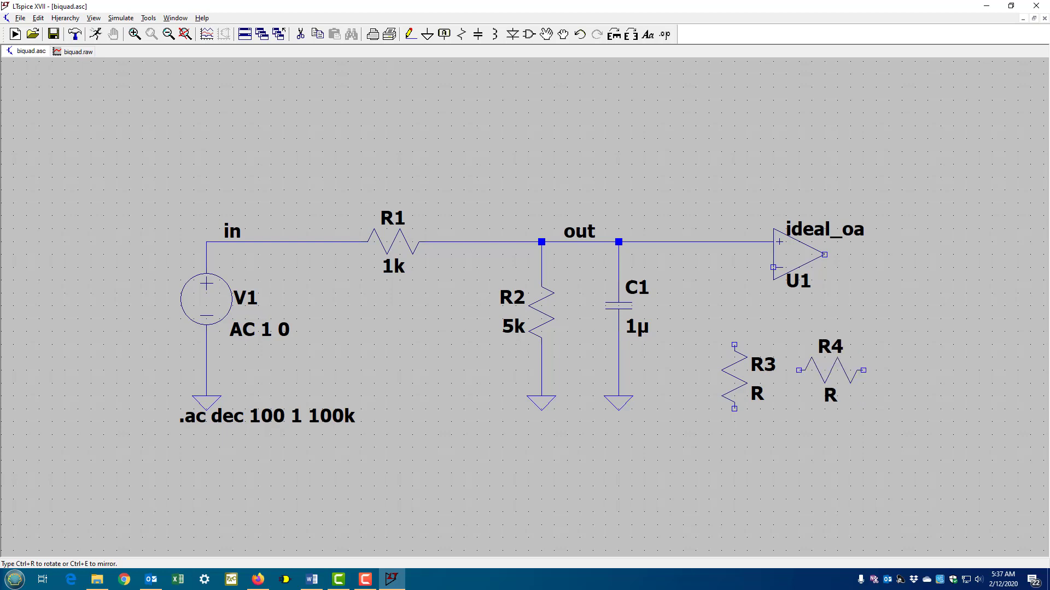
{"action": "key", "text": "Escape"}
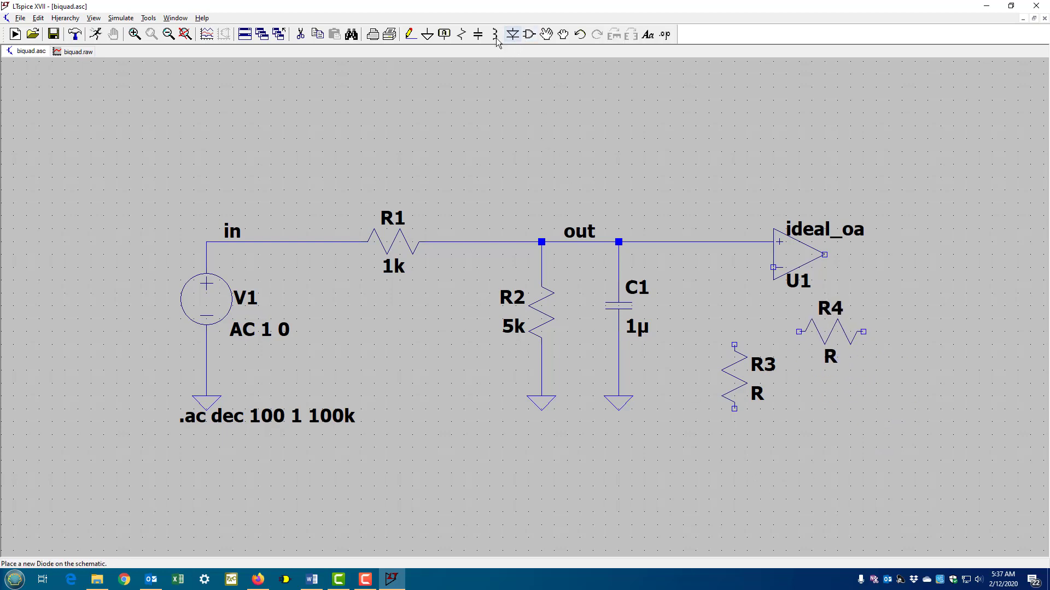
- Place a ground symbol below R3 and wire it up through R3 to U1's minus input
{"action": "left_click", "coordinate": [428, 33]}
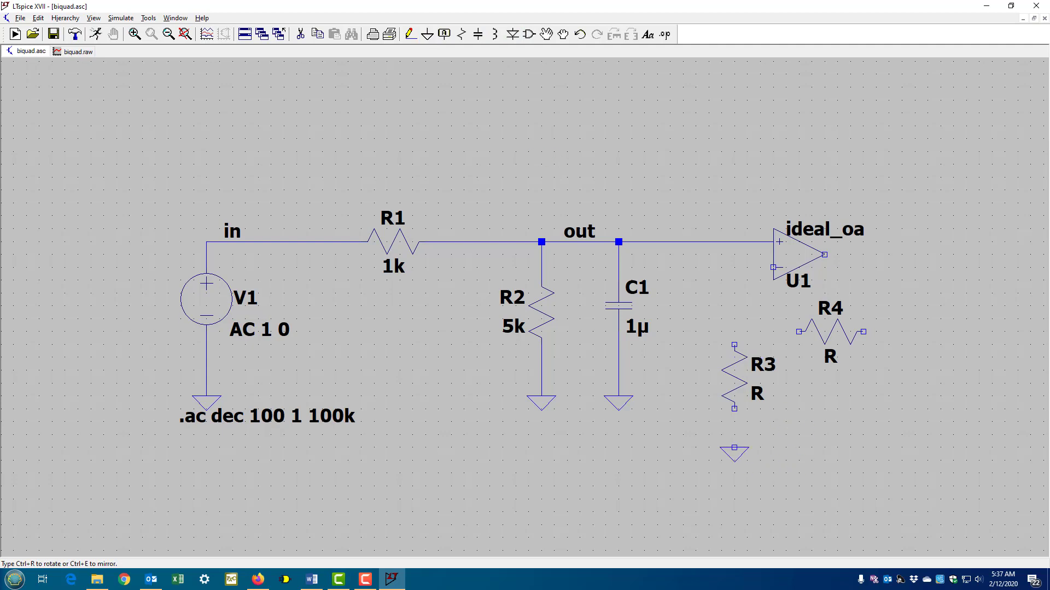
{"action": "left_click", "coordinate": [734, 448]}
{"action": "key", "text": "Escape"}
{"action": "left_click", "coordinate": [410, 34]}
{"action": "left_click", "coordinate": [734, 448]}
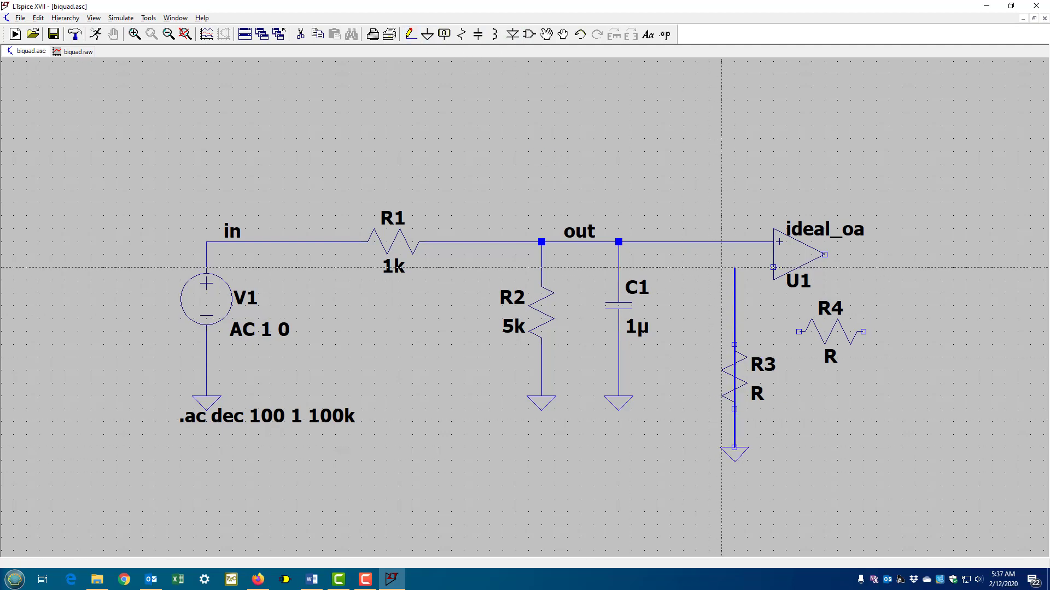
{"action": "left_click", "coordinate": [773, 268]}
- Wire R4 as feedback from the node above R3 to the output of op amp U1
{"action": "left_click", "coordinate": [734, 331]}
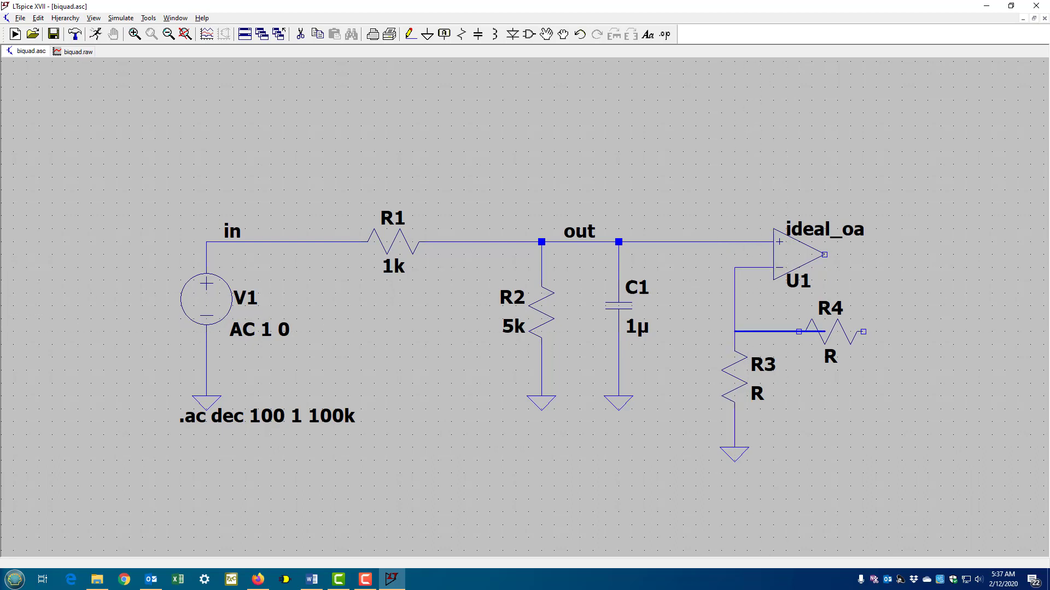
{"action": "left_click", "coordinate": [799, 331]}
{"action": "left_click", "coordinate": [862, 332]}
{"action": "left_click", "coordinate": [825, 255]}
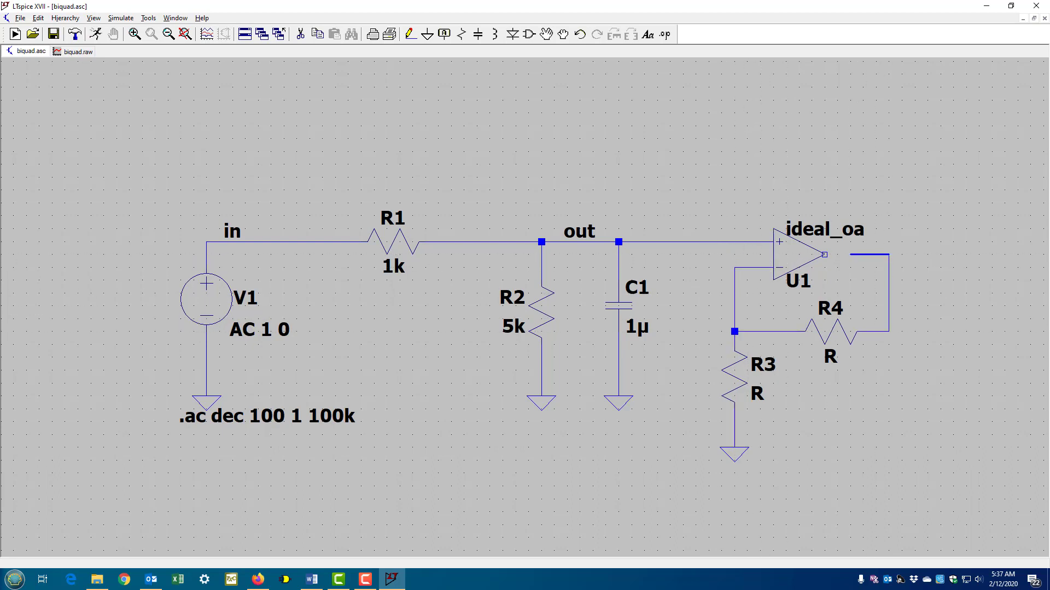
{"action": "key", "text": "Escape"}
- Label the output net of op amp U1 as out1
{"action": "right_click", "coordinate": [884, 254]}
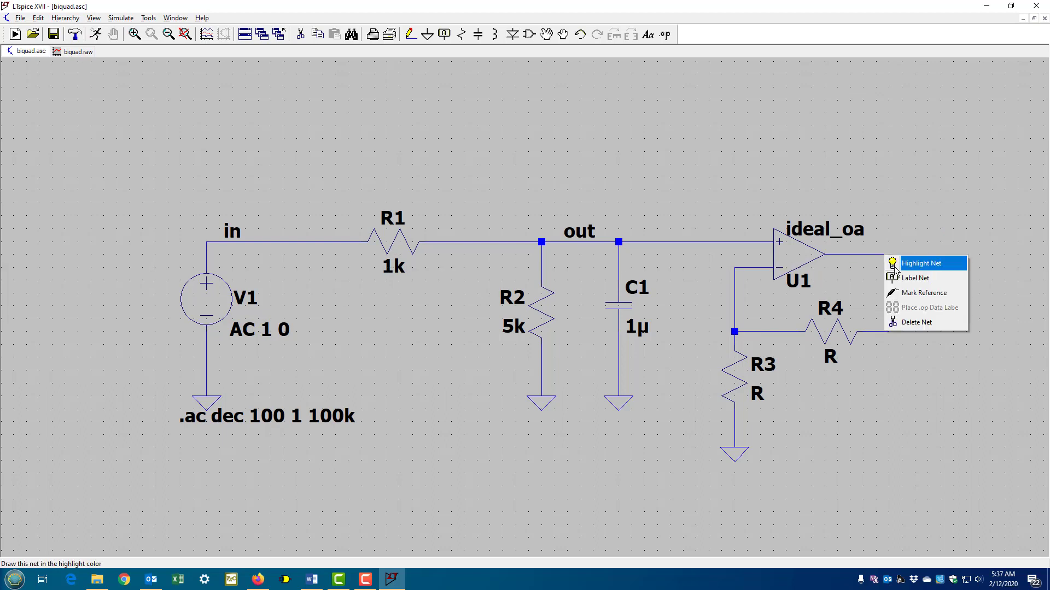
{"action": "left_click", "coordinate": [898, 278]}
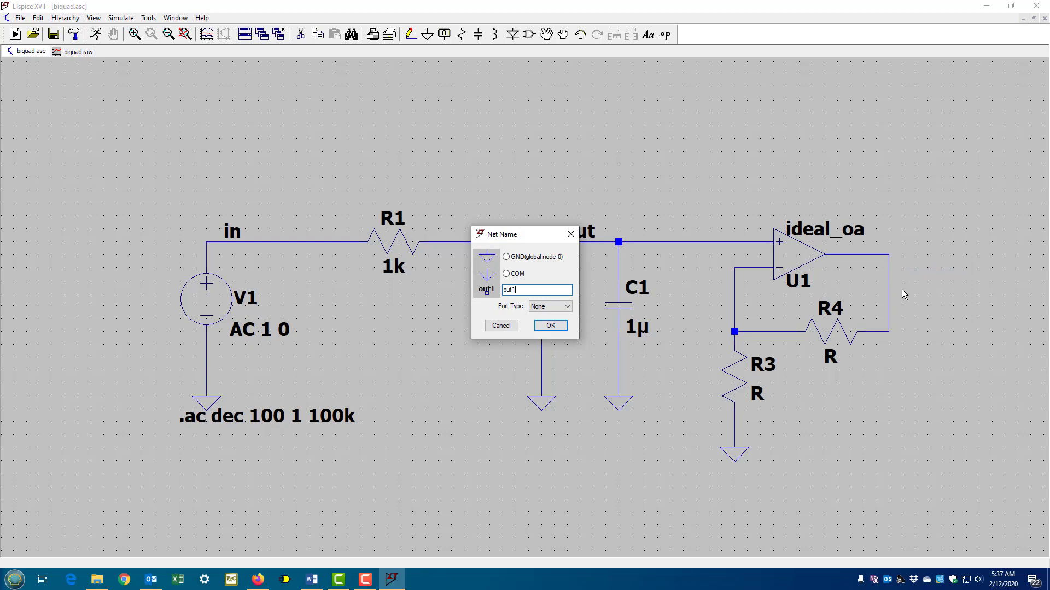
{"action": "left_click", "coordinate": [557, 326]}
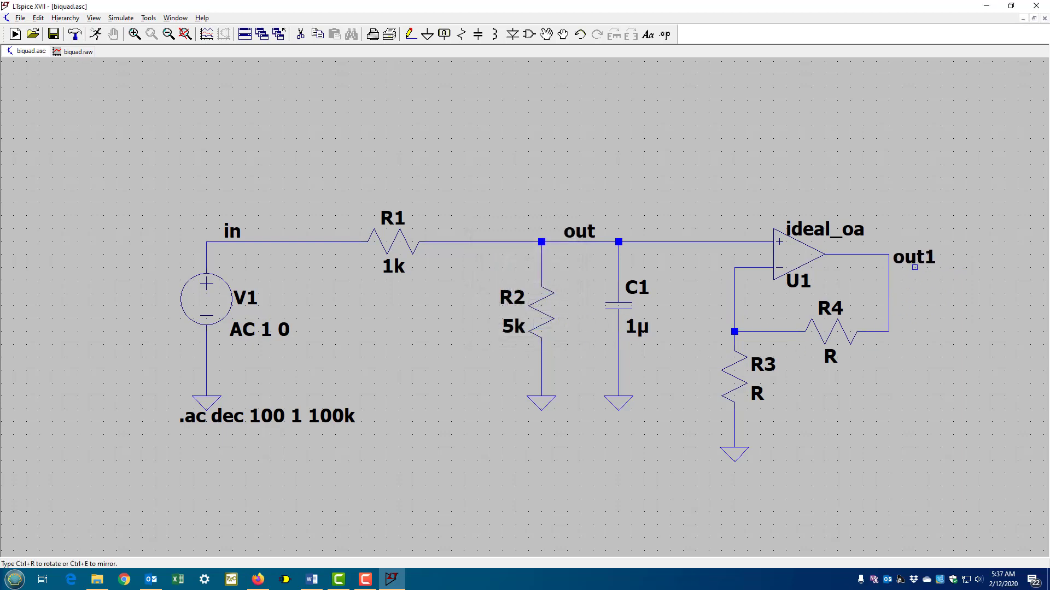
{"action": "left_click", "coordinate": [888, 254]}
{"action": "key", "text": "Escape"}
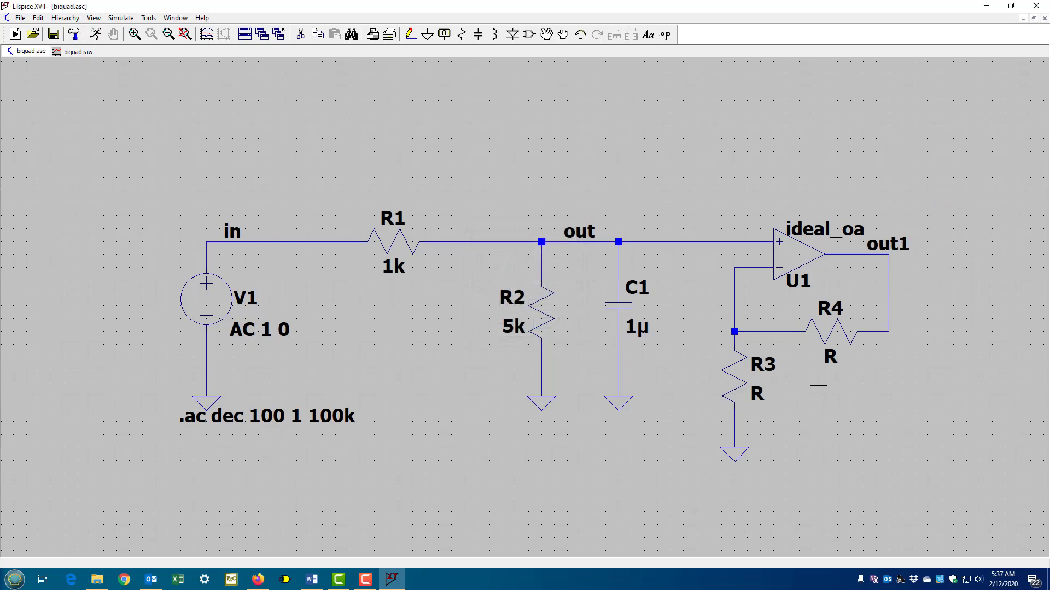
- Set resistor R4 to 9k and resistor R3 to 1k
{"action": "right_click", "coordinate": [833, 356]}
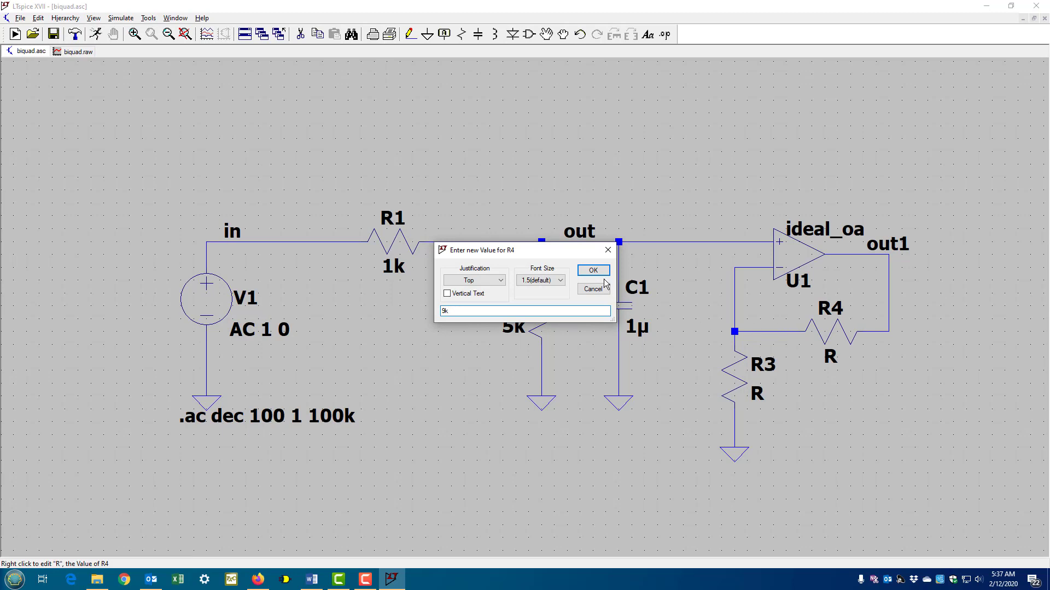
{"action": "key", "text": "Return"}
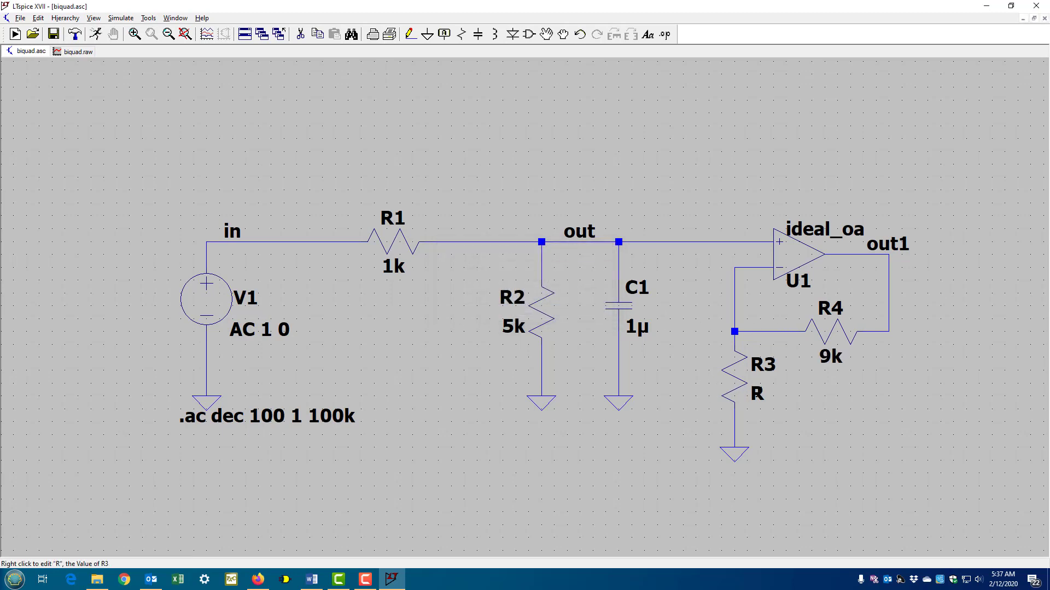
{"action": "right_click", "coordinate": [757, 396]}
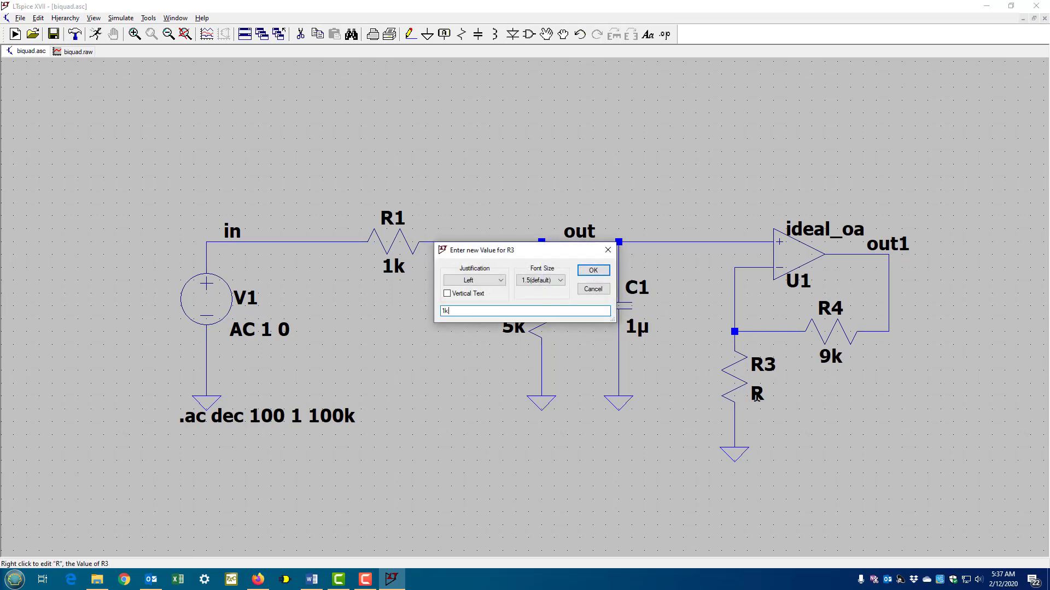
{"action": "left_click", "coordinate": [609, 278]}
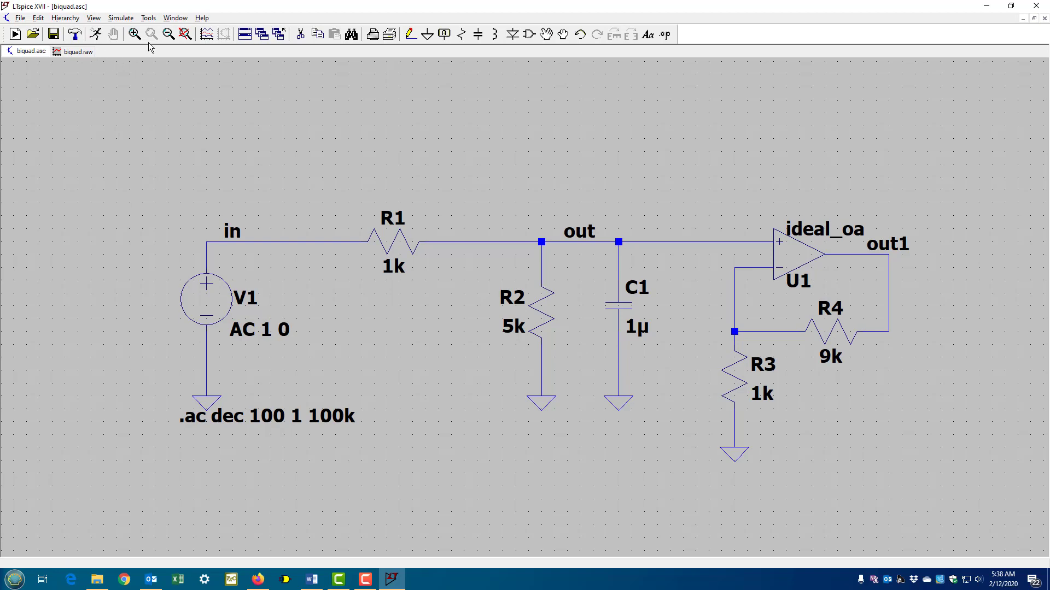
- With the schematic and plot tiled side by side, rerun the AC simulation and add the out1 voltage trace
{"action": "left_click", "coordinate": [174, 18]}
{"action": "left_click", "coordinate": [187, 48]}
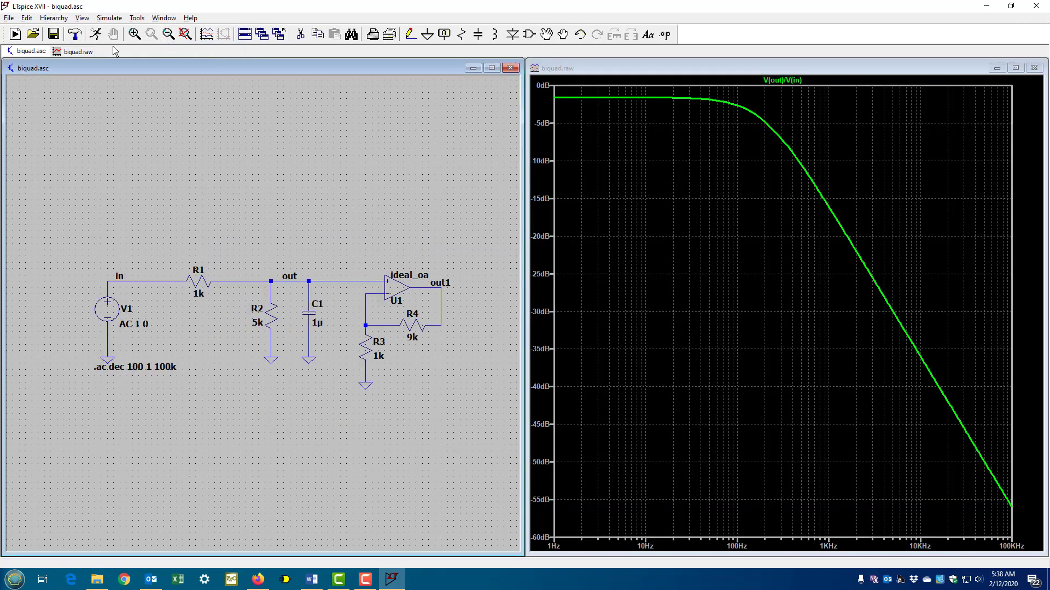
{"action": "left_click", "coordinate": [100, 34]}
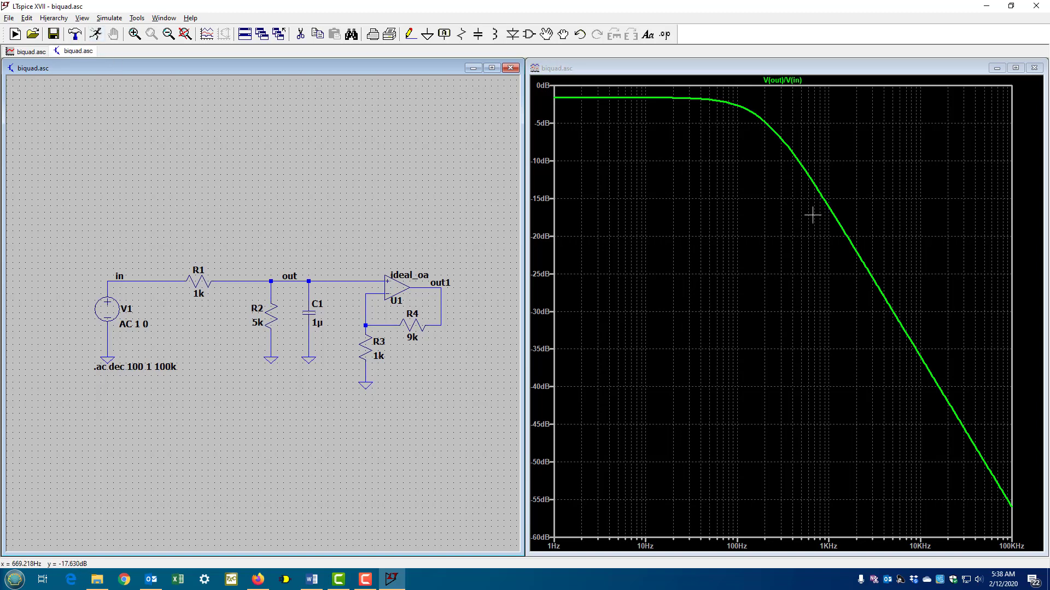
{"action": "left_click", "coordinate": [447, 284]}
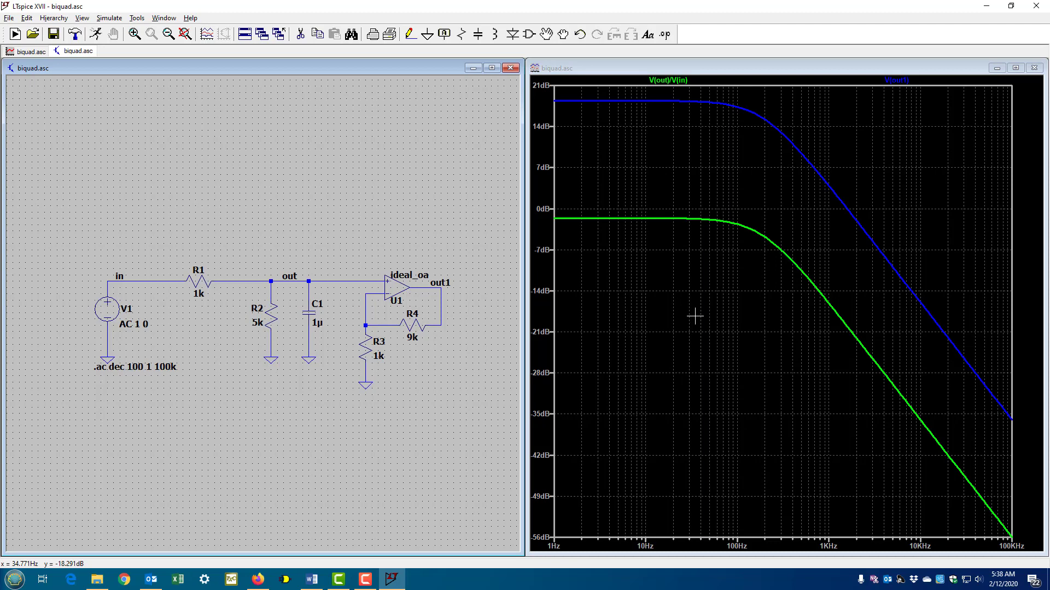
- Change the V(out1) trace expression to V(out1)/V(in)
{"action": "right_click", "coordinate": [908, 82]}
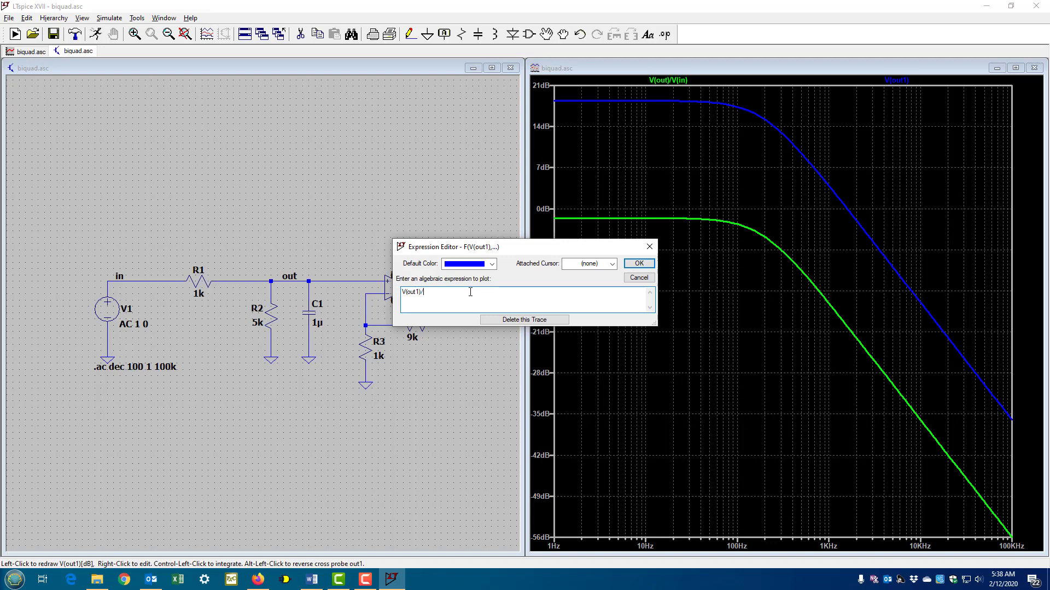
{"action": "type", "text": "/V(in"}
{"action": "key", "text": "Return"}
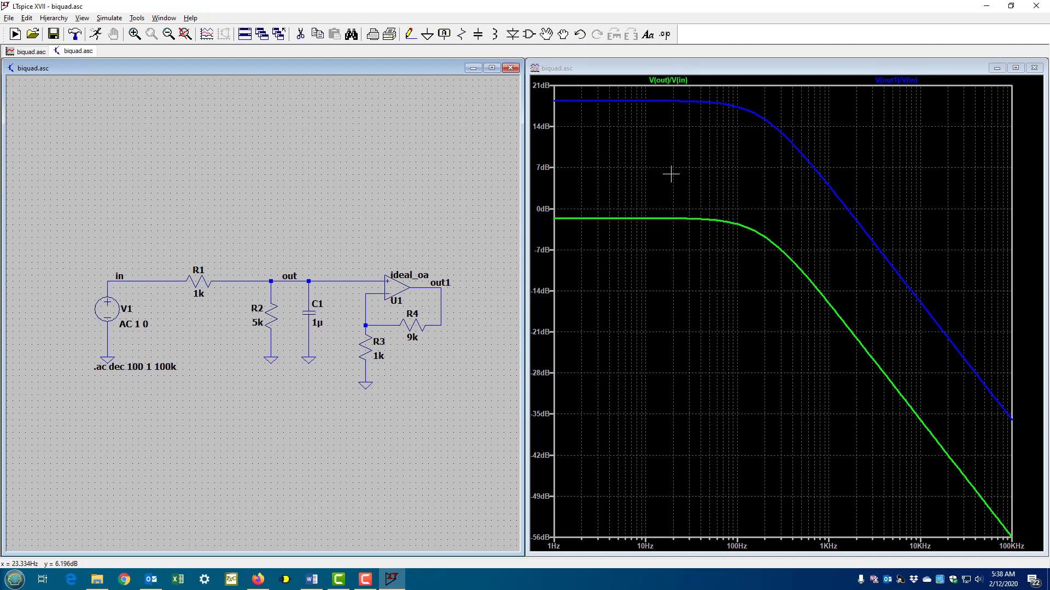
- Add a second plot pane and move the V(out1)/V(in) trace into it
{"action": "right_click", "coordinate": [707, 170]}
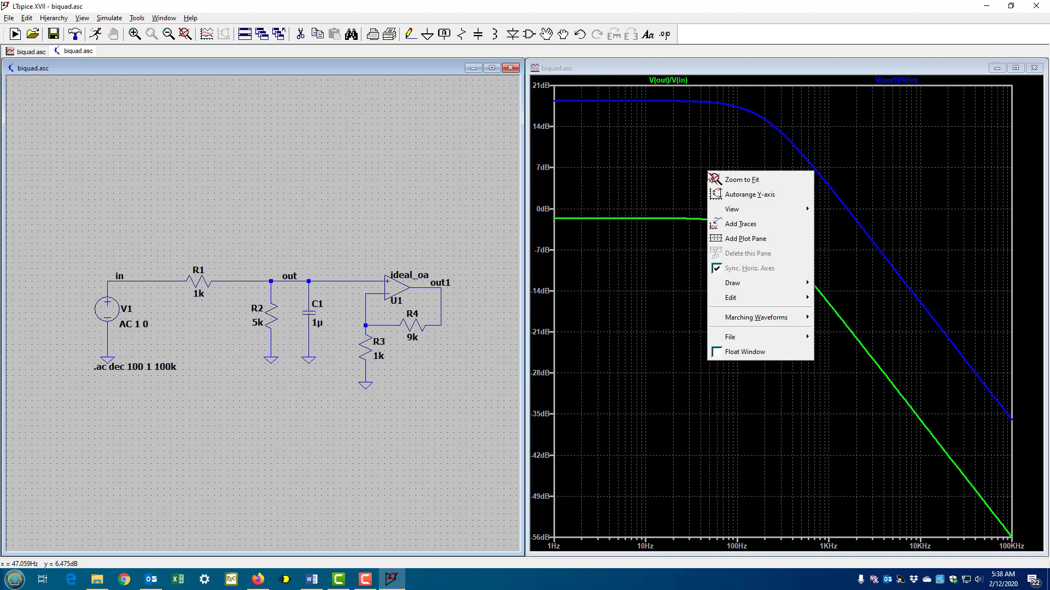
{"action": "left_click", "coordinate": [735, 239]}
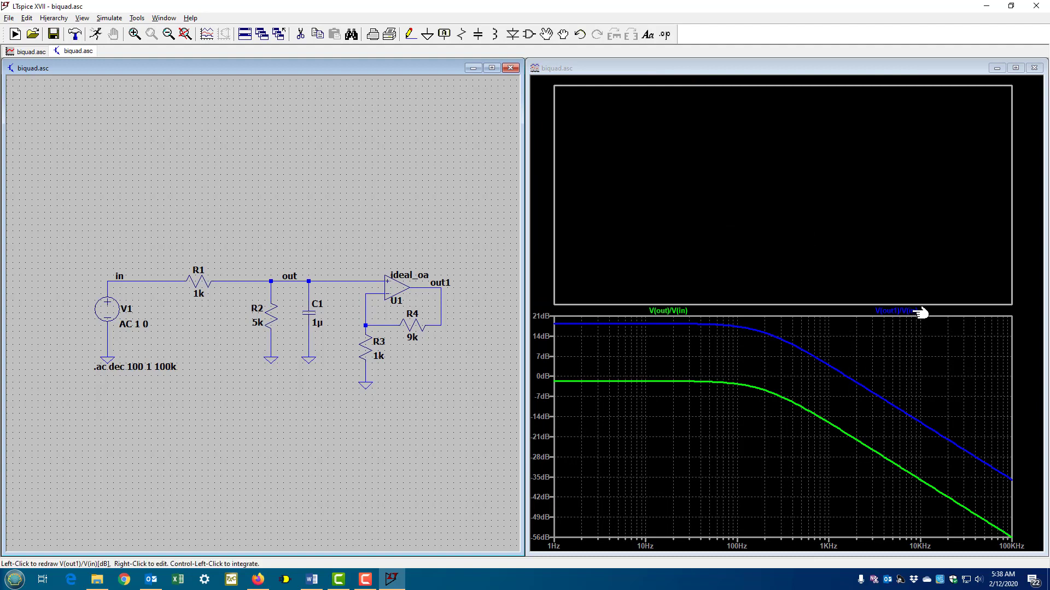
{"action": "mouse_move", "coordinate": [921, 312]}
{"action": "left_mouse_down"}
{"action": "mouse_move", "coordinate": [897, 297]}
{"action": "mouse_move", "coordinate": [820, 181]}
{"action": "mouse_move", "coordinate": [804, 182]}
{"action": "left_mouse_up"}
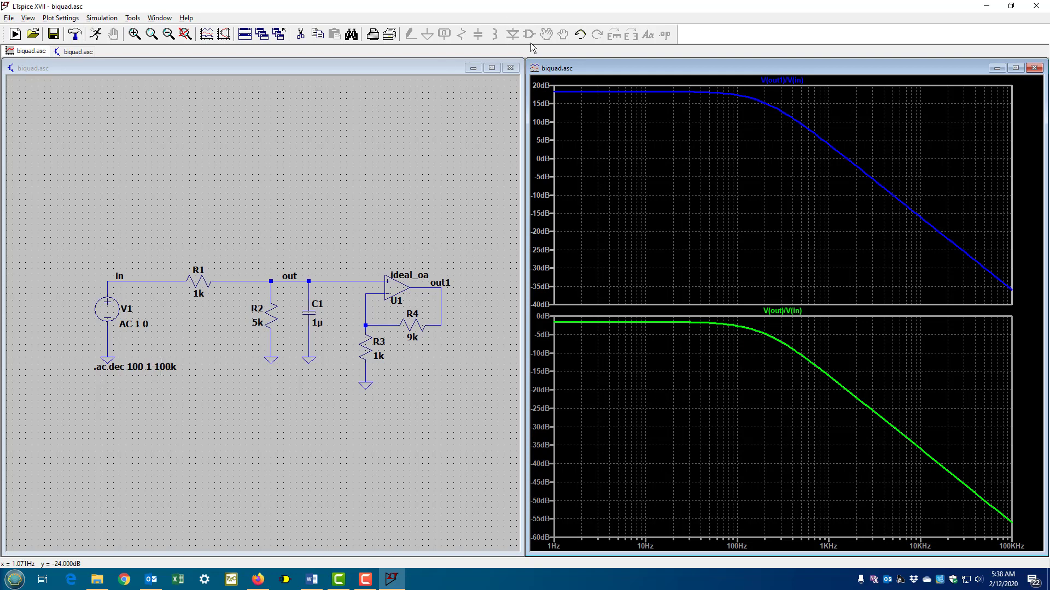
- Move the .ac directive clear of V1's ground into the open space below R1, and fit the schematic to its window
{"action": "left_click", "coordinate": [408, 71]}
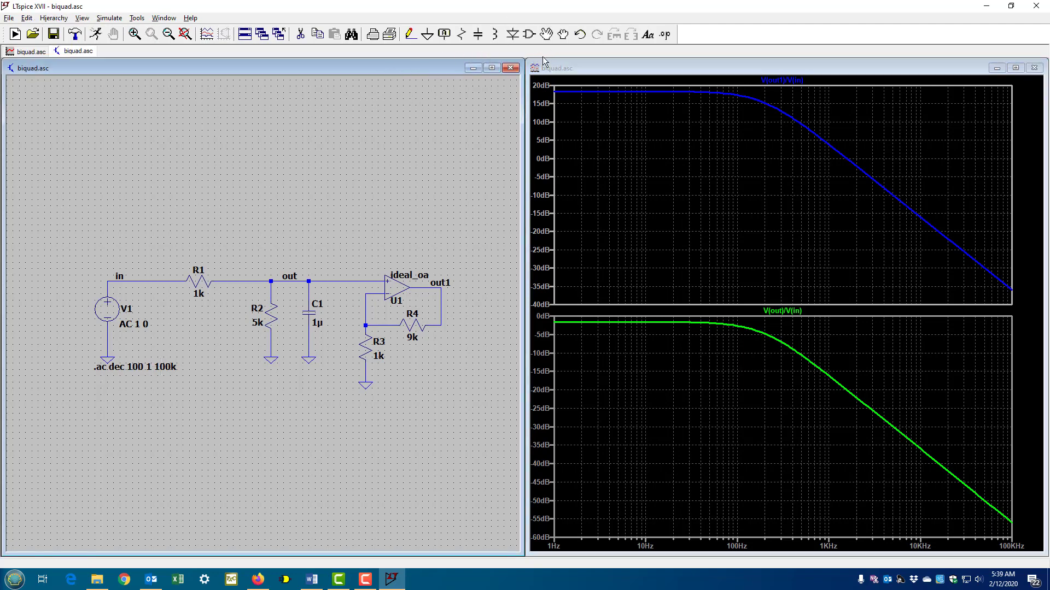
{"action": "left_click", "coordinate": [563, 34]}
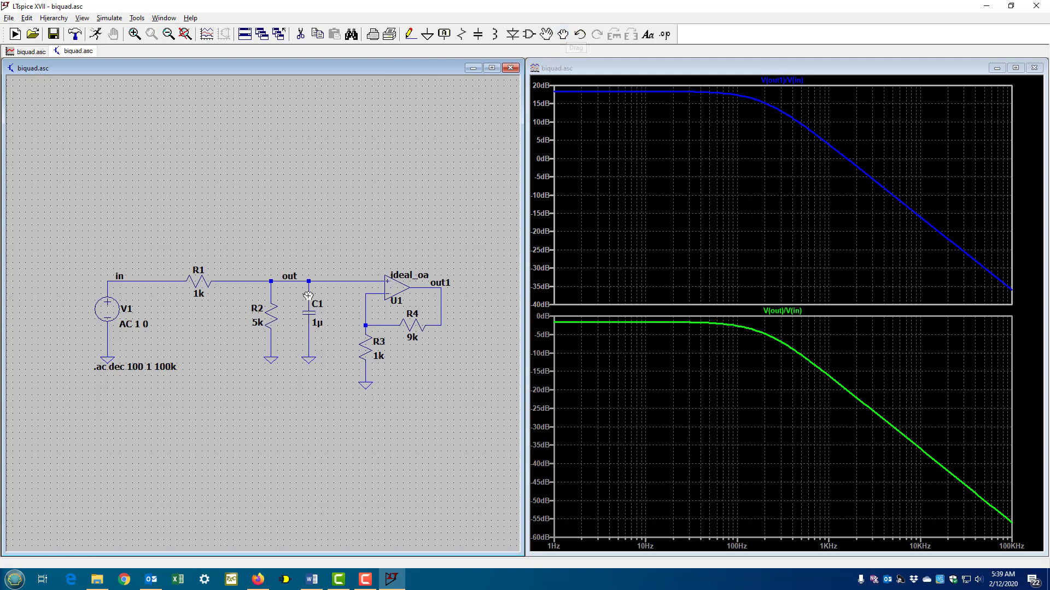
{"action": "left_click", "coordinate": [161, 367]}
{"action": "left_click", "coordinate": [154, 378]}
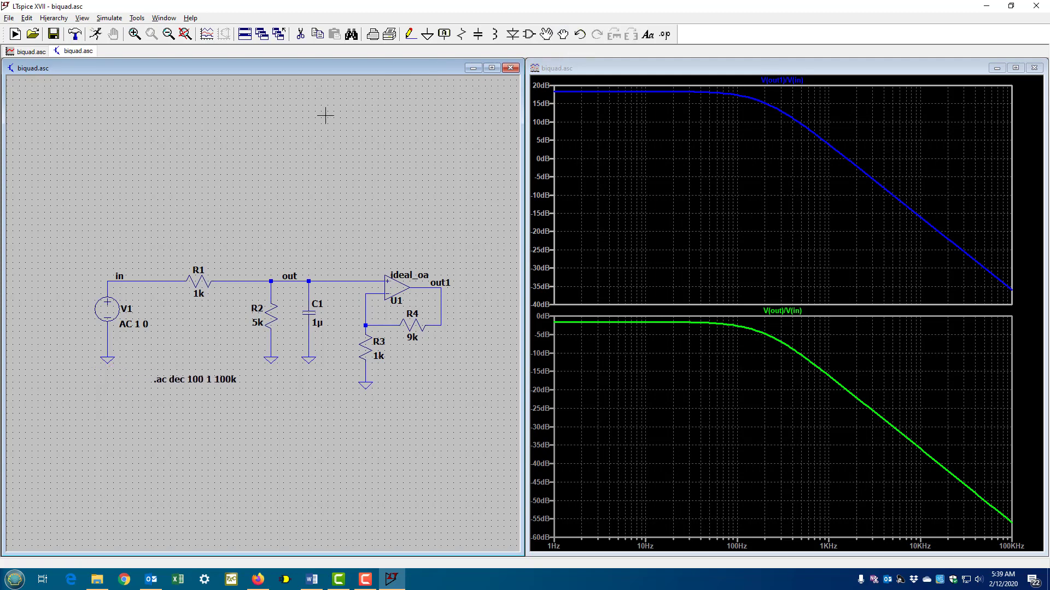
{"action": "left_click", "coordinate": [185, 34]}
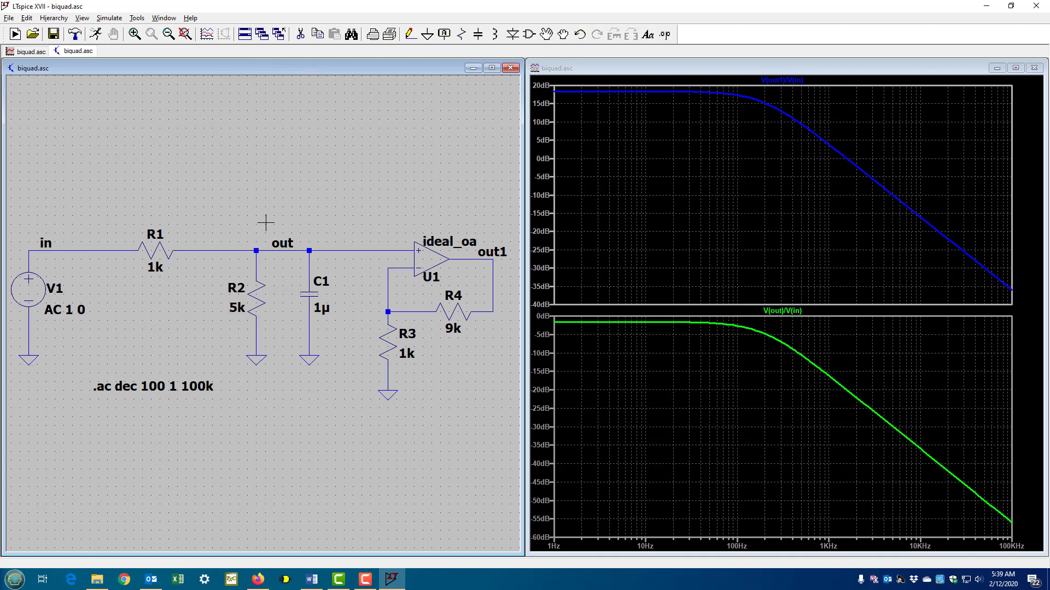
- Set the AC analysis stop frequency to 10k and rerun the simulation
{"action": "right_click", "coordinate": [182, 387]}
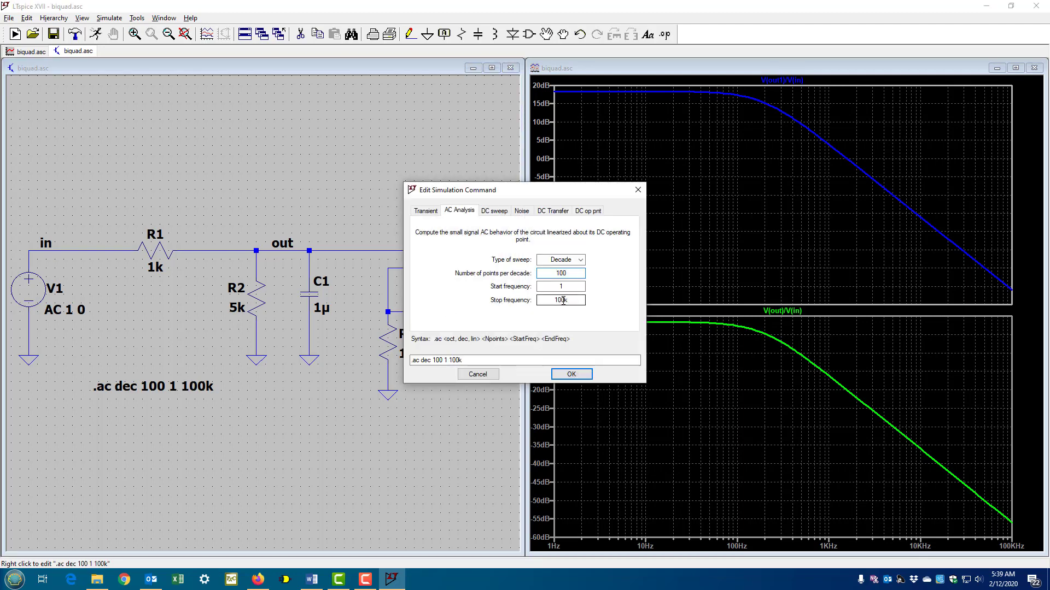
{"action": "left_click", "coordinate": [562, 300]}
{"action": "key", "text": "BackSpace"}
{"action": "left_click", "coordinate": [570, 374]}
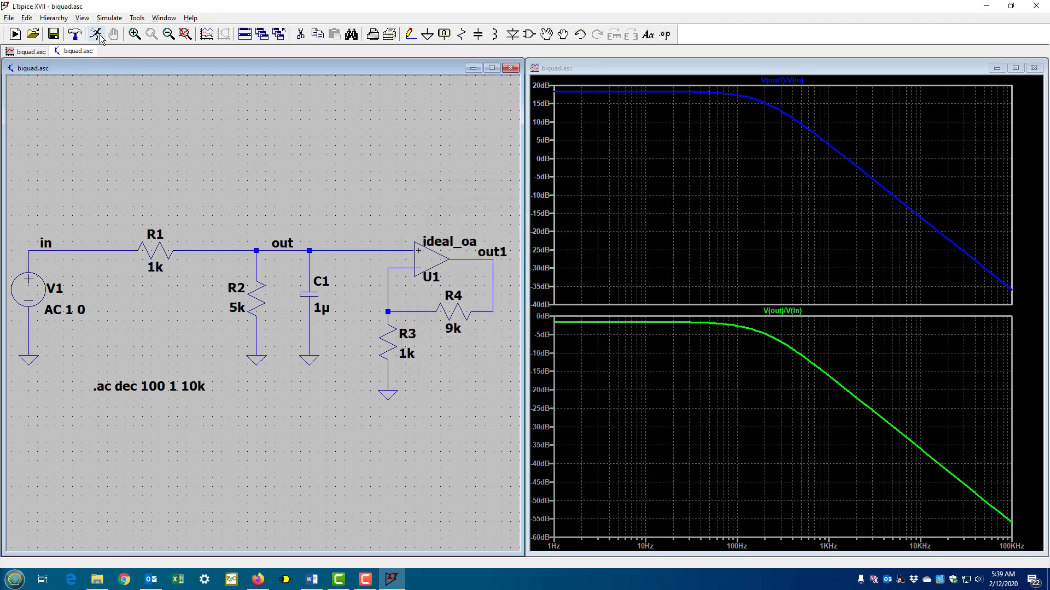
{"action": "left_click", "coordinate": [96, 34]}
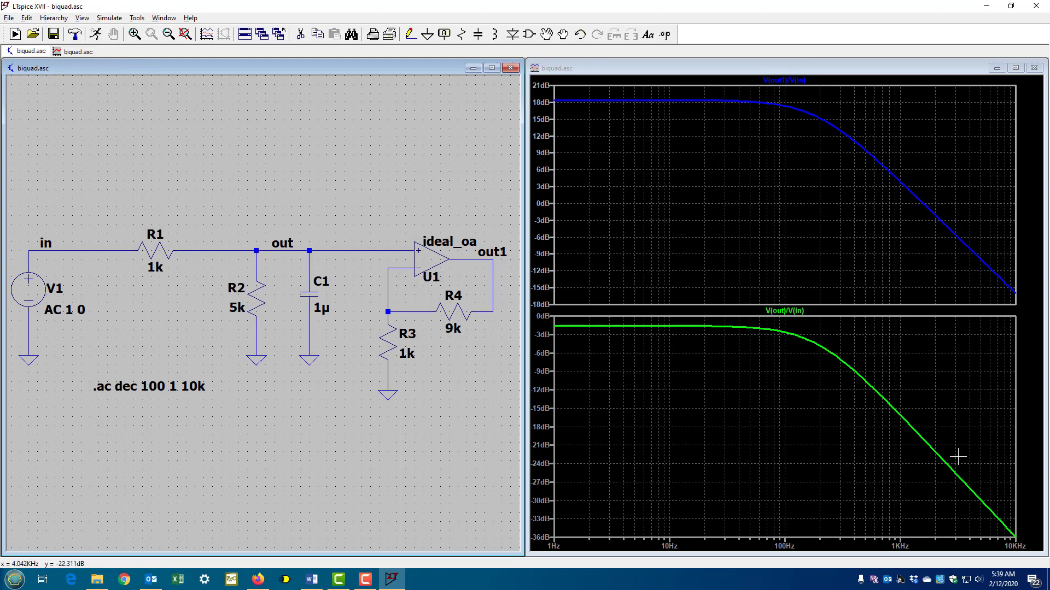
- Set the AC analysis start frequency to 10
{"action": "right_click", "coordinate": [196, 388]}
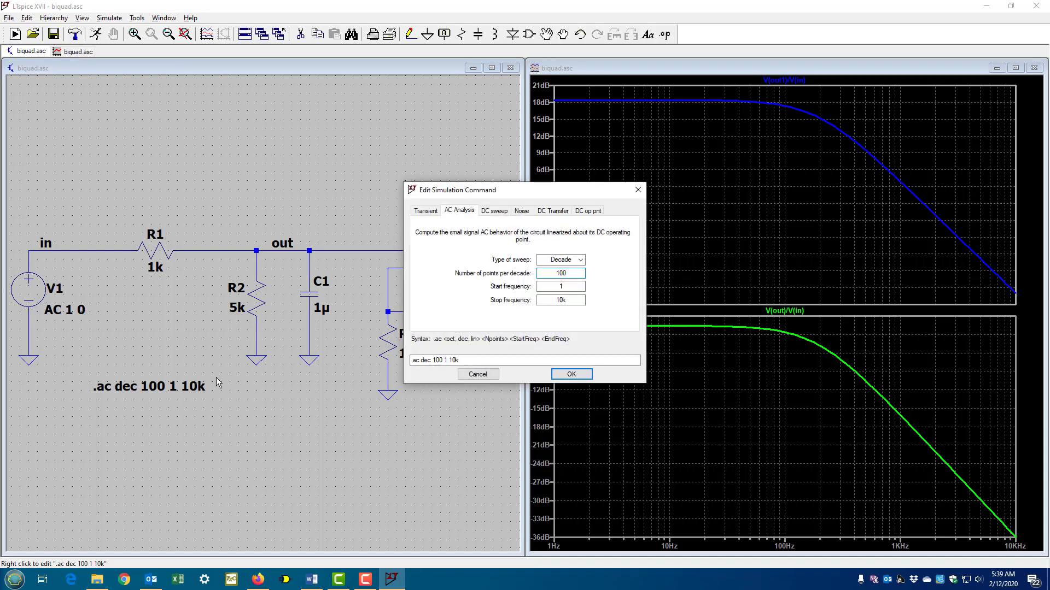
{"action": "left_click", "coordinate": [572, 285]}
{"action": "type", "text": "0"}
{"action": "left_click", "coordinate": [570, 374]}
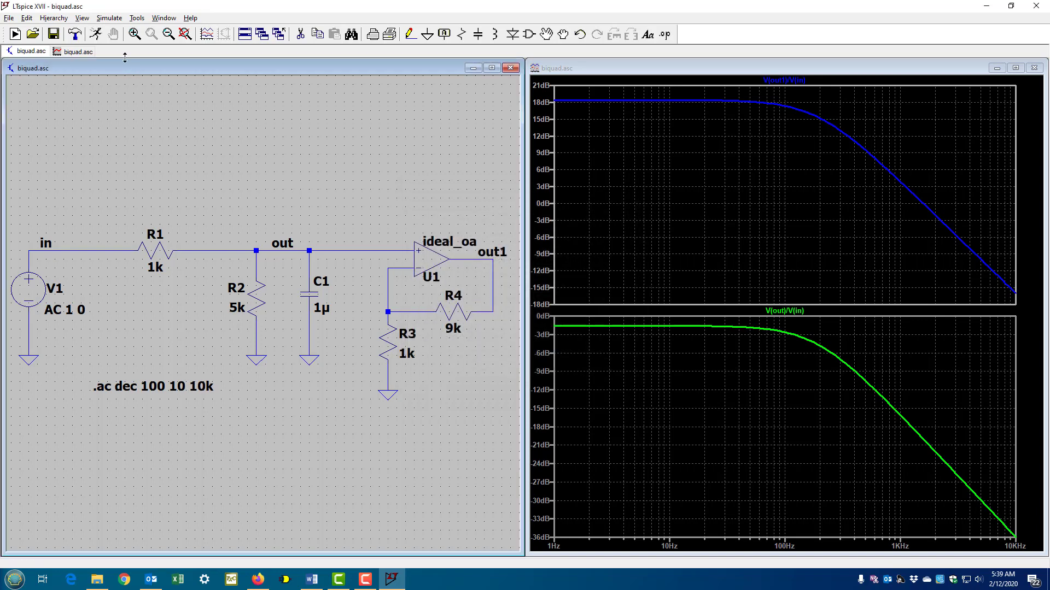
- Rerun the AC simulation so both plot panes cover the 10 Hz to 10 kHz sweep
{"action": "left_click", "coordinate": [95, 34]}
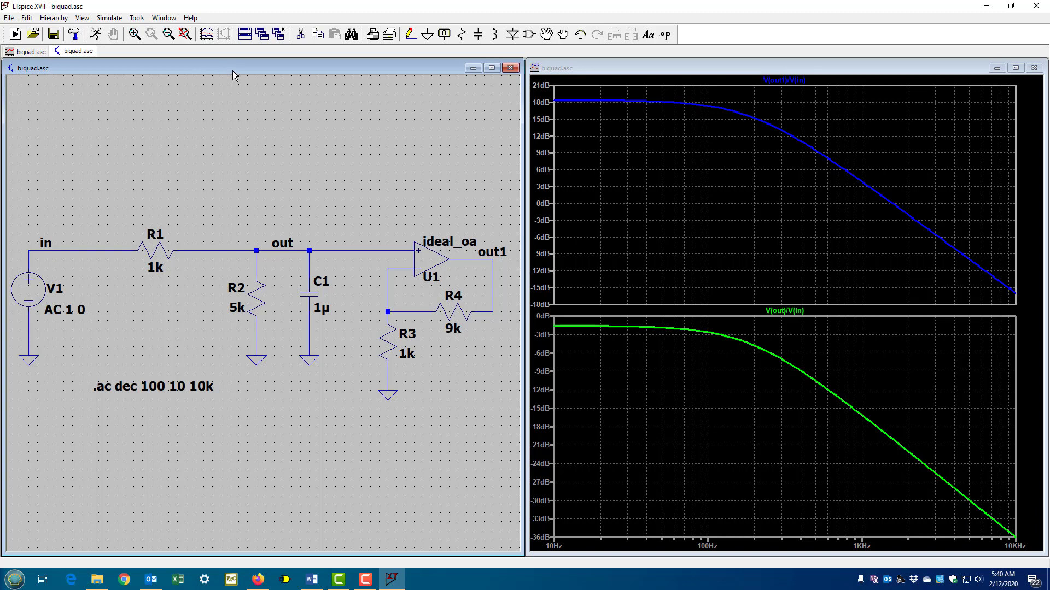
{"action": "left_click", "coordinate": [609, 70]}
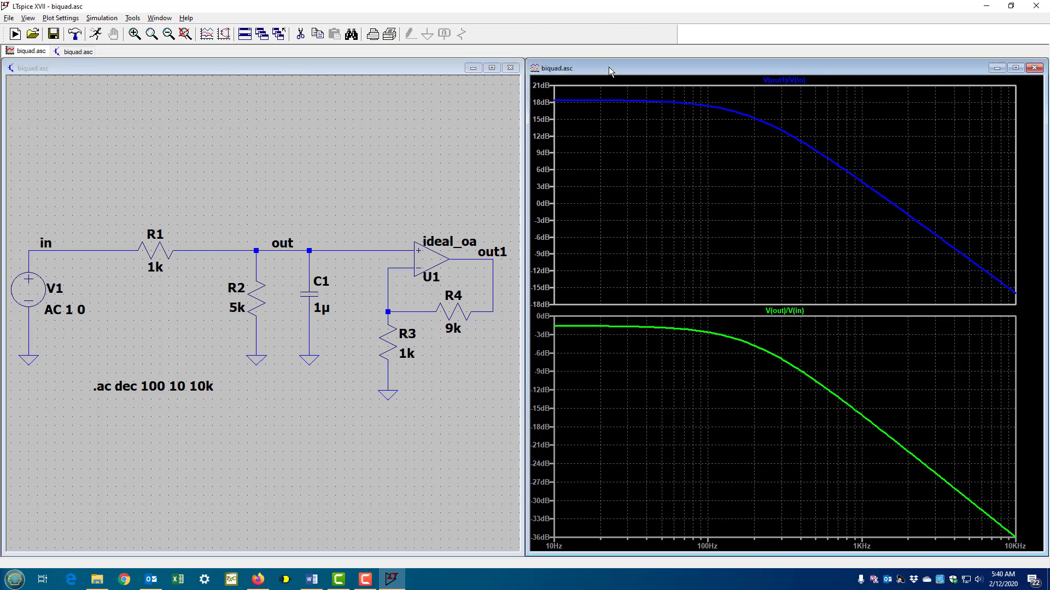
{"action": "left_click", "coordinate": [386, 70]}
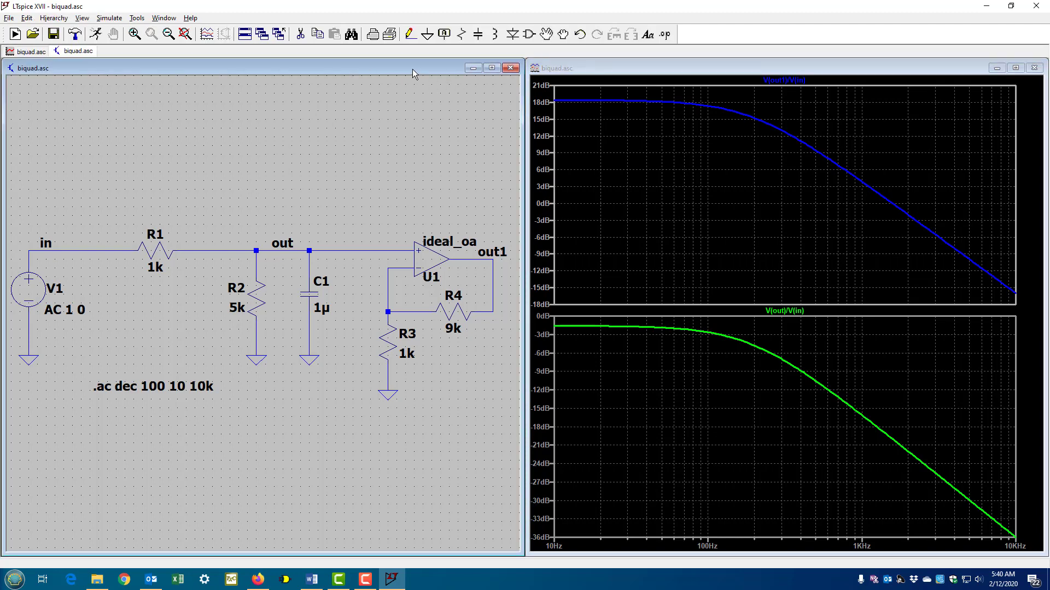
- Maximize the schematic window and copy its bitmap to the clipboard
{"action": "left_click", "coordinate": [492, 68]}
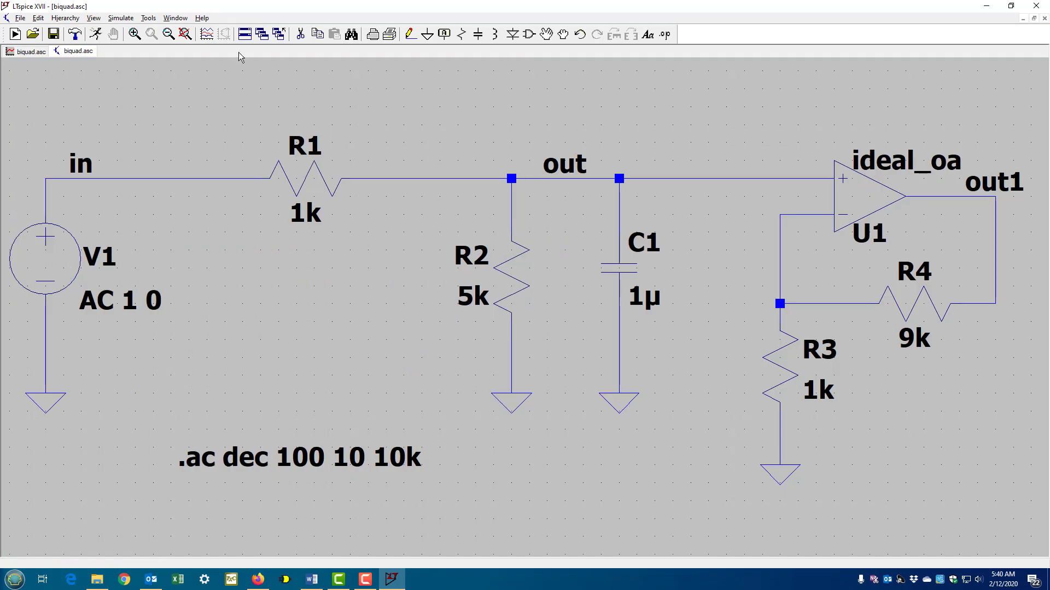
{"action": "left_click", "coordinate": [149, 18]}
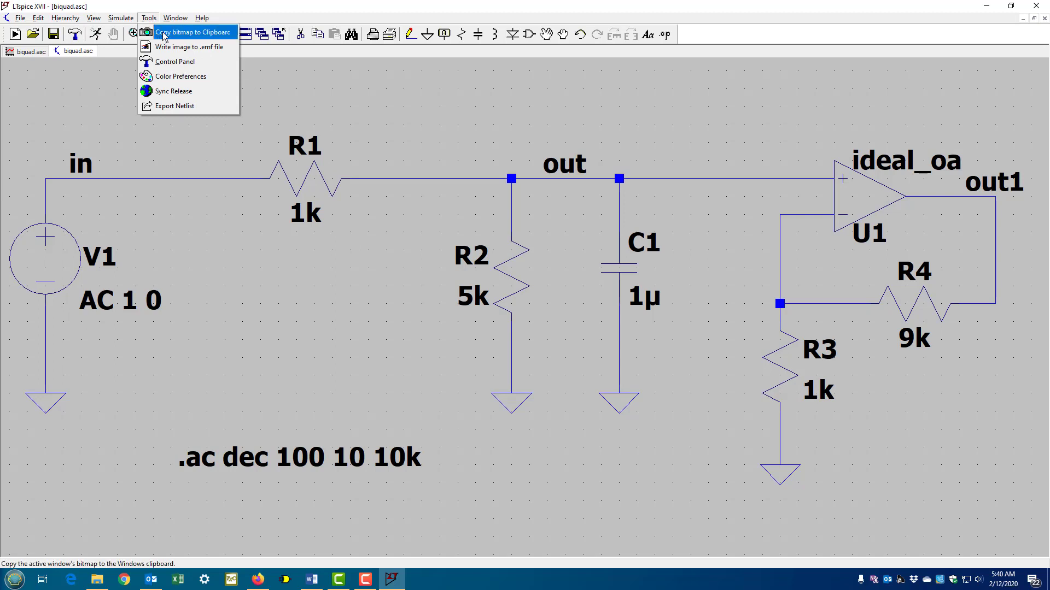
{"action": "left_click", "coordinate": [163, 35]}
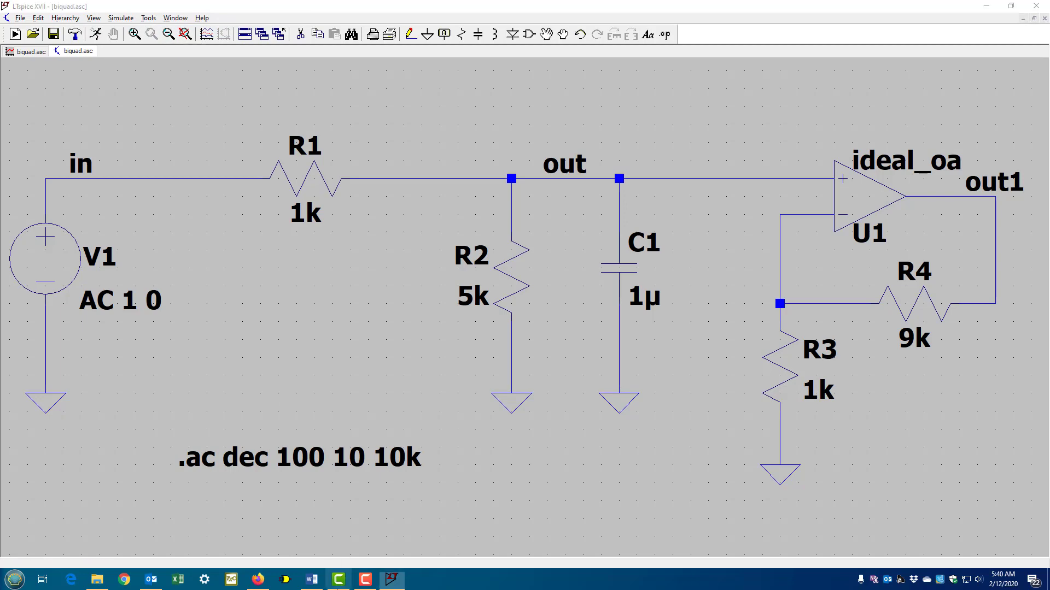
- Switch to the blank Word document, widen its window, and paste the schematic image with a new line below it
{"action": "left_click", "coordinate": [310, 585]}
{"action": "left_click", "coordinate": [310, 583]}
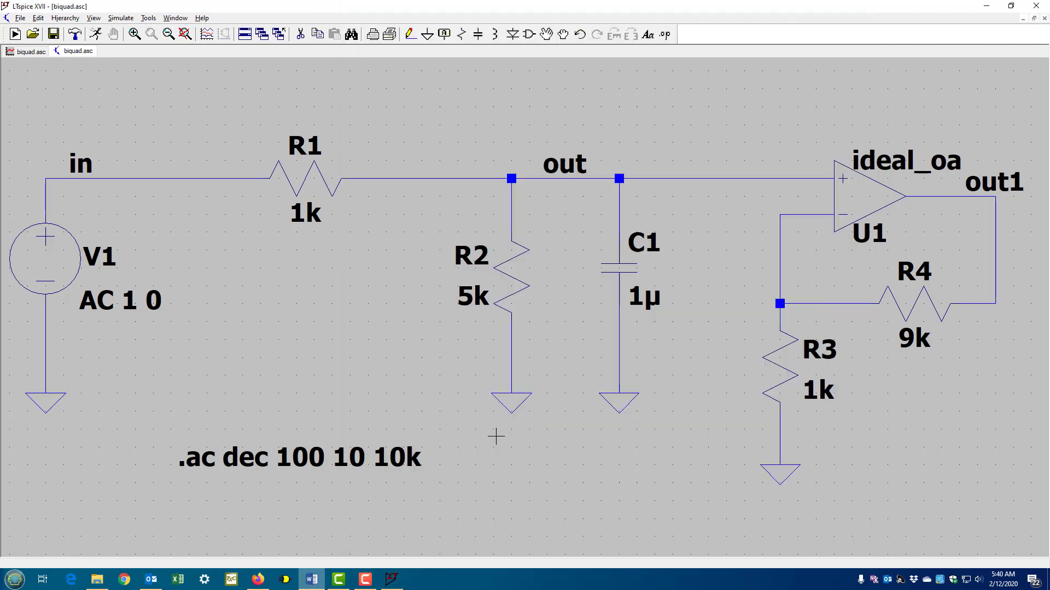
{"action": "left_click", "coordinate": [987, 6]}
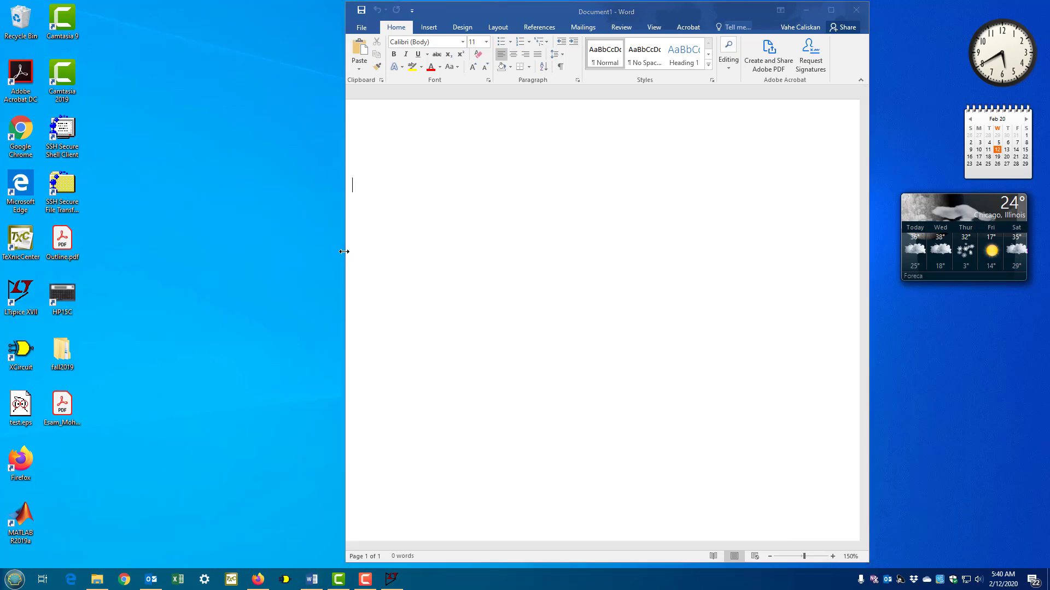
{"action": "left_click_drag", "start_coordinate": [346, 248], "coordinate": [122, 234]}
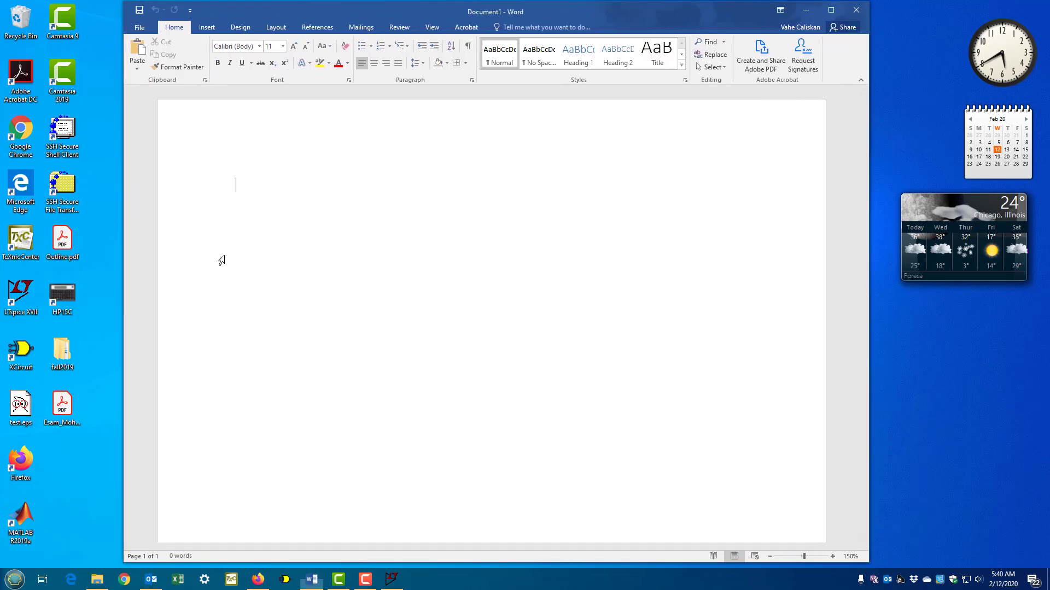
{"action": "left_click", "coordinate": [143, 59]}
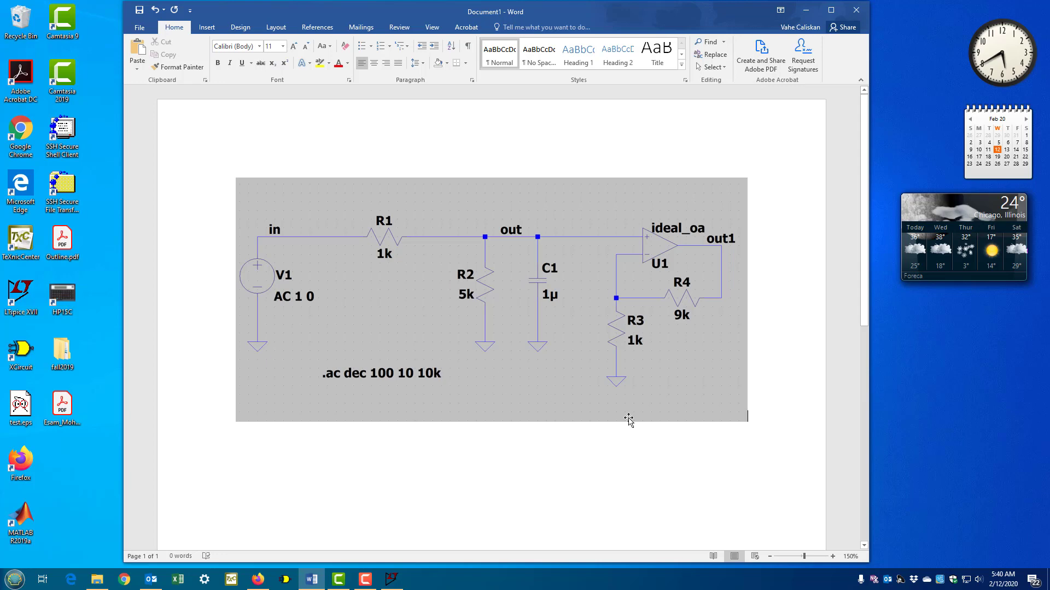
{"action": "key", "text": "Return"}
- Copy the two-pane waveform plot from LTspice as a bitmap and paste it below the schematic image in Word
{"action": "left_click", "coordinate": [392, 579]}
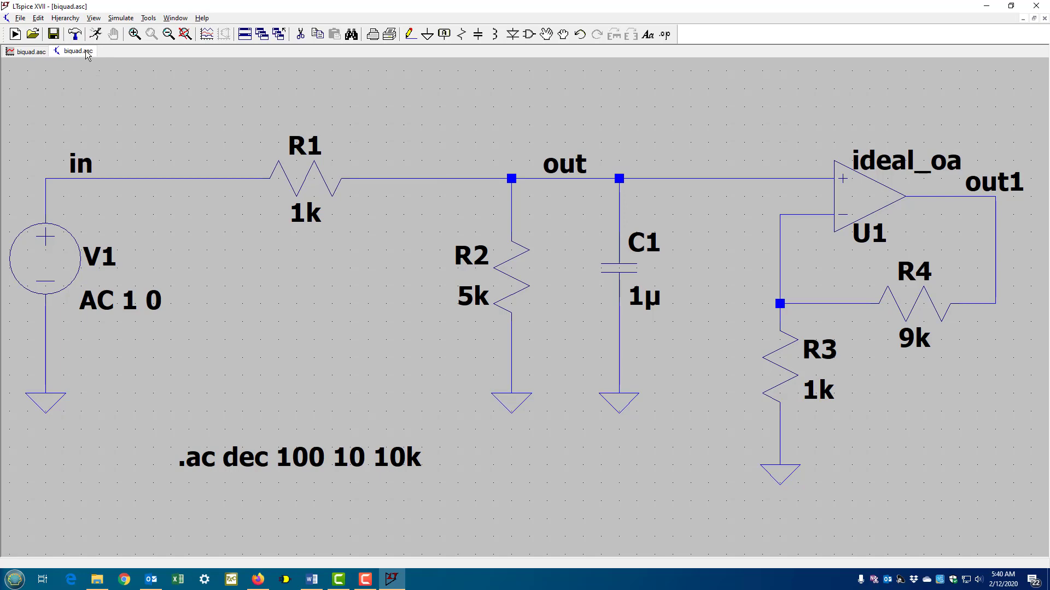
{"action": "left_click", "coordinate": [27, 52]}
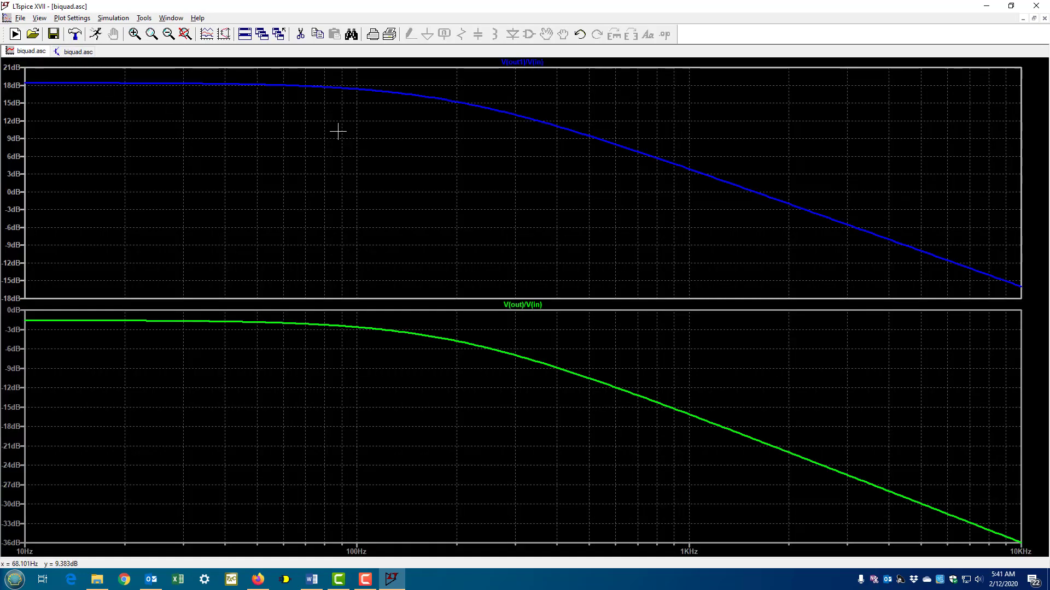
{"action": "left_click", "coordinate": [142, 19]}
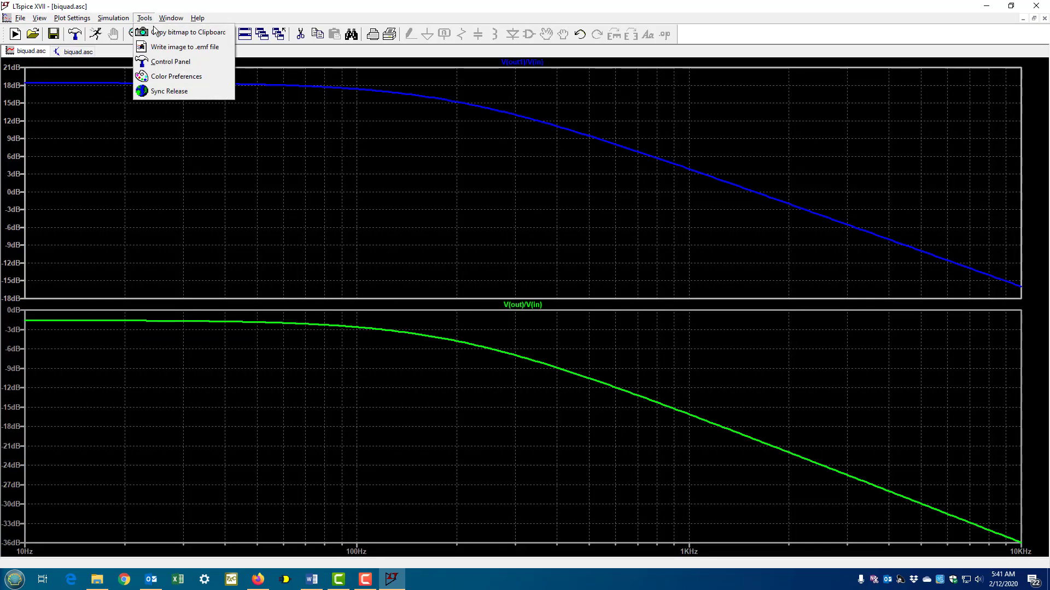
{"action": "left_click", "coordinate": [154, 34]}
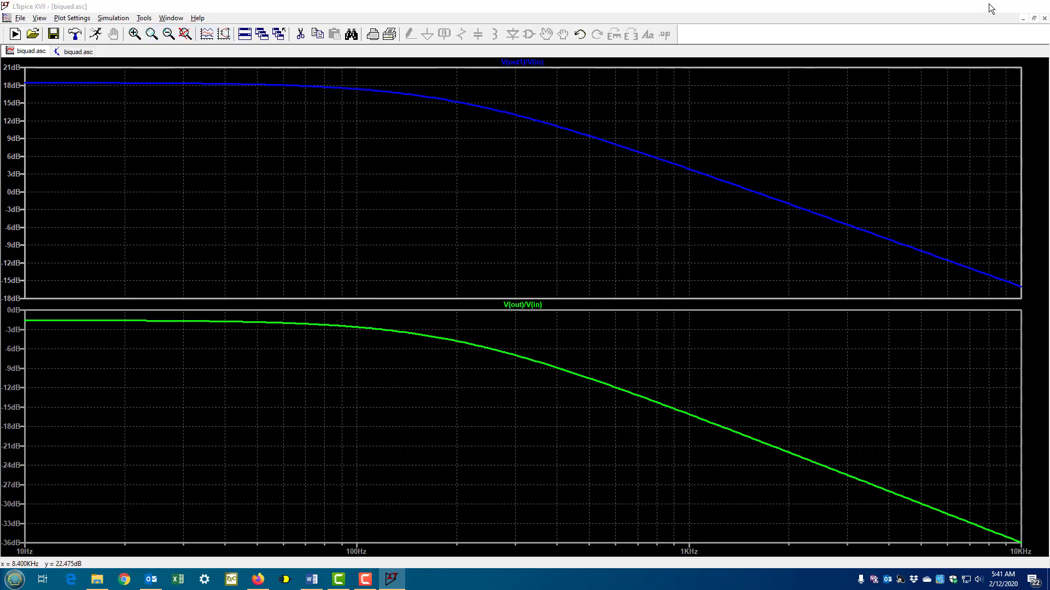
{"action": "left_click", "coordinate": [987, 5]}
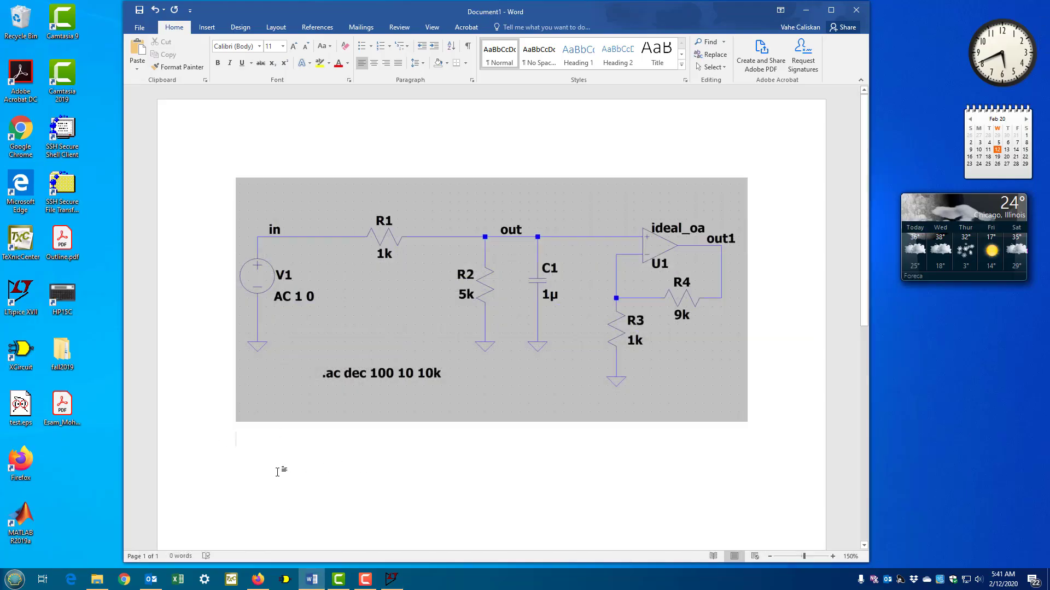
{"action": "left_click", "coordinate": [138, 50]}
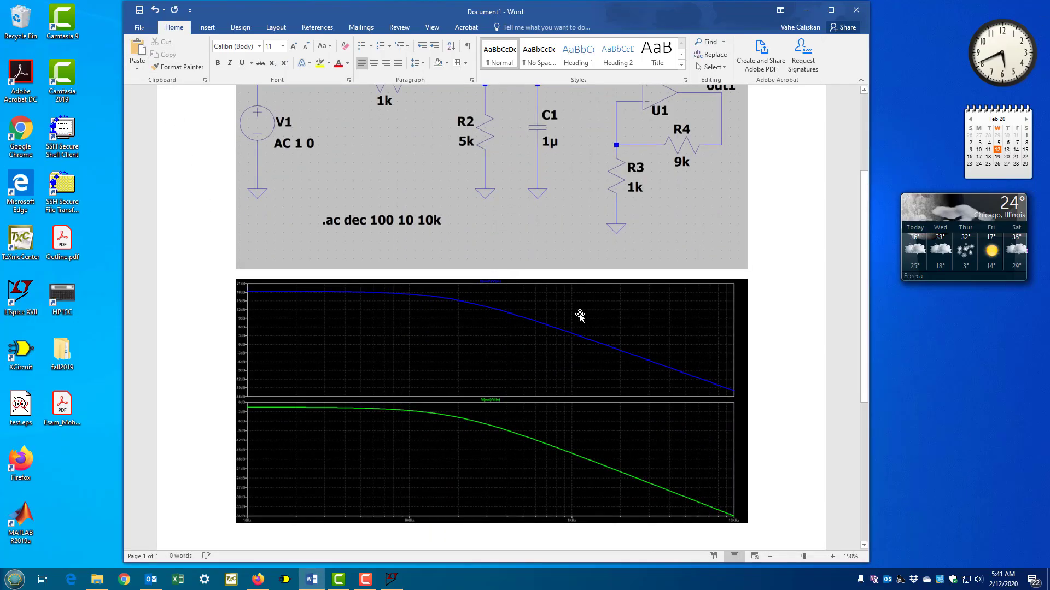
- Delete the pasted plot and schematic images from the Word document and minimize its window
{"action": "scroll", "coordinate": [467, 226], "scroll_direction": "up", "scroll_amount": 1}
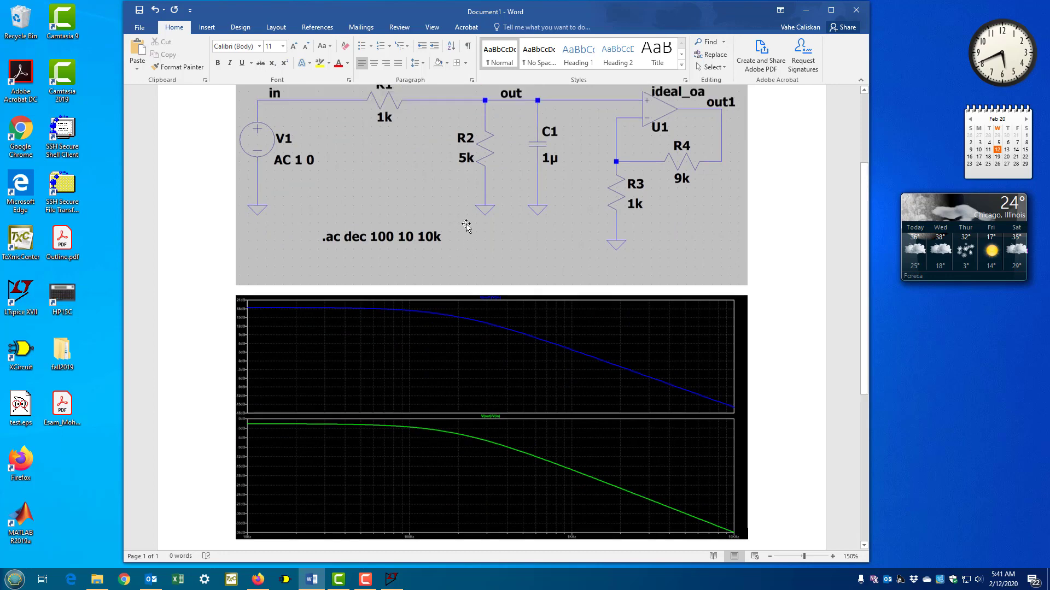
{"action": "scroll", "coordinate": [466, 225], "scroll_direction": "down", "scroll_amount": 1}
{"action": "scroll", "coordinate": [464, 224], "scroll_direction": "up", "scroll_amount": 2}
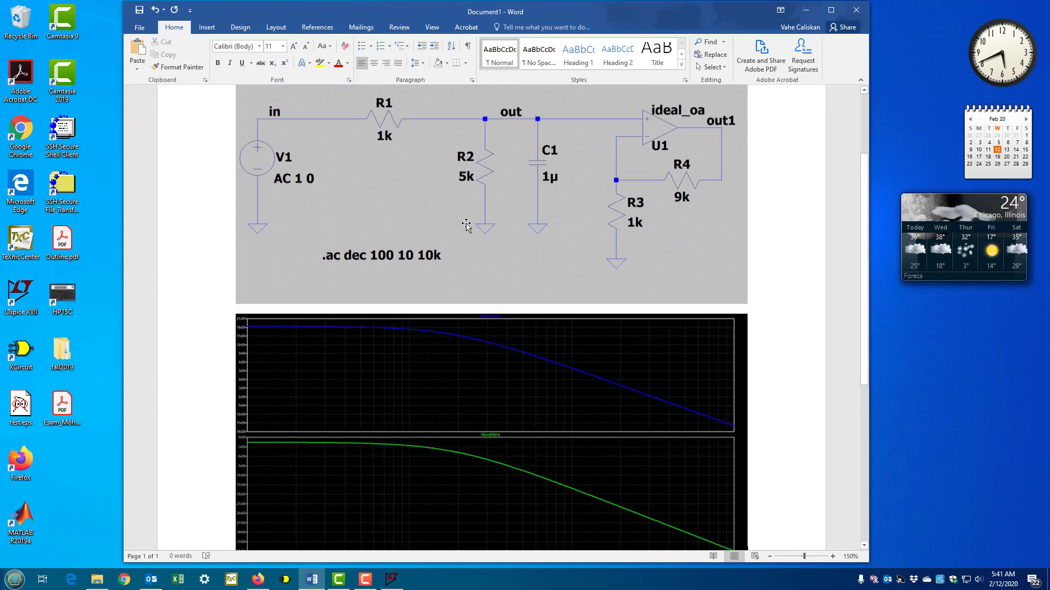
{"action": "scroll", "coordinate": [464, 225], "scroll_direction": "down", "scroll_amount": 2}
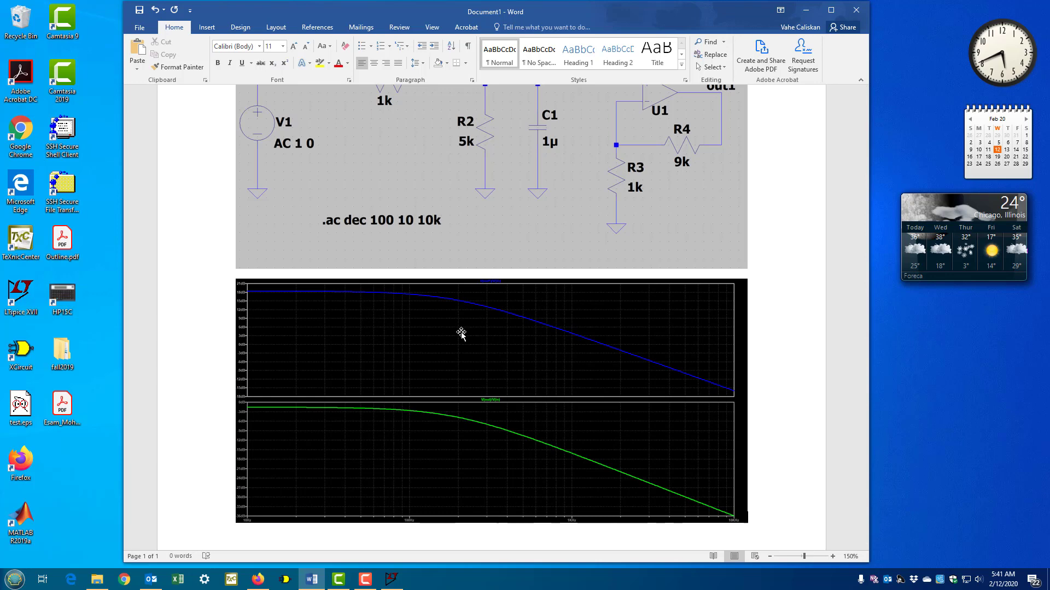
{"action": "left_click", "coordinate": [583, 403]}
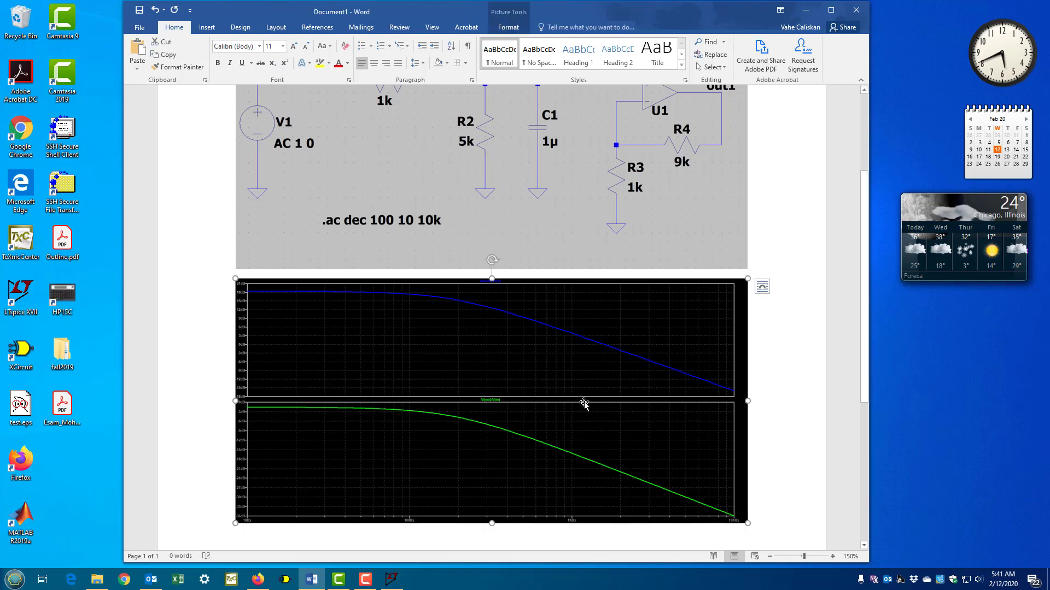
{"action": "key", "text": "Delete"}
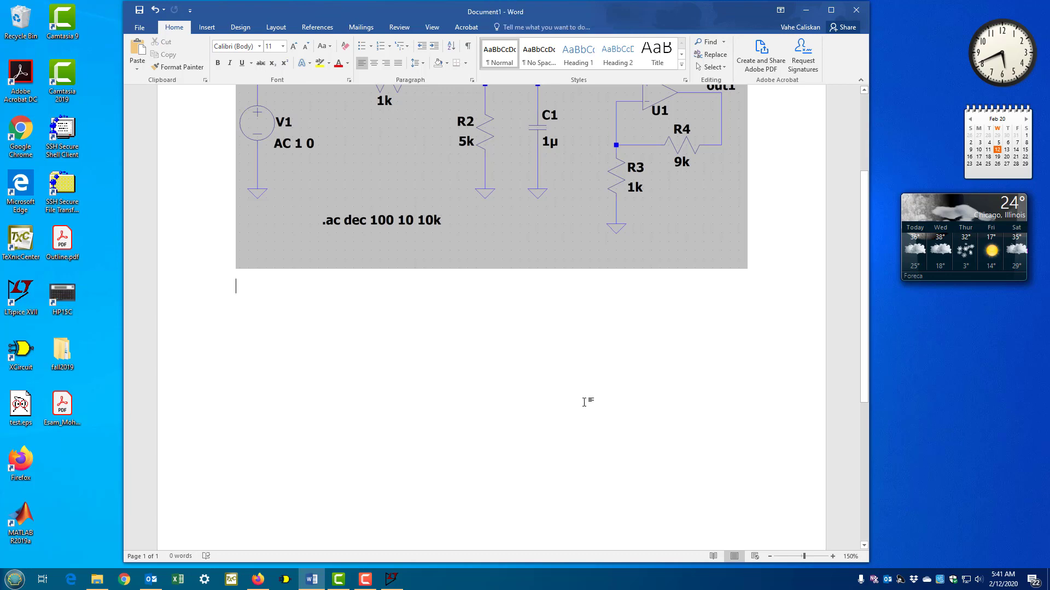
{"action": "key", "text": "BackSpace"}
{"action": "key", "text": "BackSpace"}
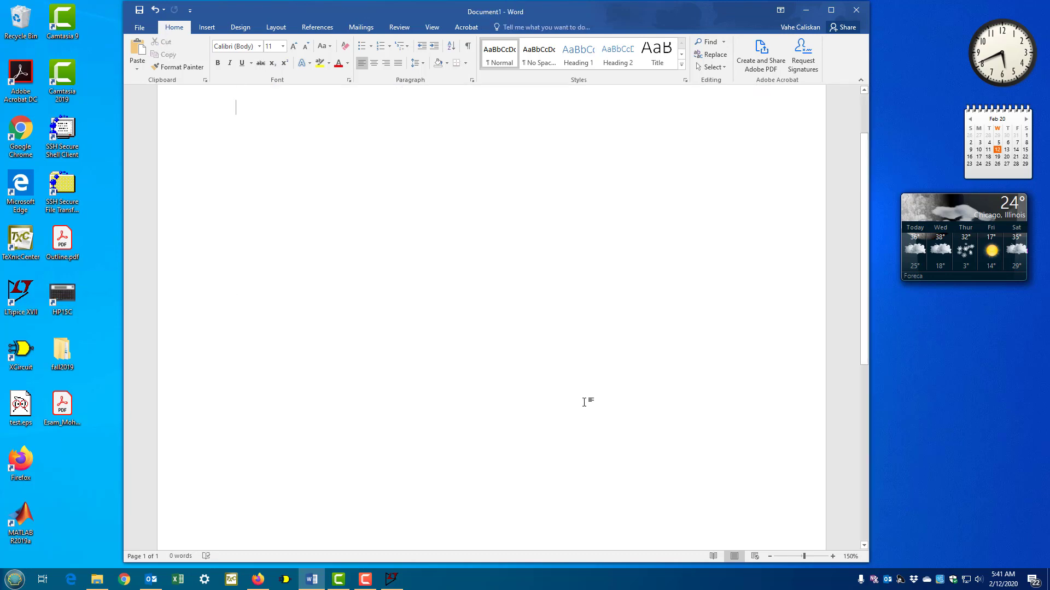
{"action": "left_click", "coordinate": [806, 10]}
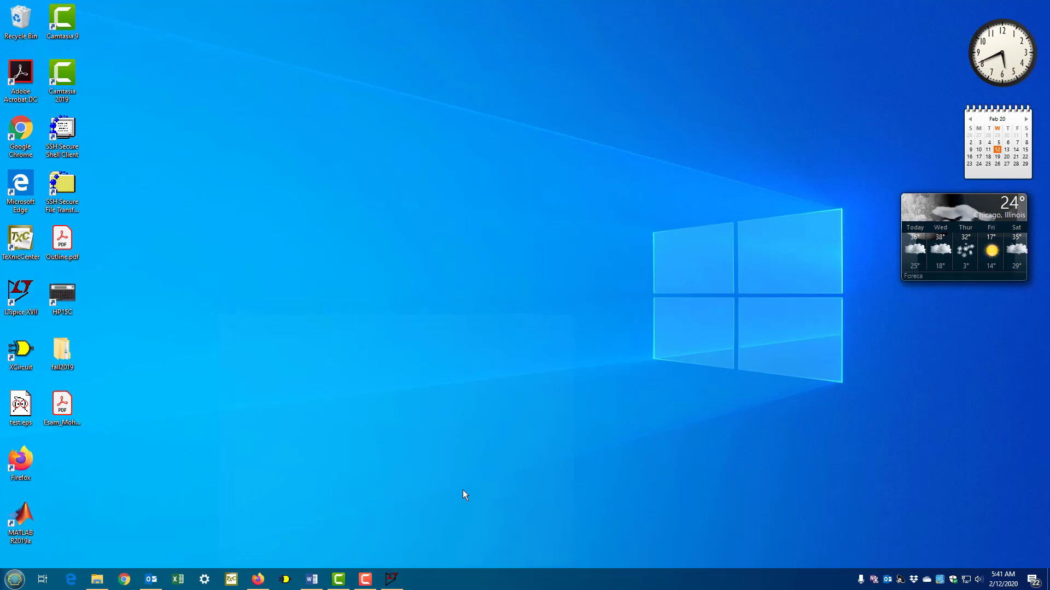
- Switch back to LTspice and bring the biquad.asc schematic to the front
{"action": "left_click", "coordinate": [391, 579]}
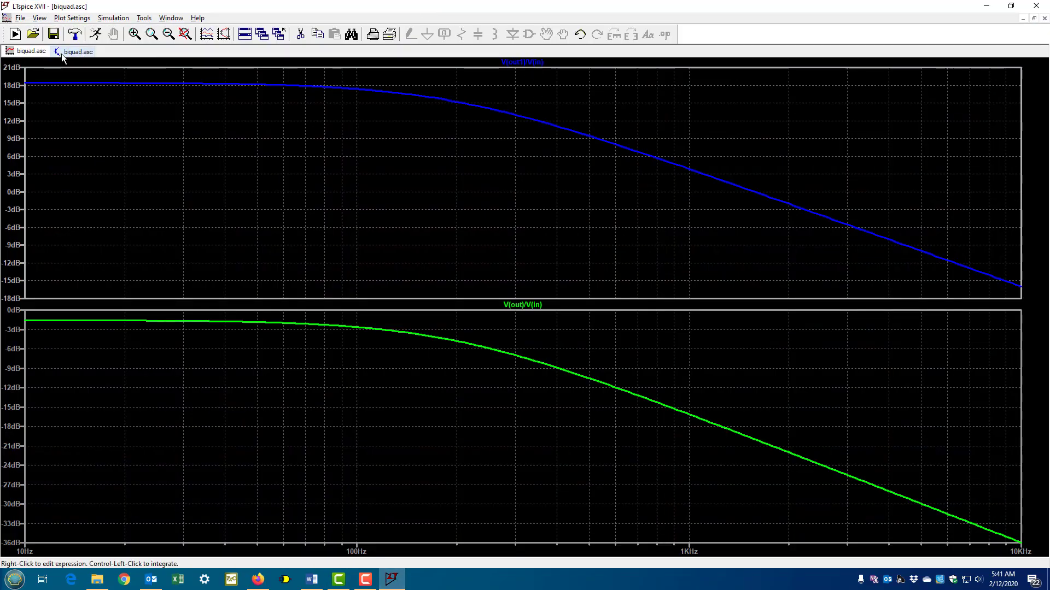
{"action": "left_click", "coordinate": [61, 54]}
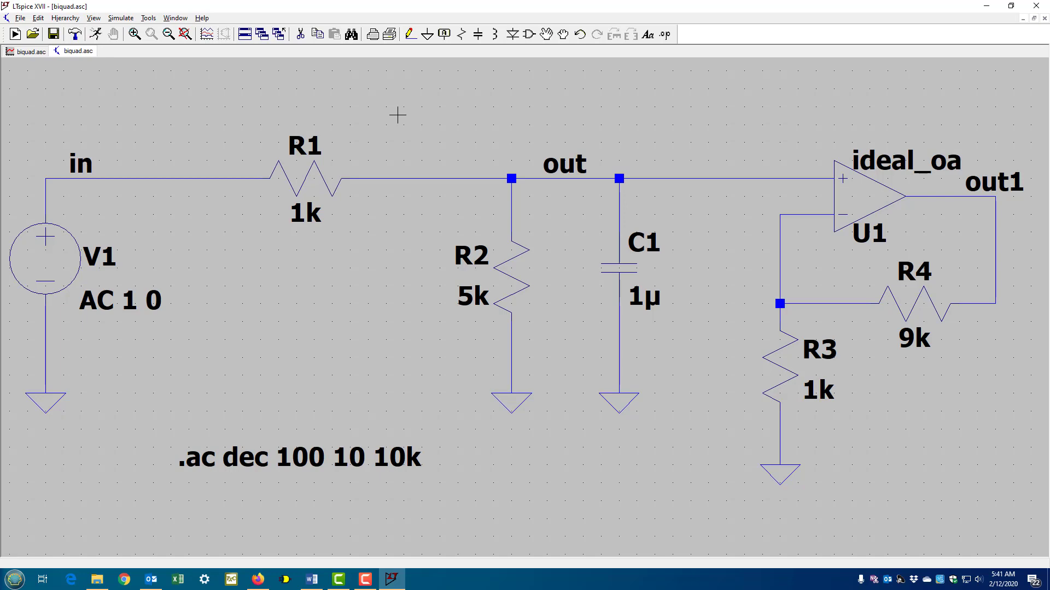
{"action": "left_click", "coordinate": [25, 56]}
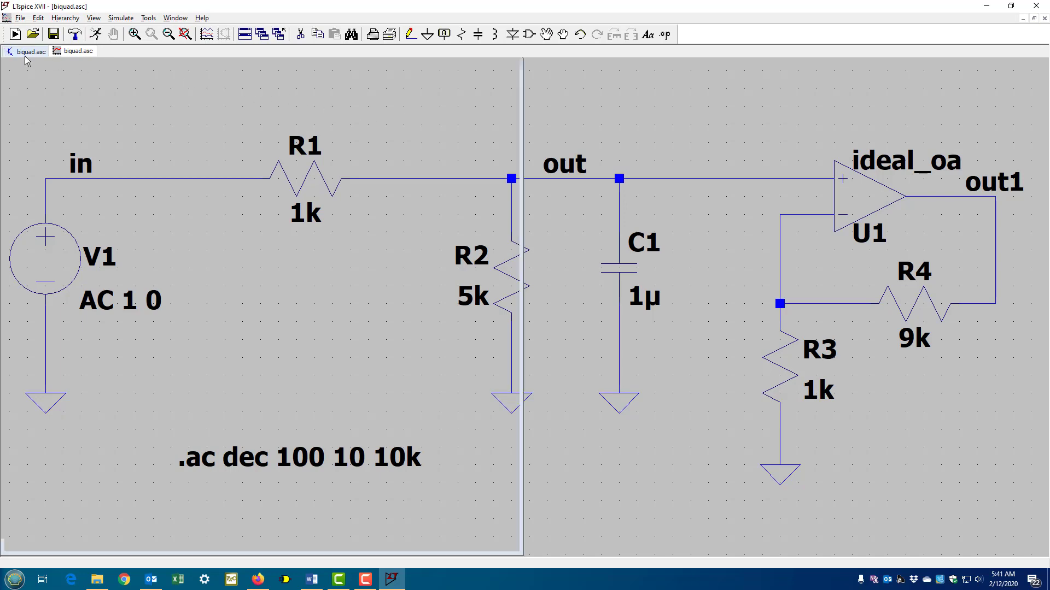
{"action": "left_click", "coordinate": [65, 51]}
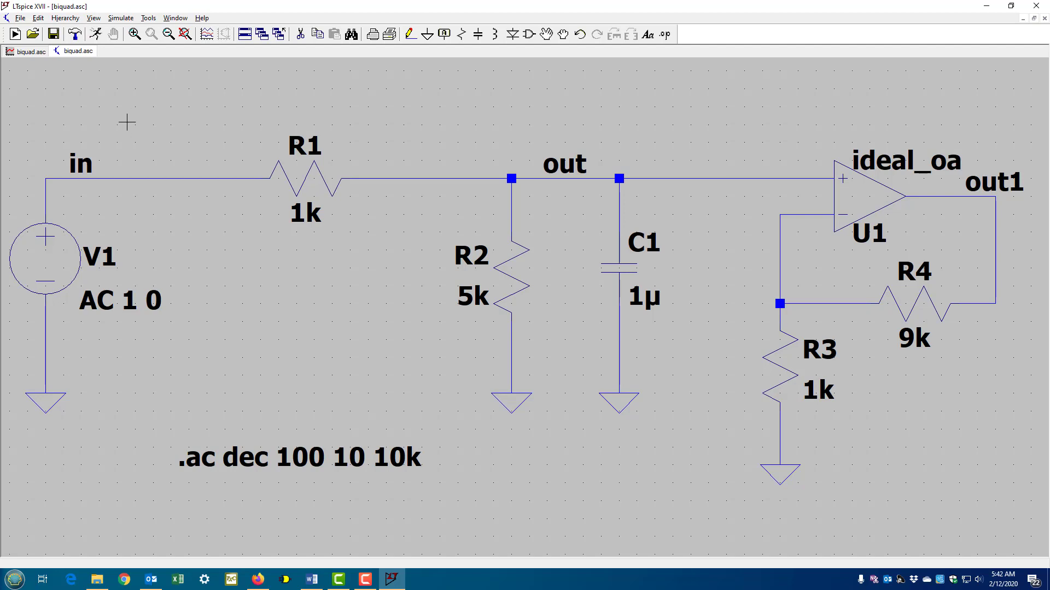
- Set the schematic background color to white with red, green and blue at 255 in the color scheme
{"action": "left_click", "coordinate": [76, 34]}
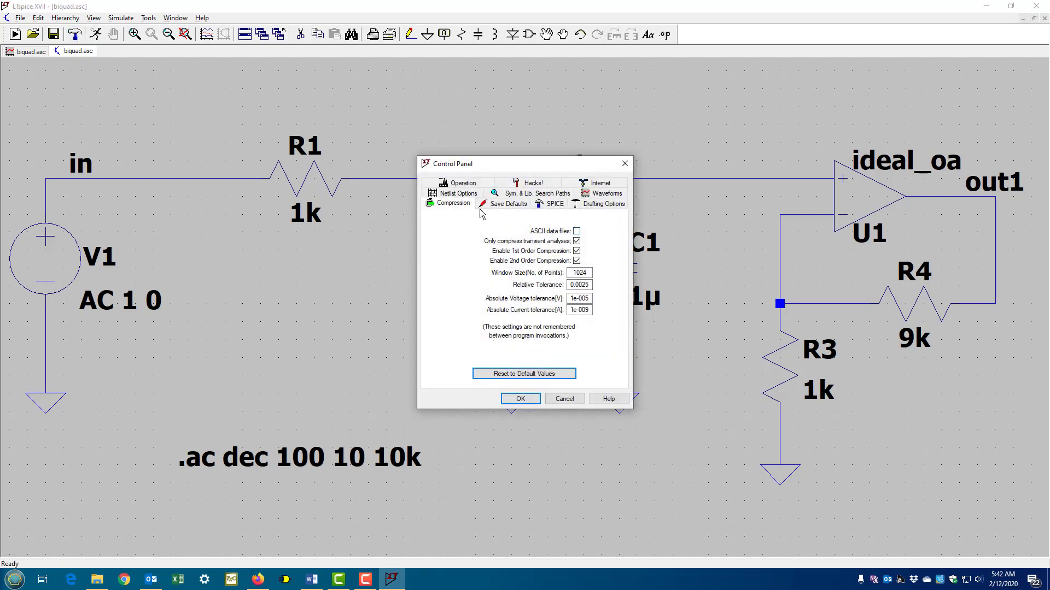
{"action": "left_click", "coordinate": [613, 206]}
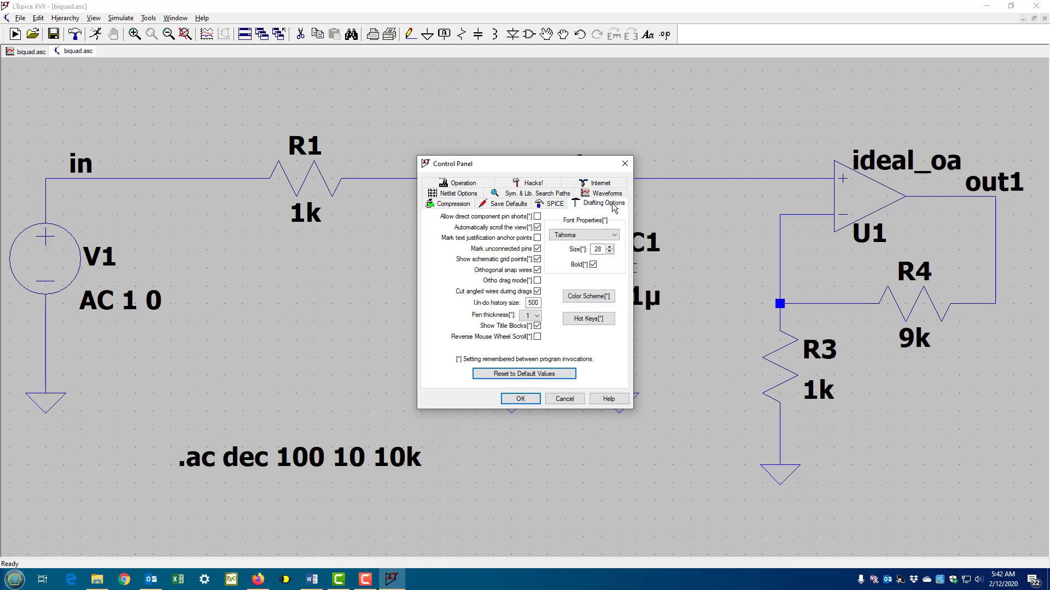
{"action": "left_click", "coordinate": [596, 297]}
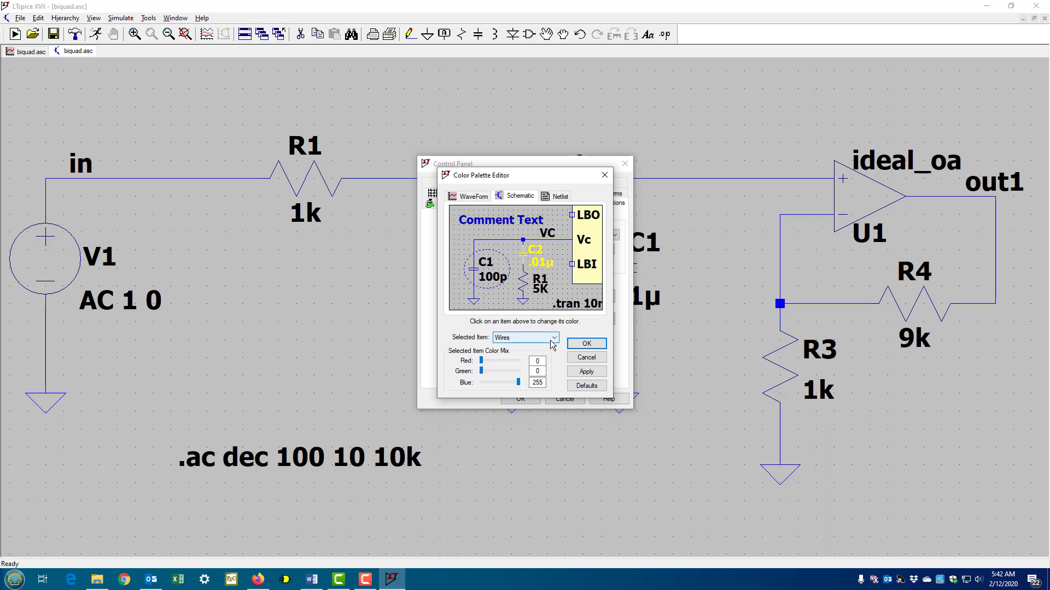
{"action": "left_click", "coordinate": [459, 240]}
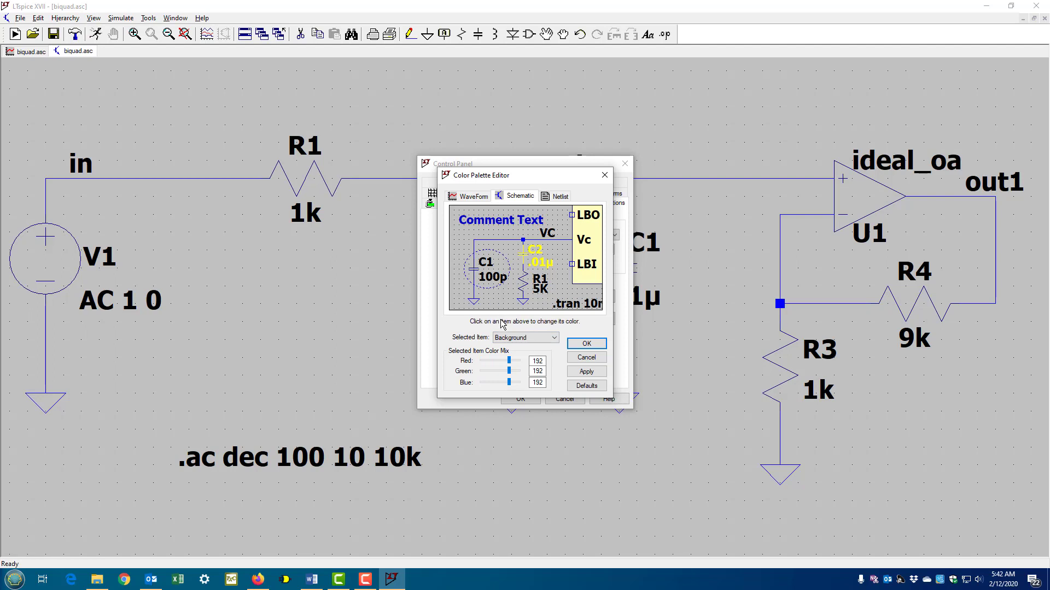
{"action": "left_click", "coordinate": [550, 339]}
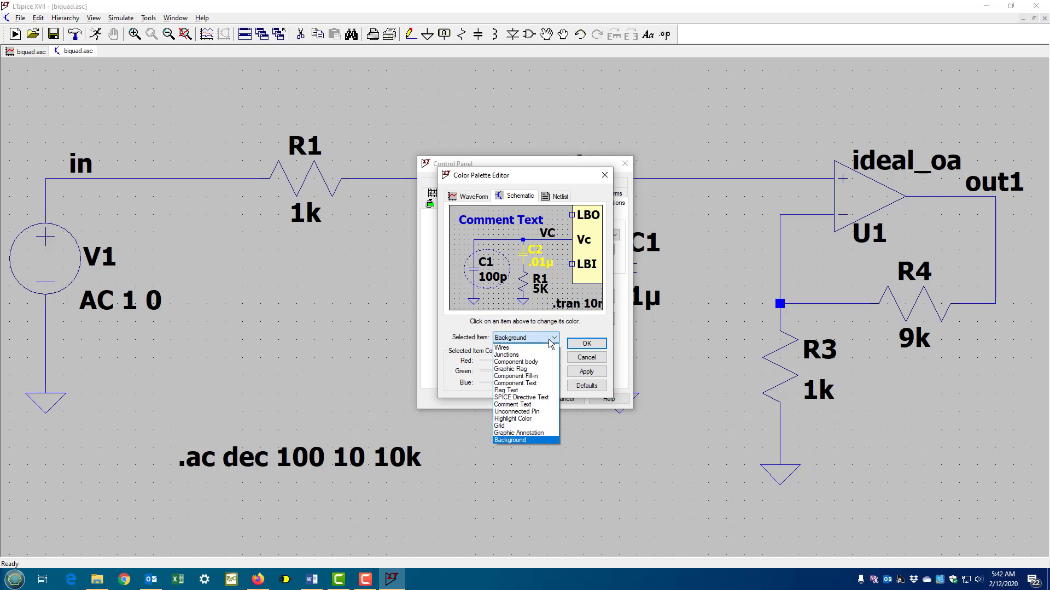
{"action": "left_click", "coordinate": [533, 441]}
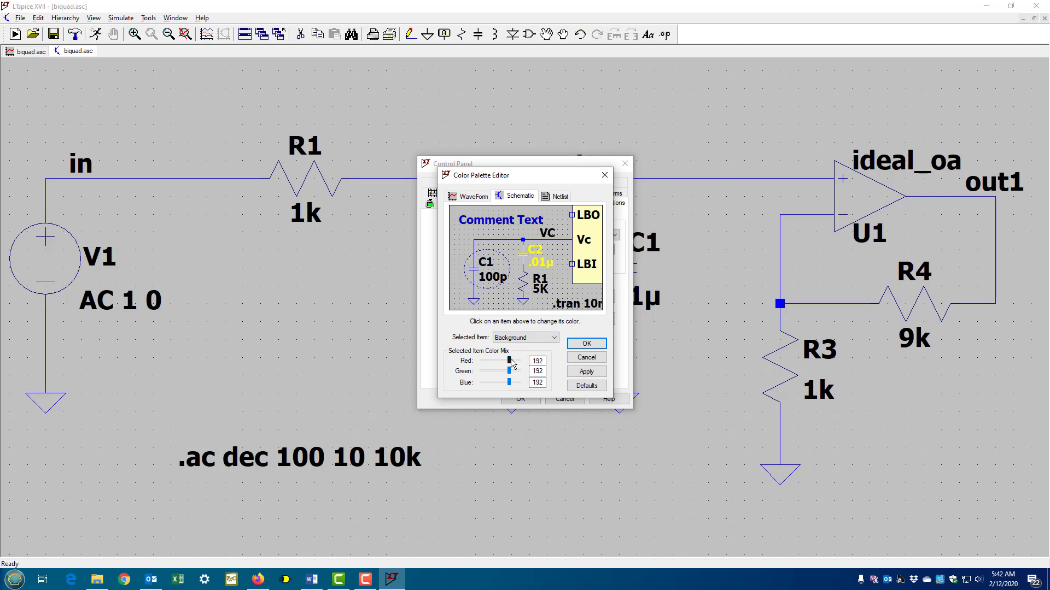
{"action": "left_click_drag", "start_coordinate": [511, 361], "coordinate": [478, 385]}
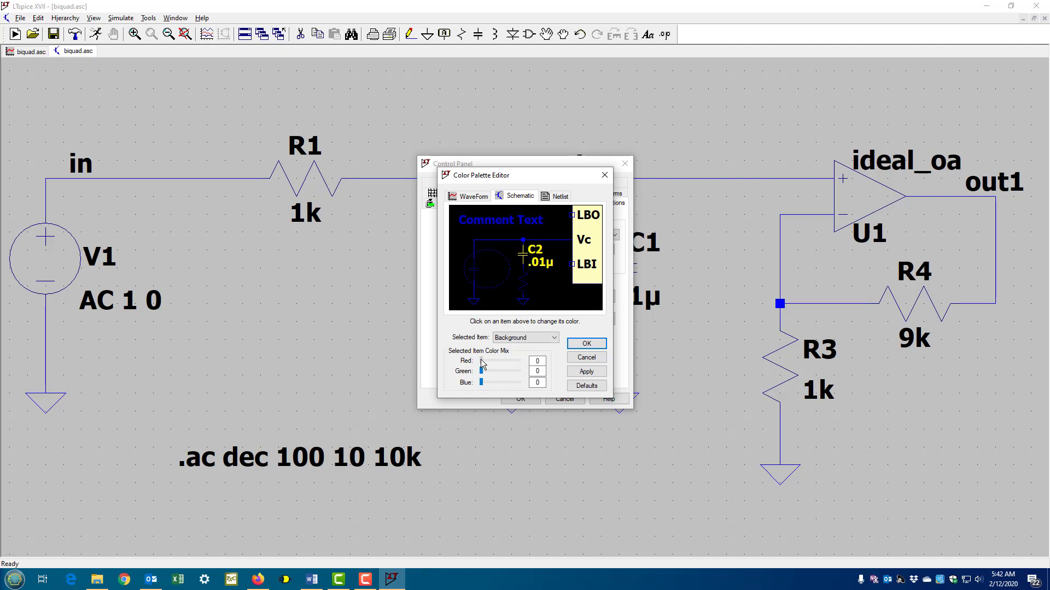
{"action": "left_click_drag", "start_coordinate": [483, 363], "coordinate": [529, 388]}
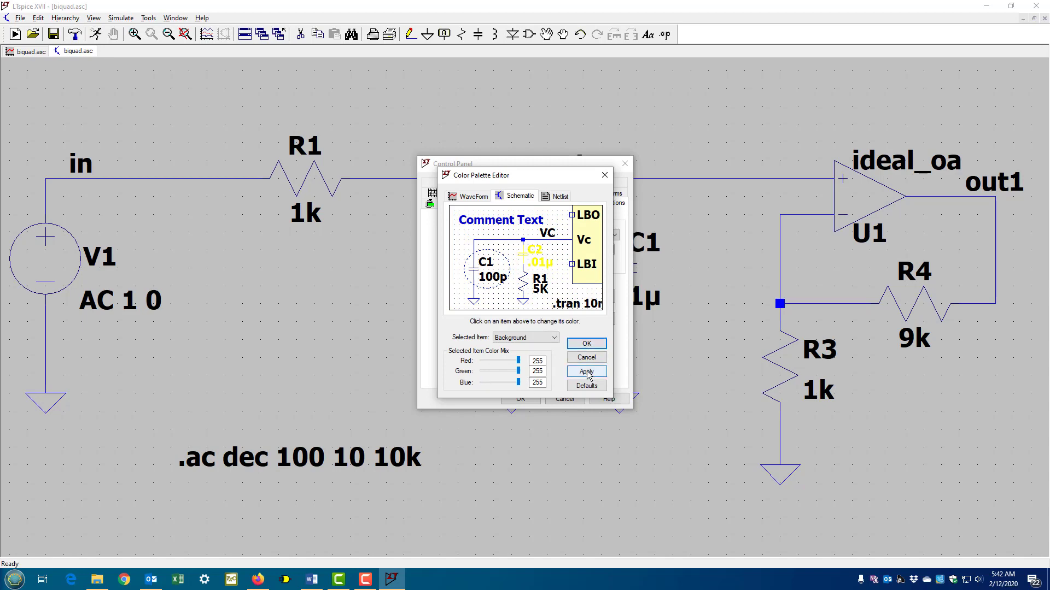
{"action": "left_click", "coordinate": [586, 343]}
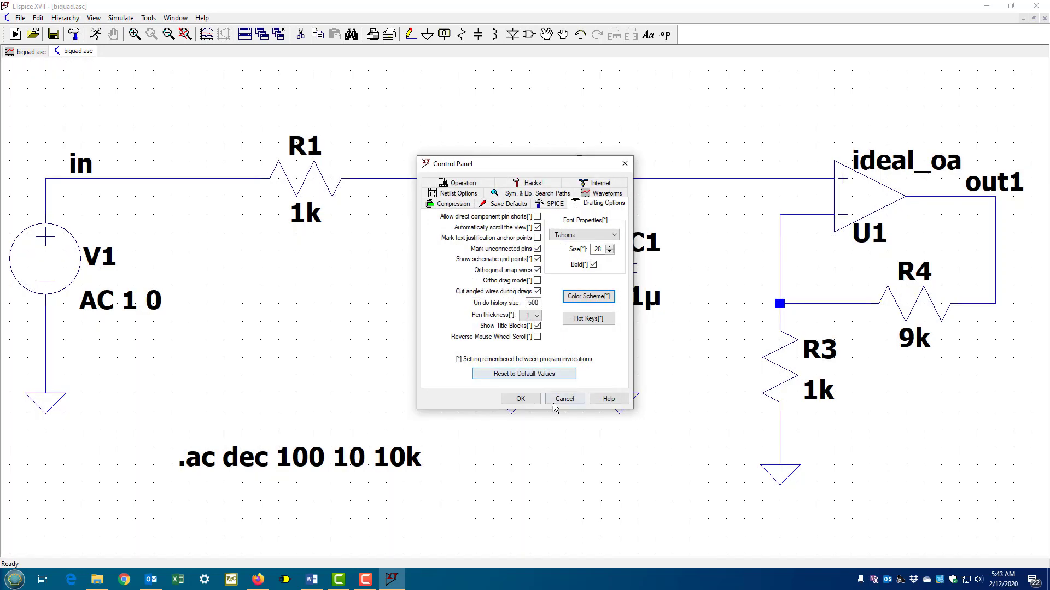
{"action": "left_click", "coordinate": [522, 399]}
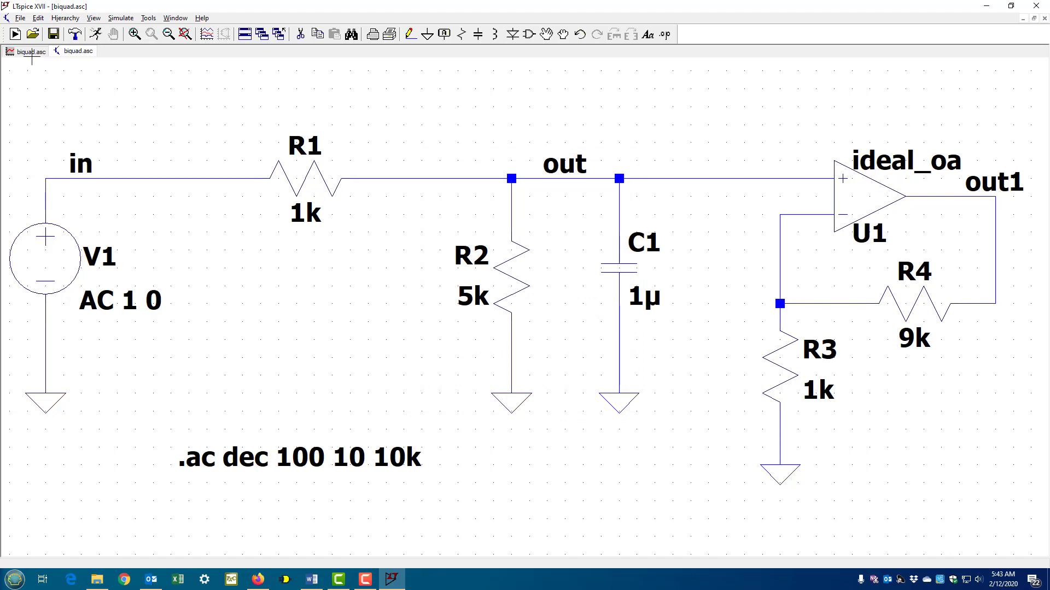
- Bring the waveform plot to the front and set the waveform background color to white, with red, green and blue at 255
{"action": "left_click", "coordinate": [30, 51]}
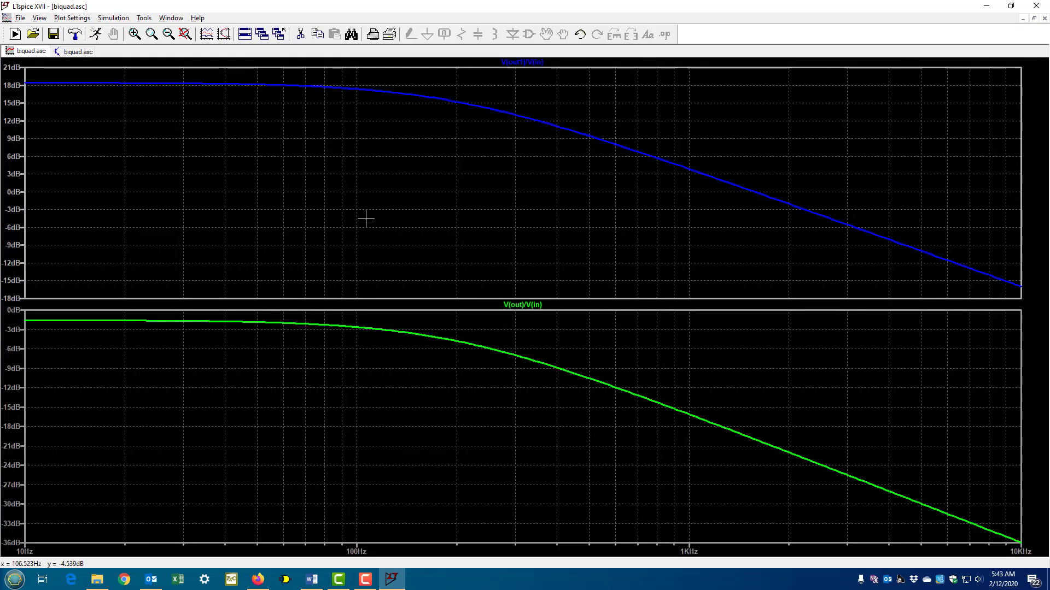
{"action": "left_click", "coordinate": [76, 34]}
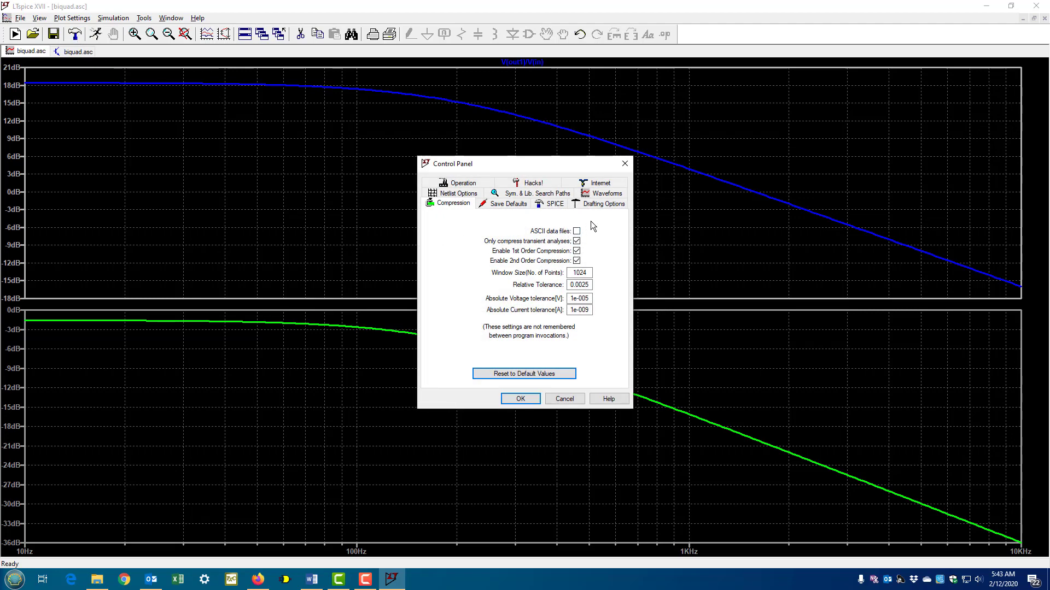
{"action": "left_click", "coordinate": [600, 194]}
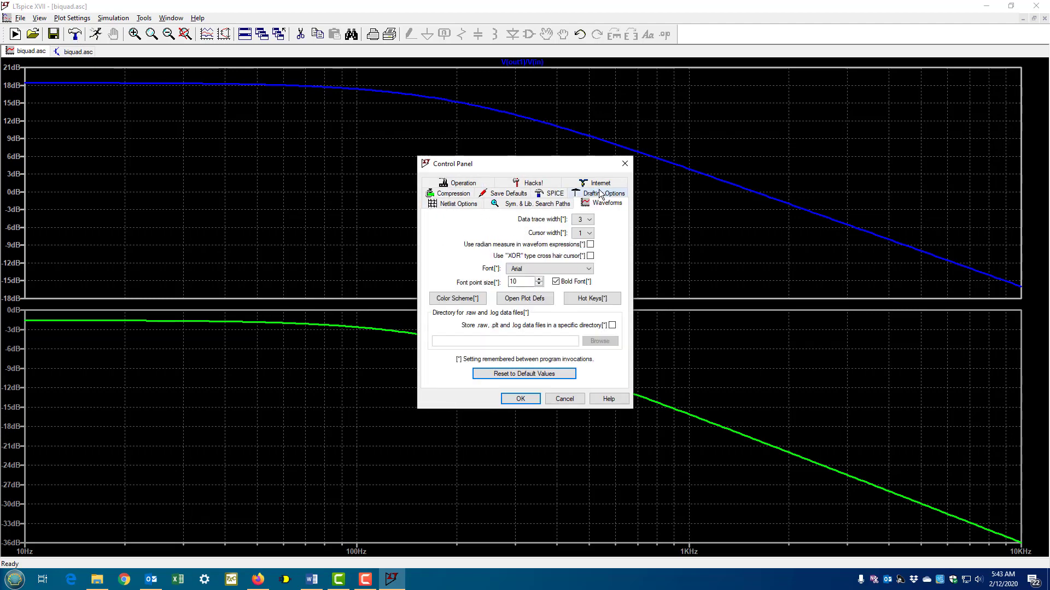
{"action": "left_click", "coordinate": [459, 299]}
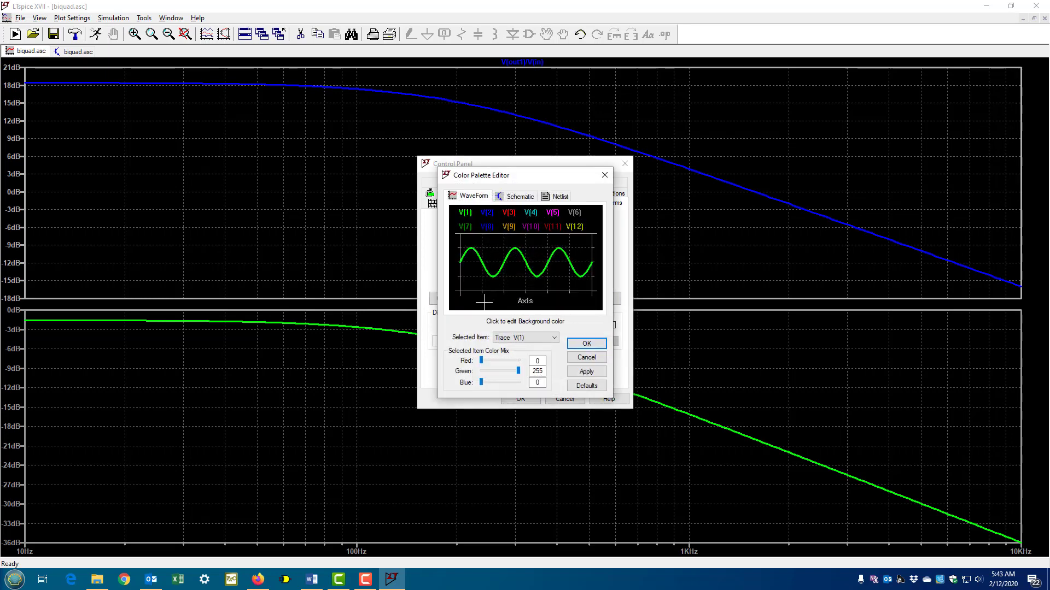
{"action": "left_click", "coordinate": [483, 301]}
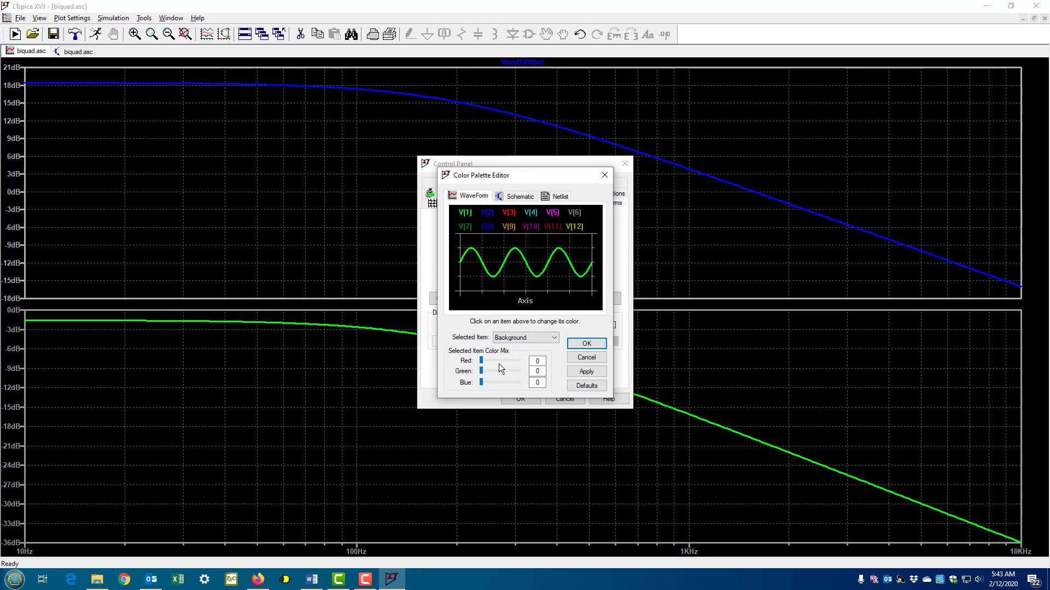
{"action": "left_click_drag", "start_coordinate": [483, 364], "coordinate": [522, 385]}
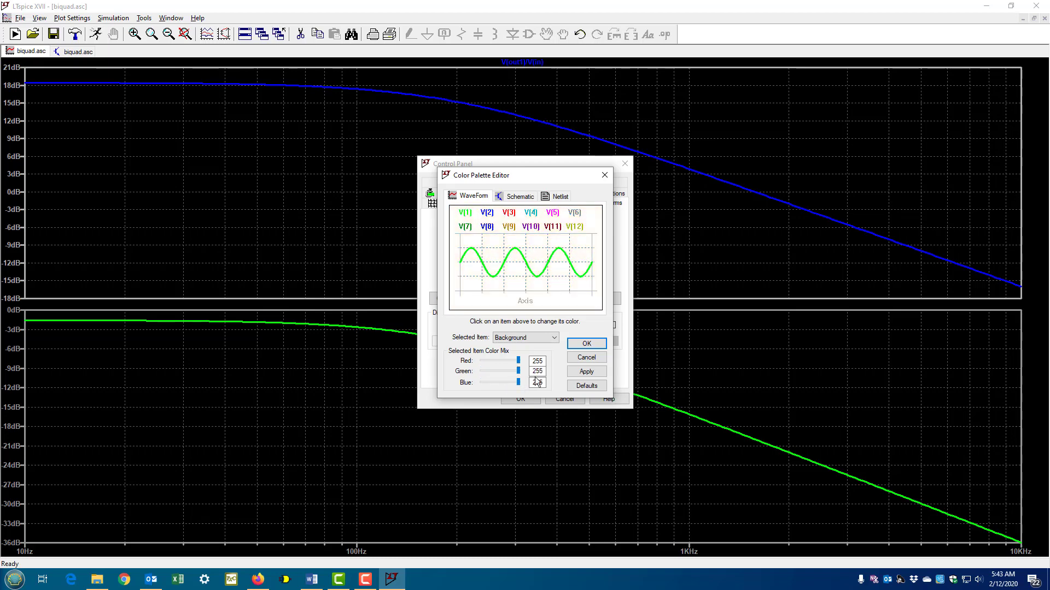
{"action": "left_click", "coordinate": [584, 343]}
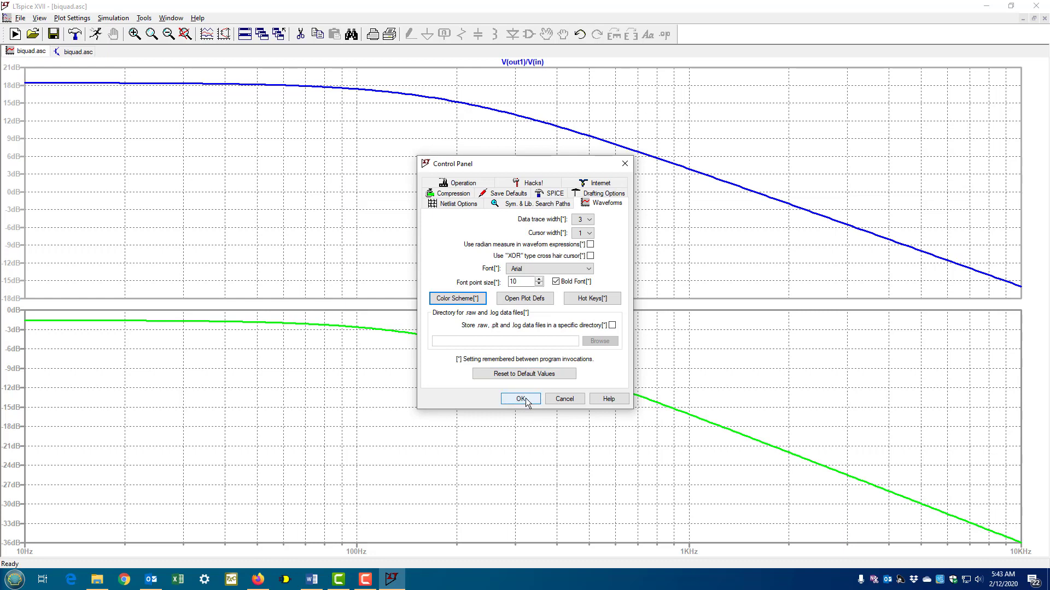
{"action": "left_click", "coordinate": [519, 399]}
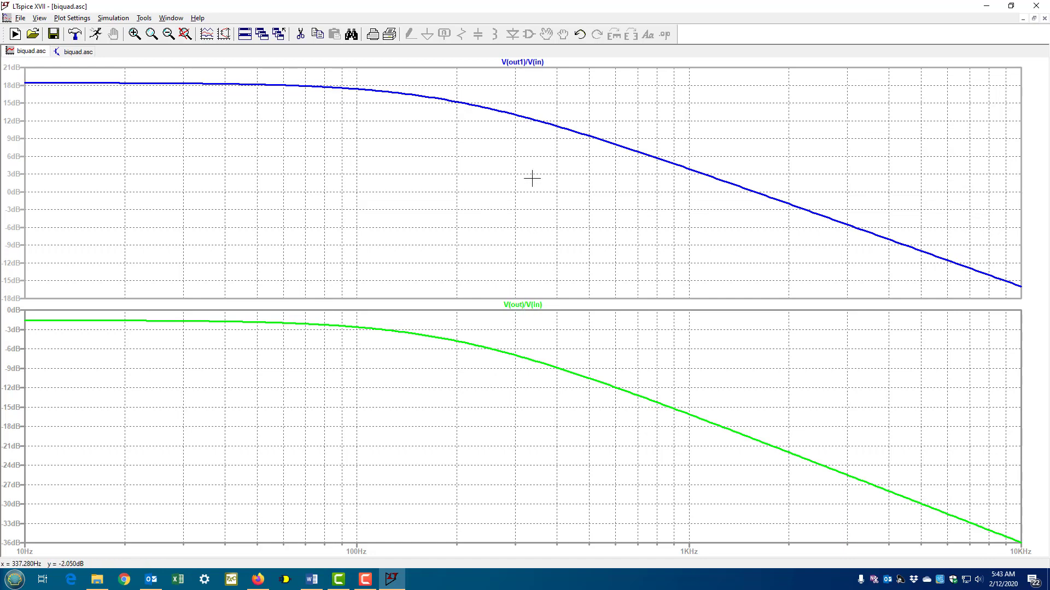
{"action": "left_click", "coordinate": [536, 305]}
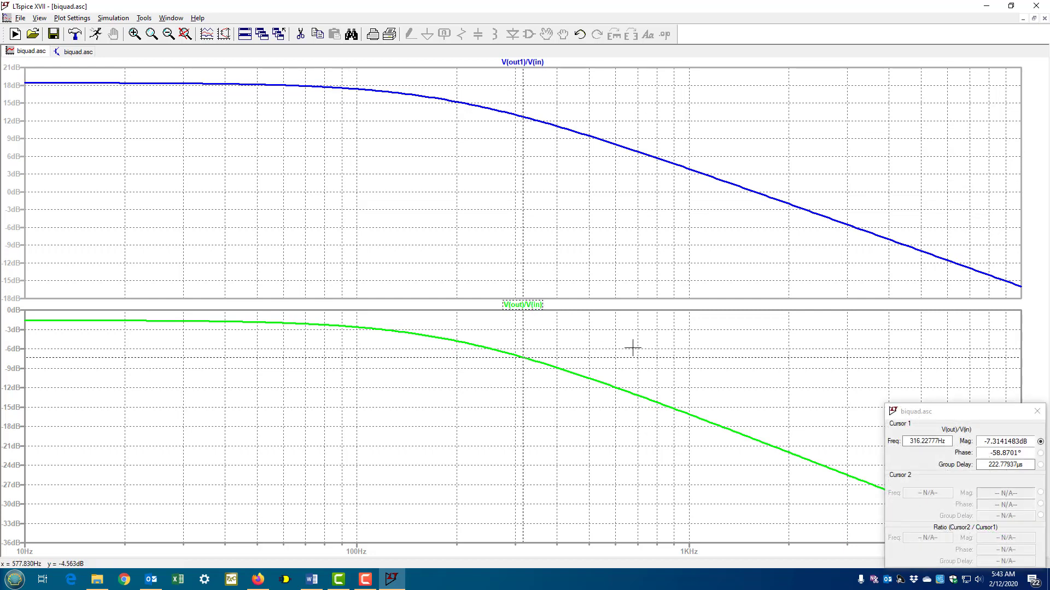
{"action": "left_click", "coordinate": [1005, 425]}
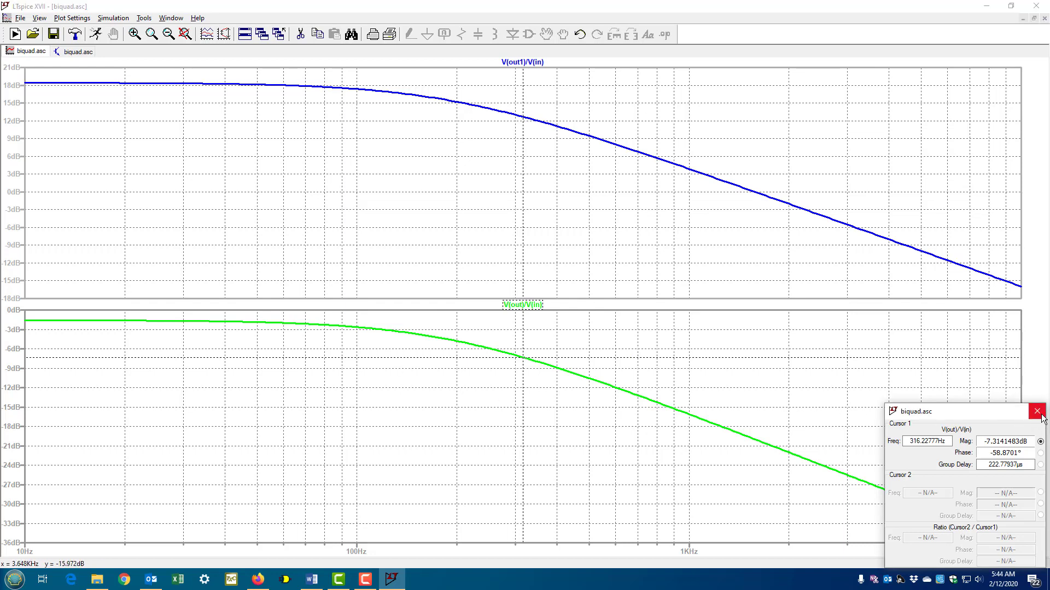
{"action": "mouse_move", "coordinate": [518, 361]}
{"action": "left_mouse_down"}
{"action": "mouse_move", "coordinate": [624, 386]}
{"action": "mouse_move", "coordinate": [515, 355]}
{"action": "mouse_move", "coordinate": [524, 363]}
{"action": "left_mouse_up"}
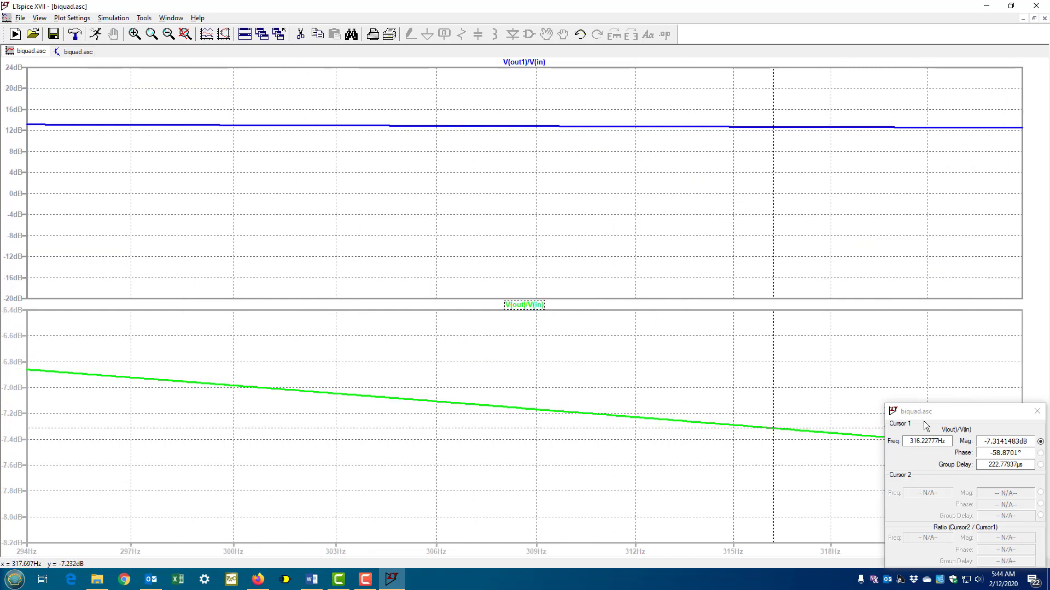
{"action": "left_click", "coordinate": [1037, 411]}
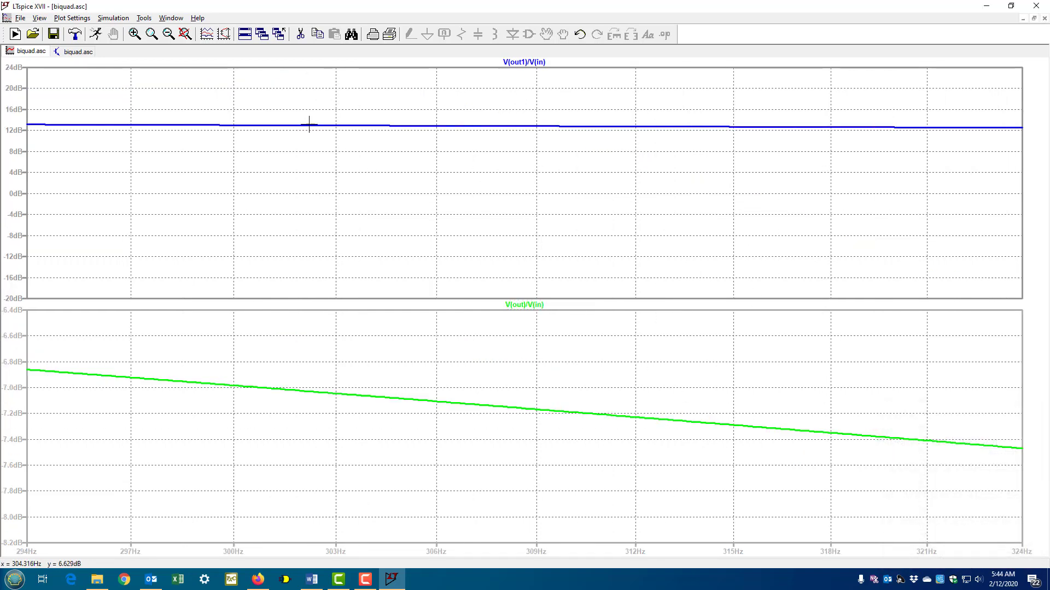
{"action": "left_click", "coordinate": [184, 34]}
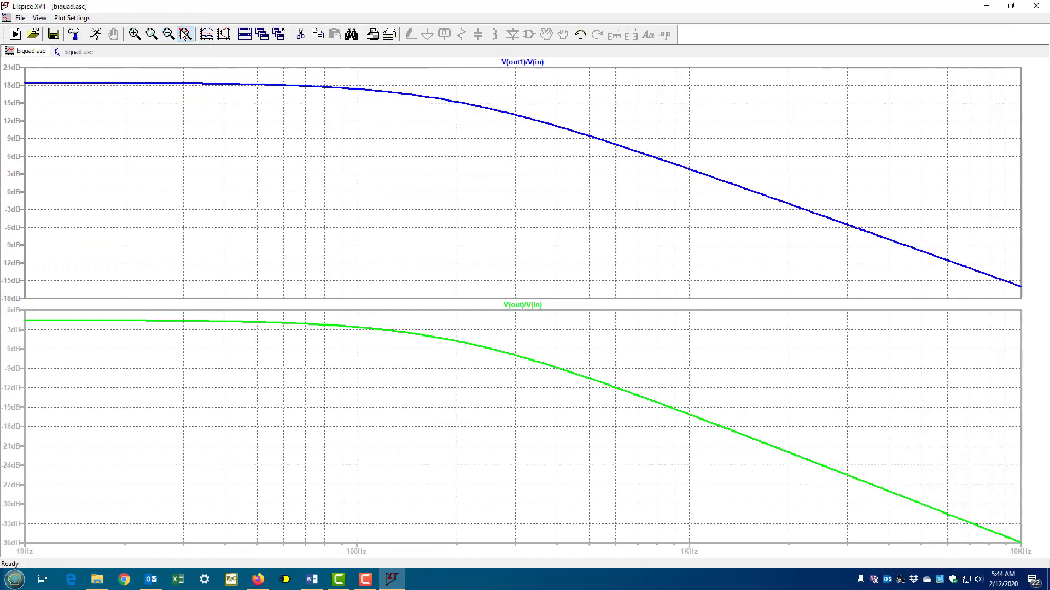
- Change the color of the V(out)/V(in) trace to red
{"action": "right_click", "coordinate": [518, 304]}
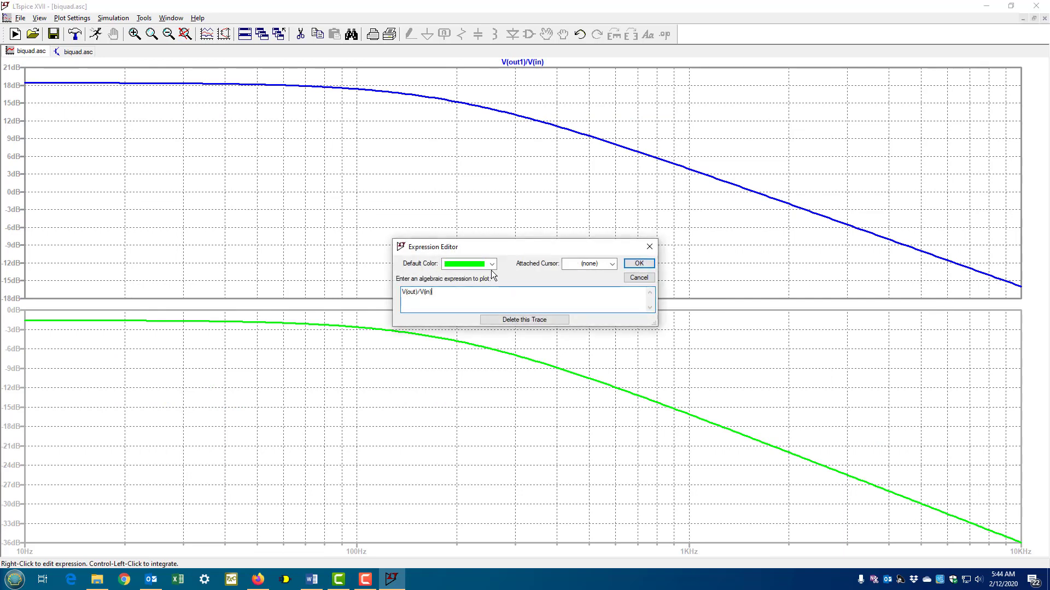
{"action": "left_click", "coordinate": [491, 264]}
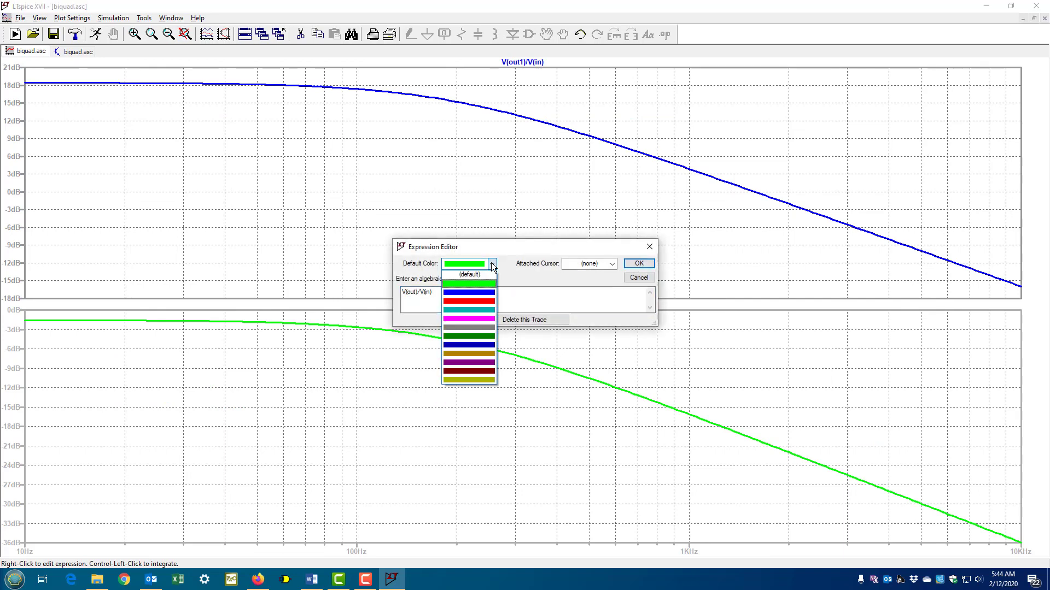
{"action": "left_click", "coordinate": [481, 302]}
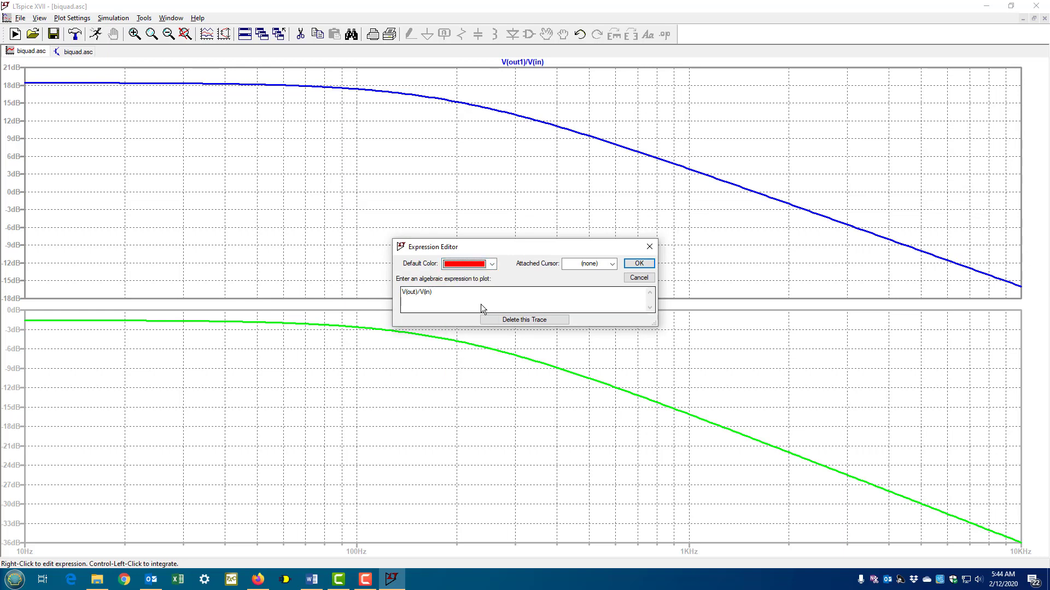
{"action": "left_click", "coordinate": [639, 263]}
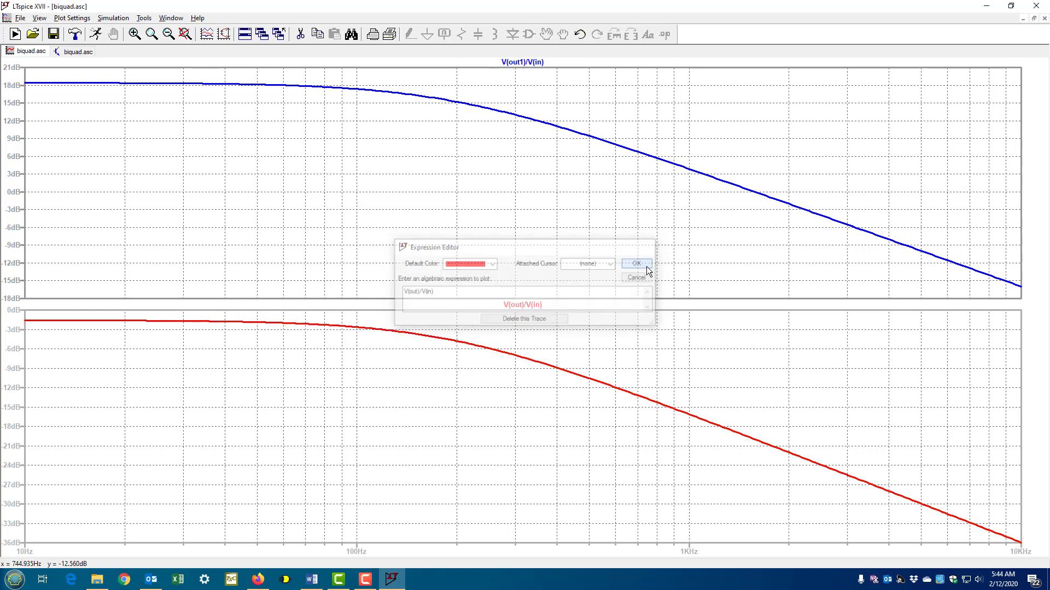
- Change the color of the V(out1)/V(in) trace to golden brown
{"action": "right_click", "coordinate": [533, 62]}
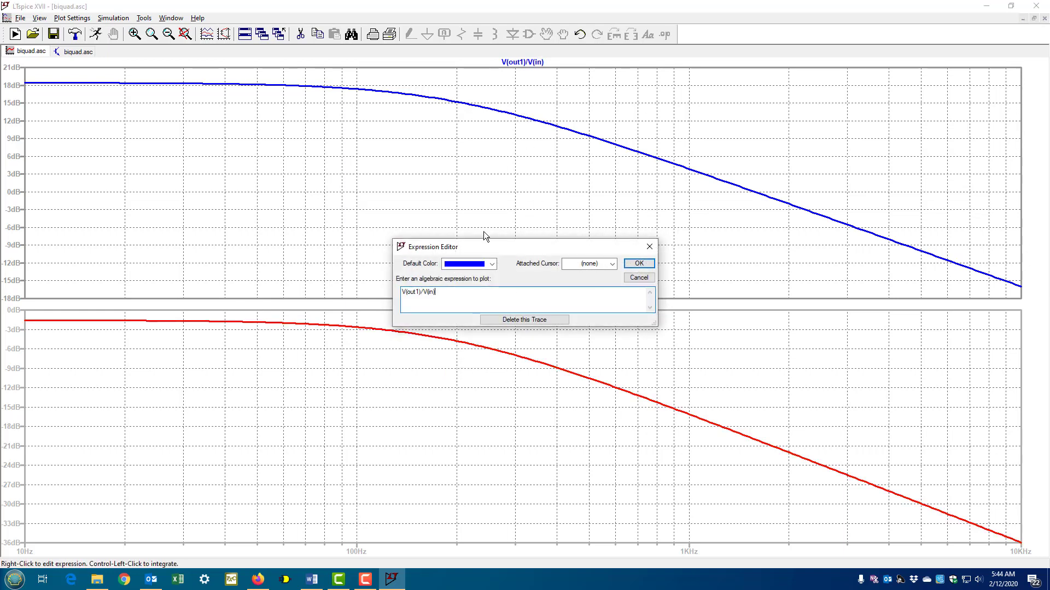
{"action": "left_click", "coordinate": [493, 264]}
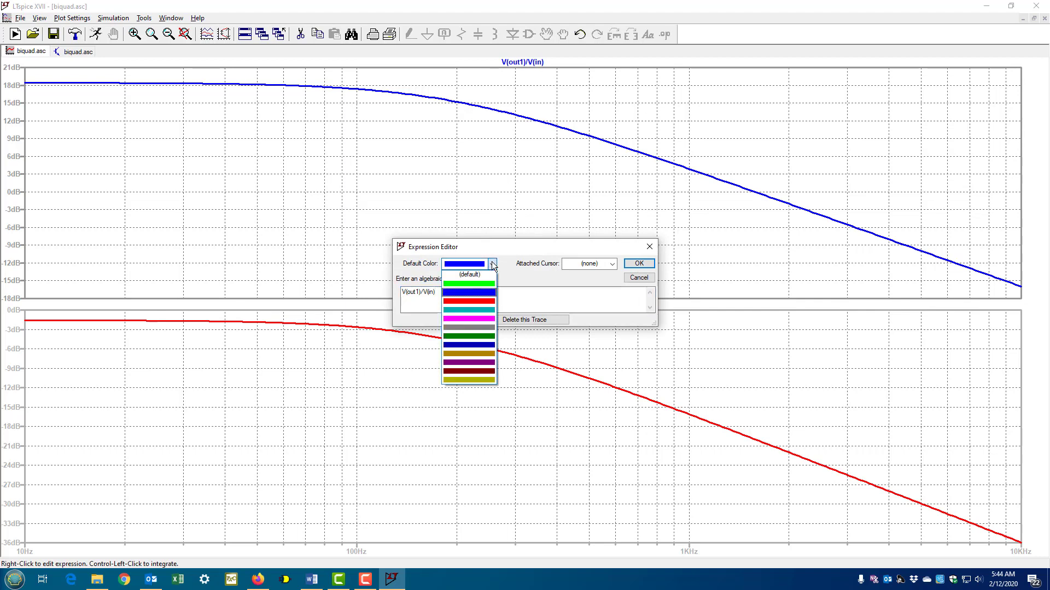
{"action": "left_click", "coordinate": [483, 353]}
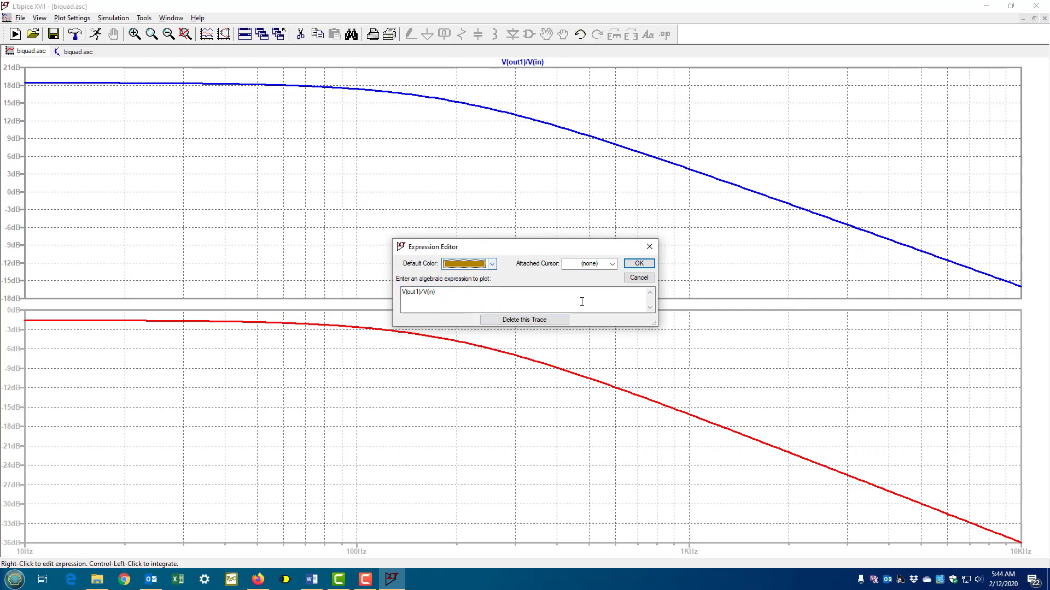
{"action": "left_click", "coordinate": [635, 264]}
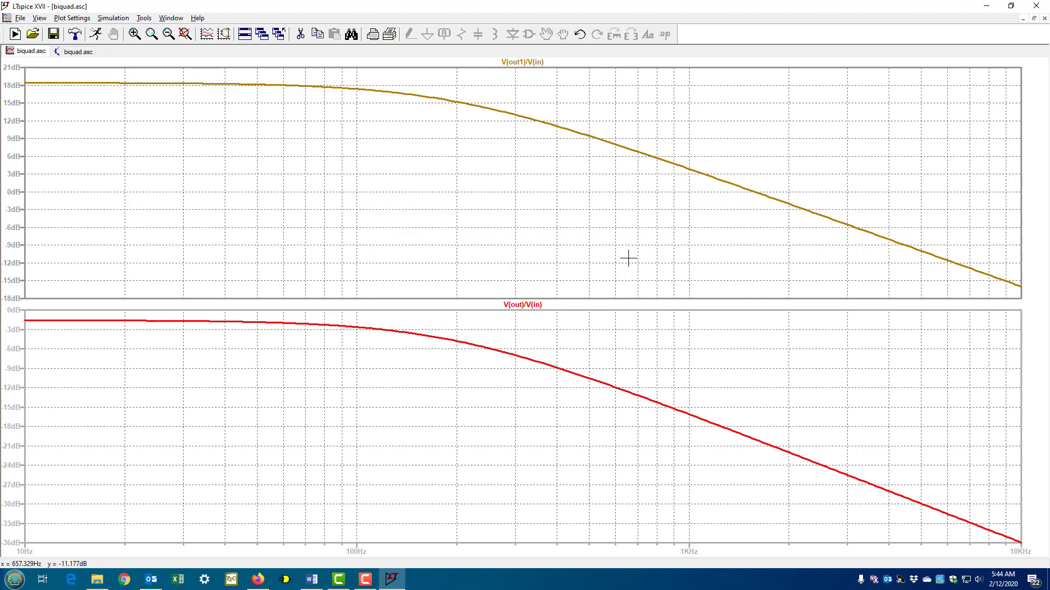
- Copy the biquad.asc schematic to the clipboard as a bitmap and switch to the blank Word document
{"action": "left_click", "coordinate": [76, 52]}
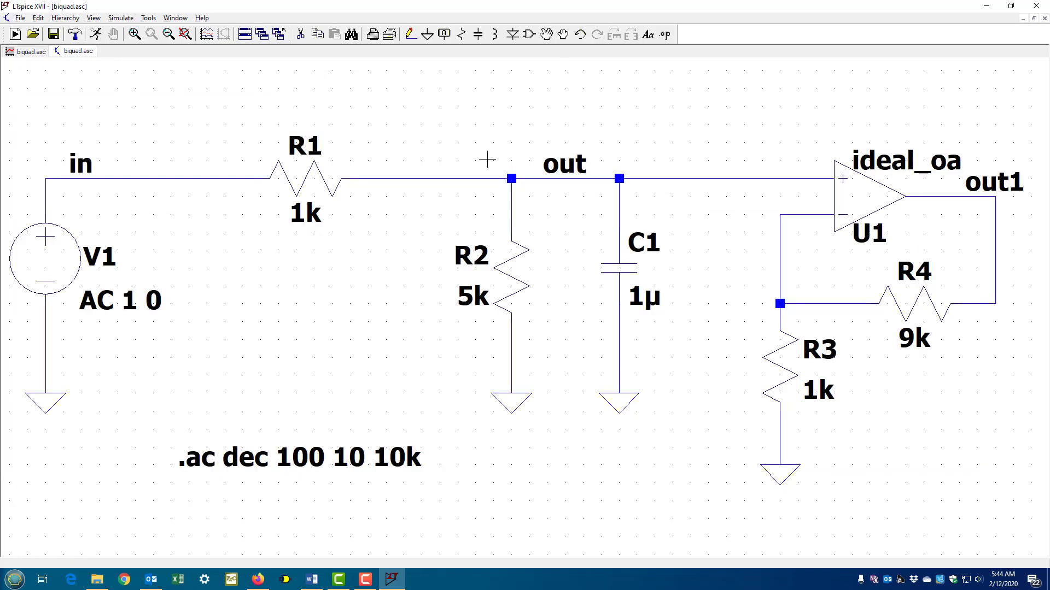
{"action": "left_click", "coordinate": [175, 20]}
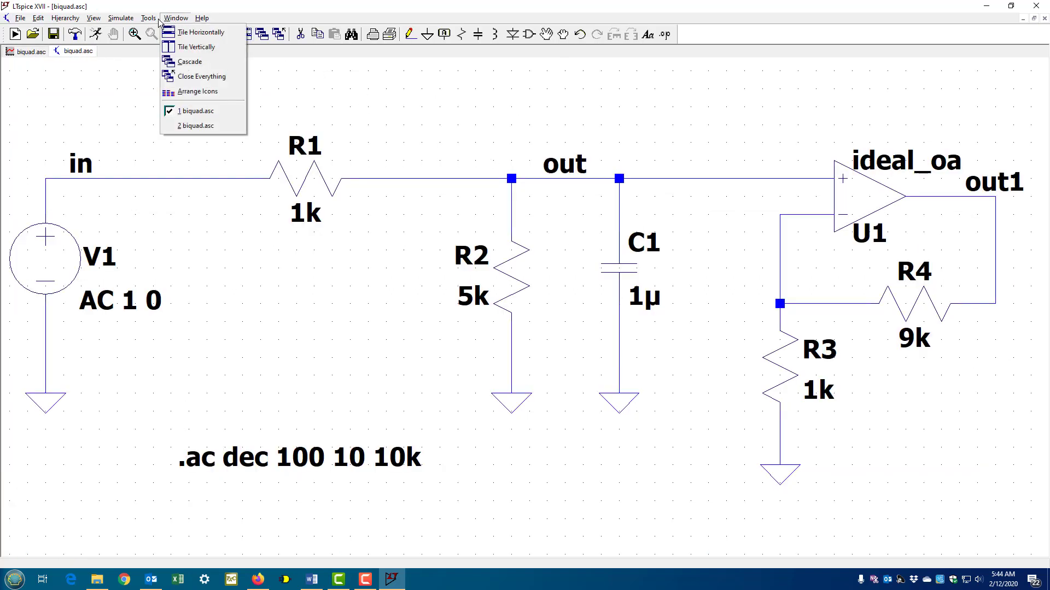
{"action": "mouse_move", "coordinate": [149, 18]}
{"action": "left_click", "coordinate": [157, 37]}
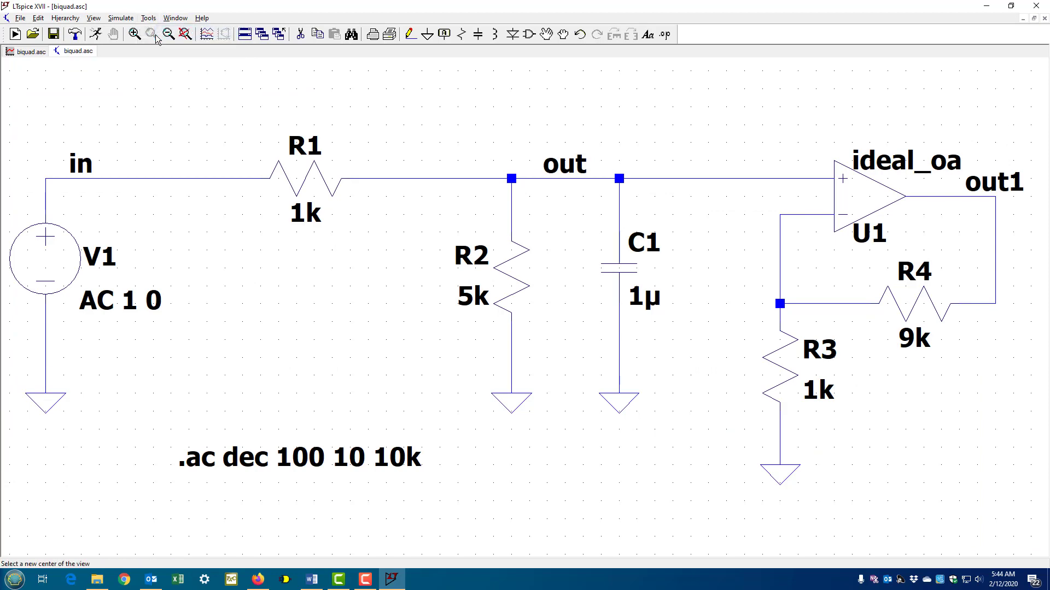
{"action": "left_click", "coordinate": [306, 580]}
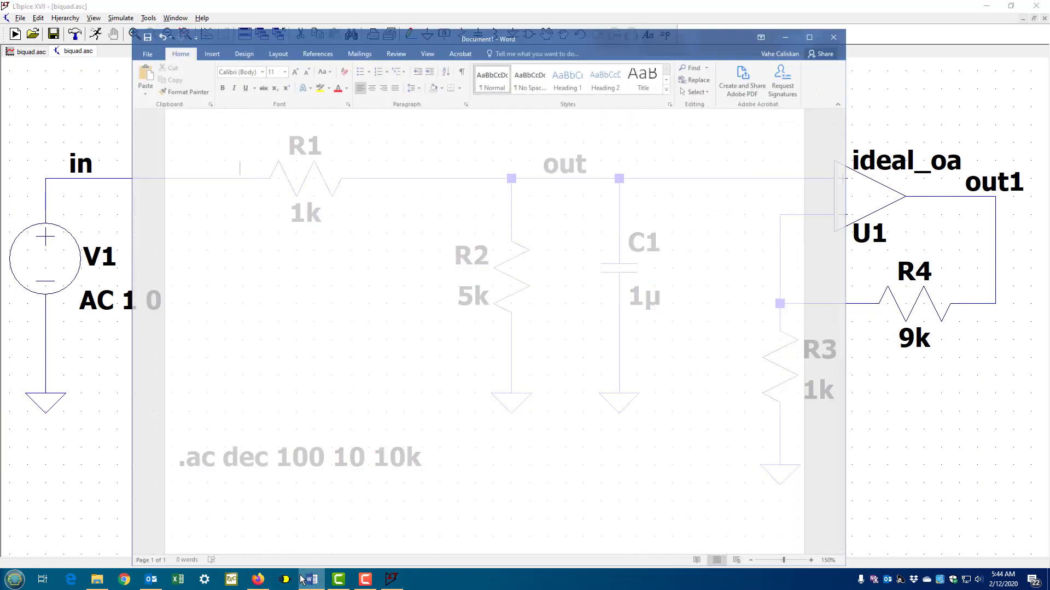
- Paste the copied schematic image into the blank Word document
{"action": "left_click", "coordinate": [137, 68]}
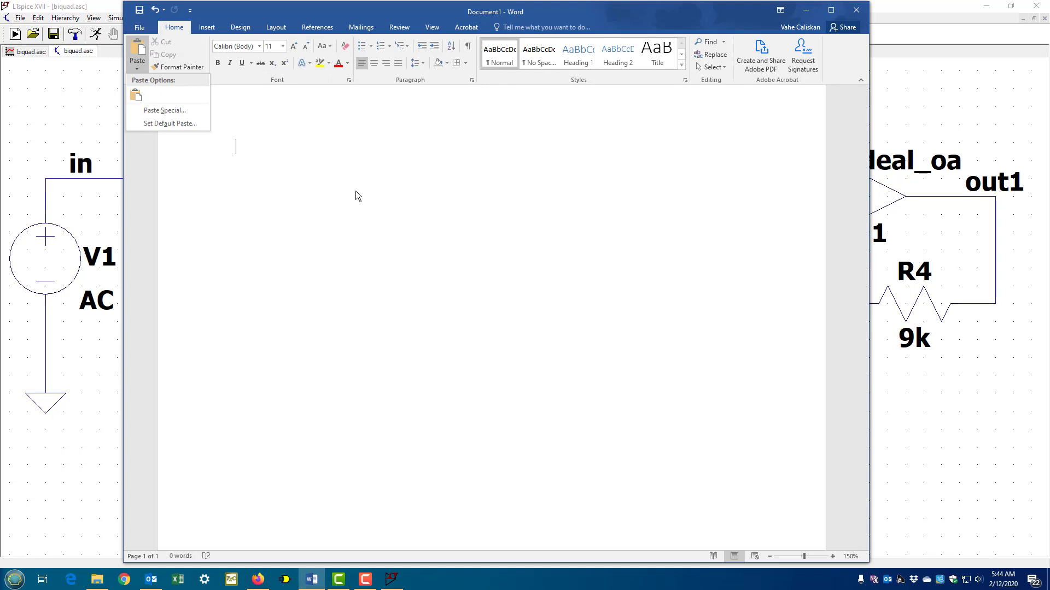
{"action": "left_click", "coordinate": [137, 97]}
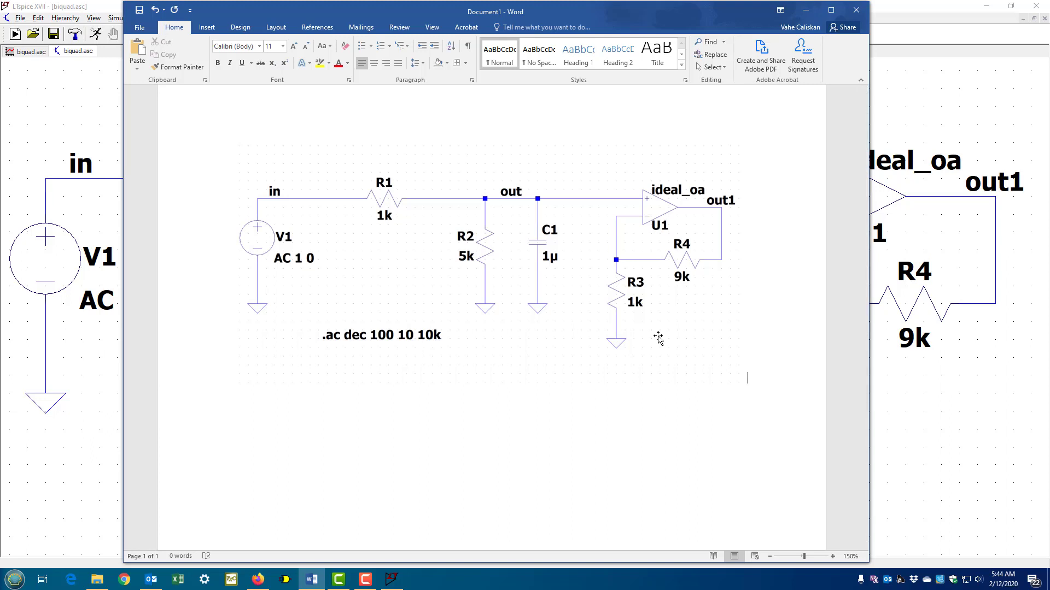
- Switch back to LTspice and copy the plot of V(out1)/V(in) and V(out)/V(in) to the clipboard as a bitmap
{"action": "left_click", "coordinate": [93, 121]}
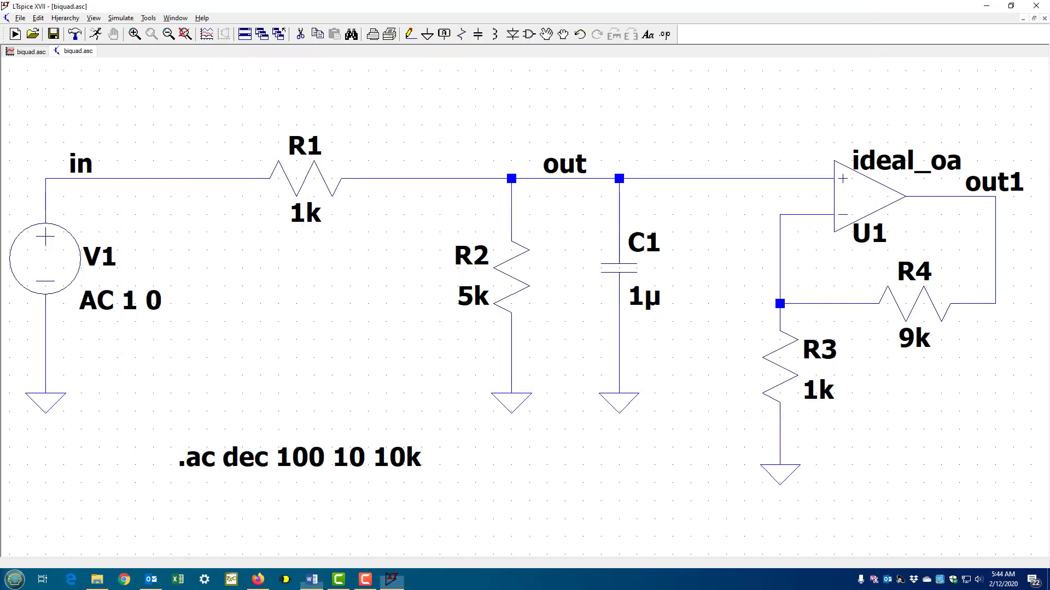
{"action": "left_click", "coordinate": [28, 51]}
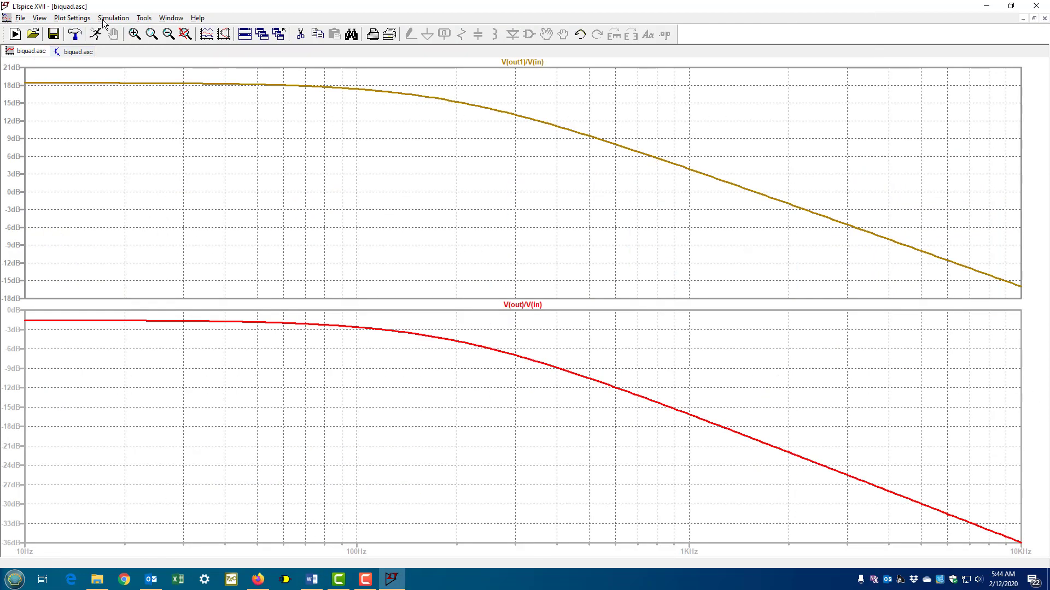
{"action": "left_click", "coordinate": [144, 20]}
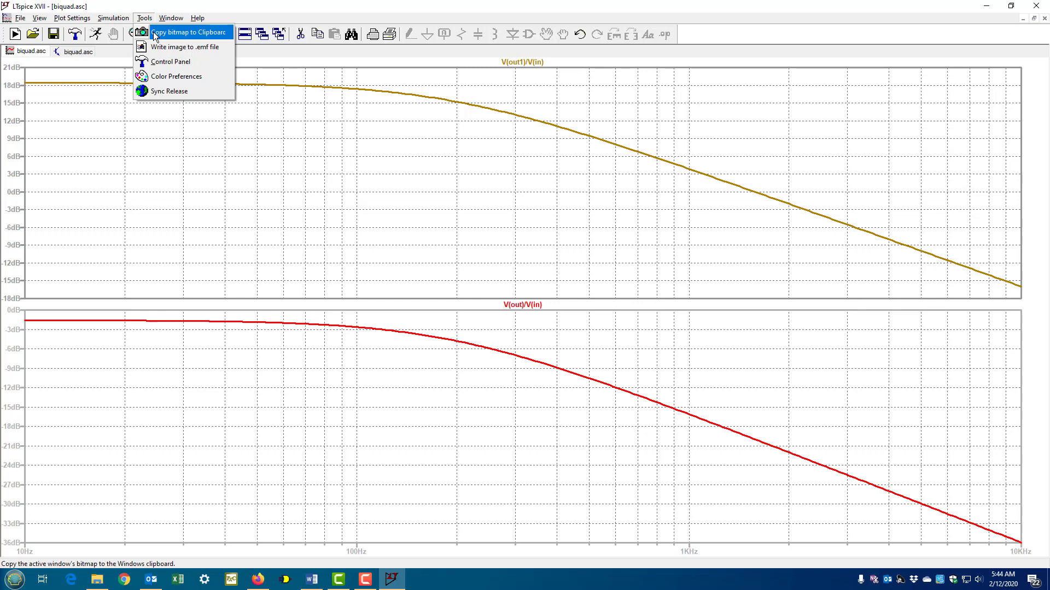
{"action": "left_click", "coordinate": [154, 33]}
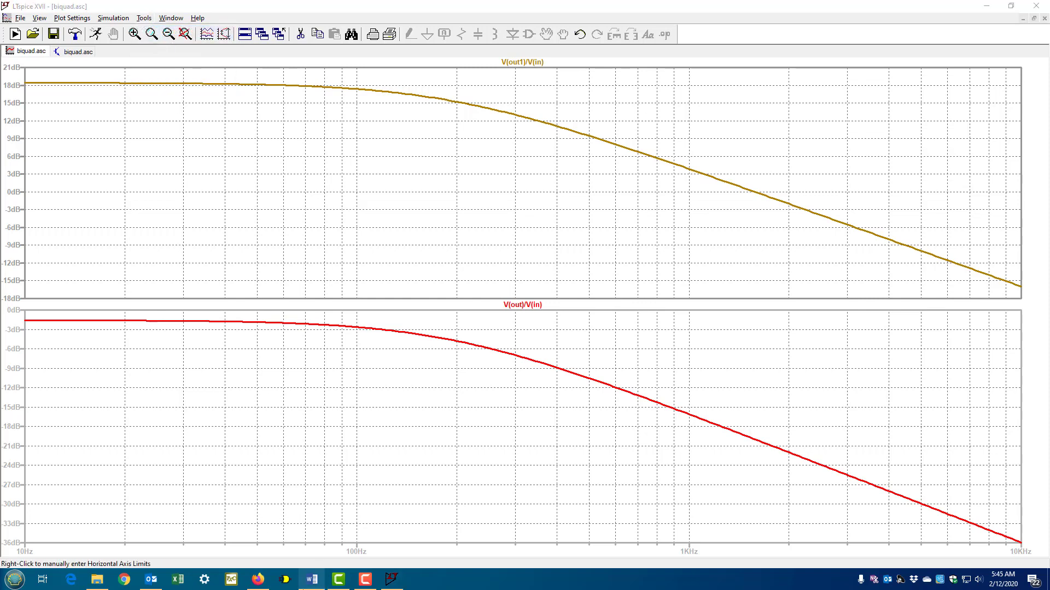
- Switch to the Word document, paste the plot image on a new line below the schematic and review both images
{"action": "left_click", "coordinate": [312, 579]}
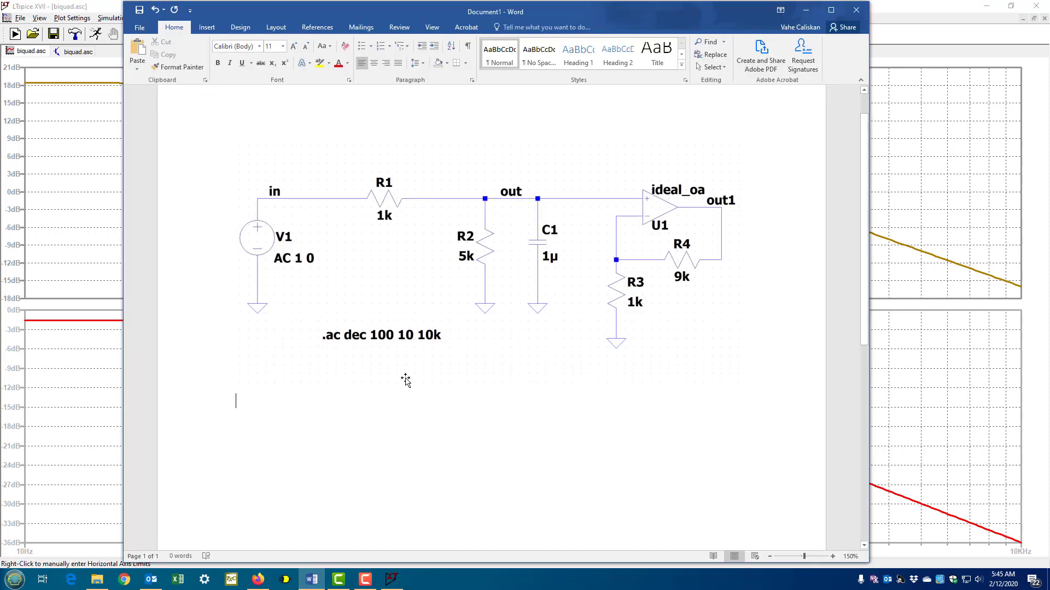
{"action": "key", "text": "ctrl+v"}
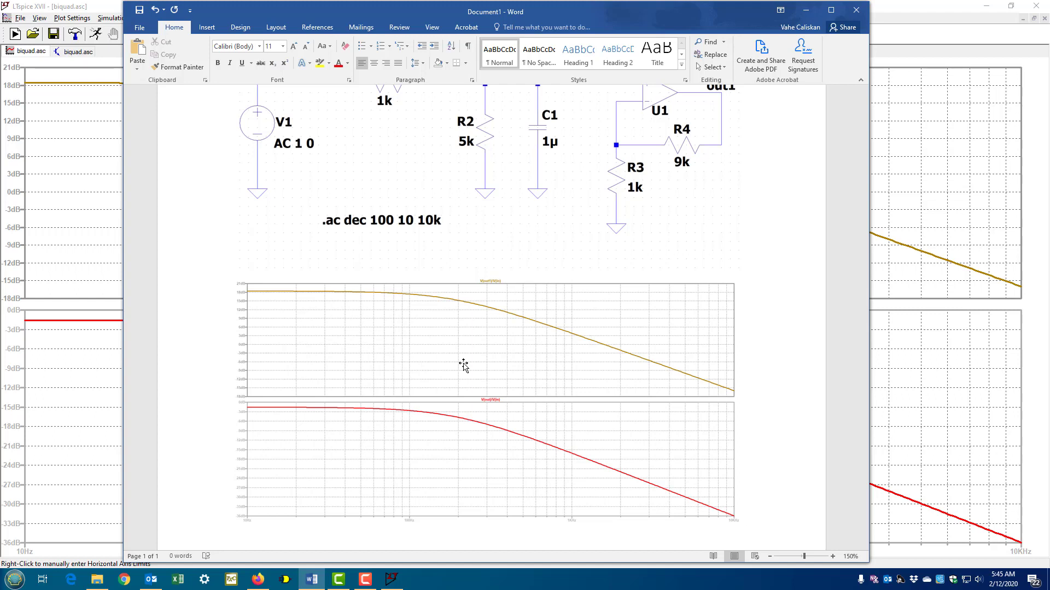
{"action": "scroll", "coordinate": [463, 365], "scroll_direction": "up", "scroll_amount": 3}
{"action": "scroll", "coordinate": [463, 366], "scroll_direction": "down", "scroll_amount": 4}
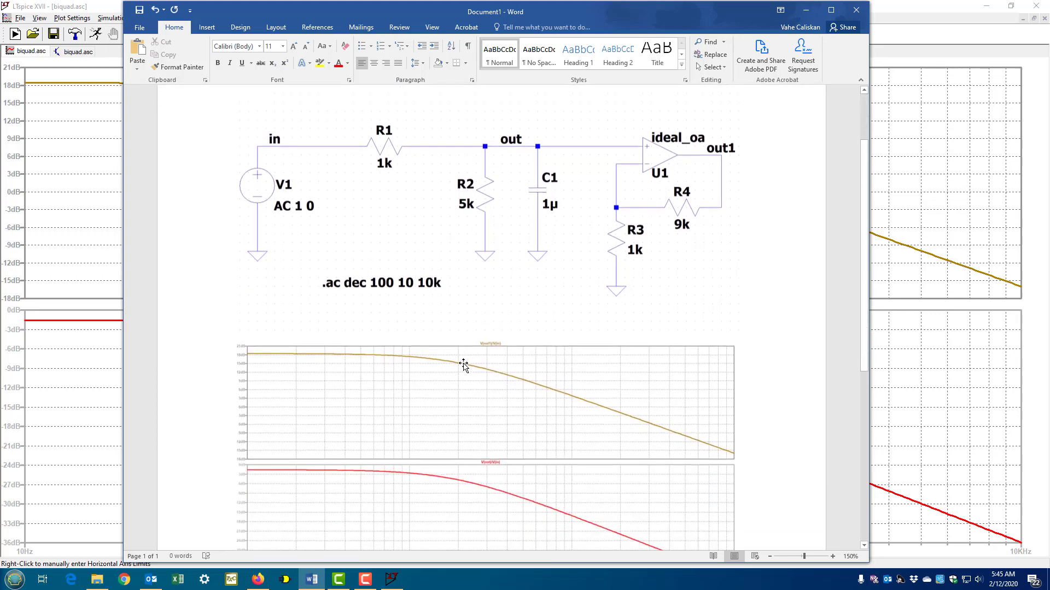
{"action": "scroll", "coordinate": [463, 365], "scroll_direction": "down", "scroll_amount": 3}
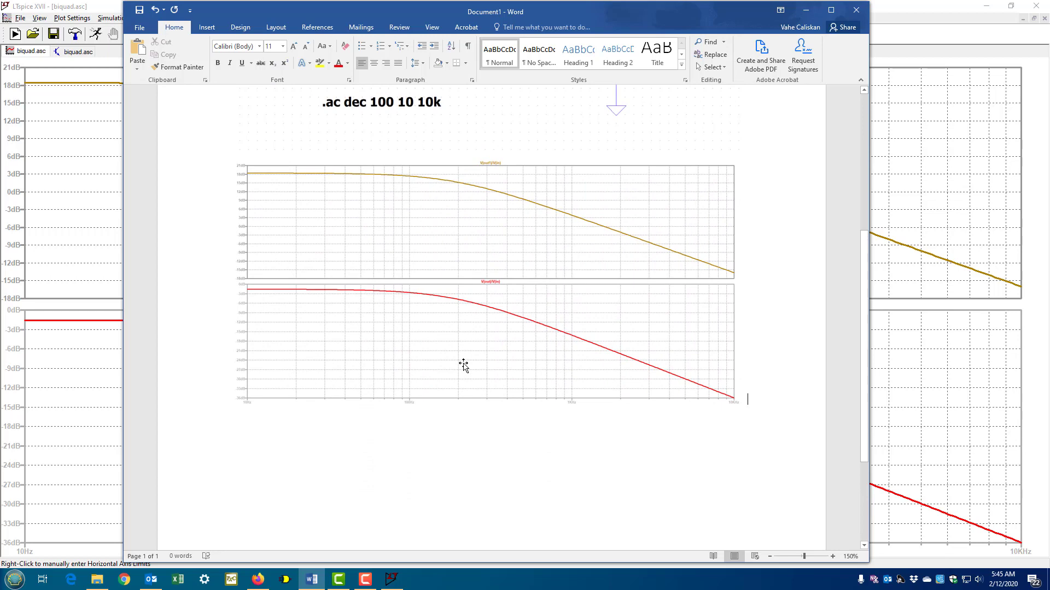
{"action": "scroll", "coordinate": [463, 365], "scroll_direction": "up", "scroll_amount": 9}
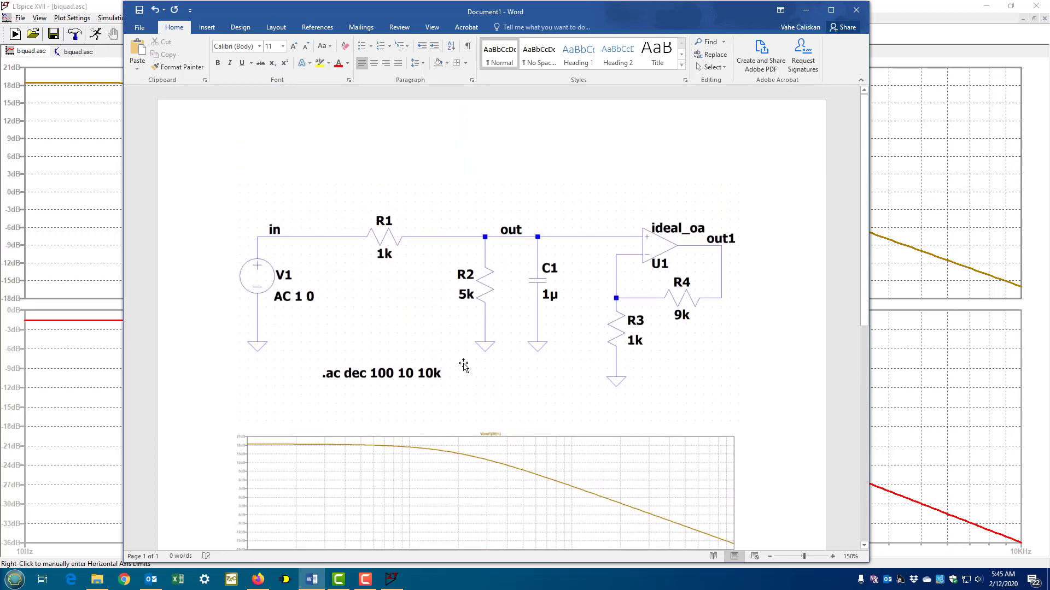
- Return to the biquad.asc schematic in LTspice and look up the ideal_oa symbol in the ECE 412\LTspice component directory without placing it
{"action": "left_click", "coordinate": [814, 14]}
{"action": "left_click", "coordinate": [72, 54]}
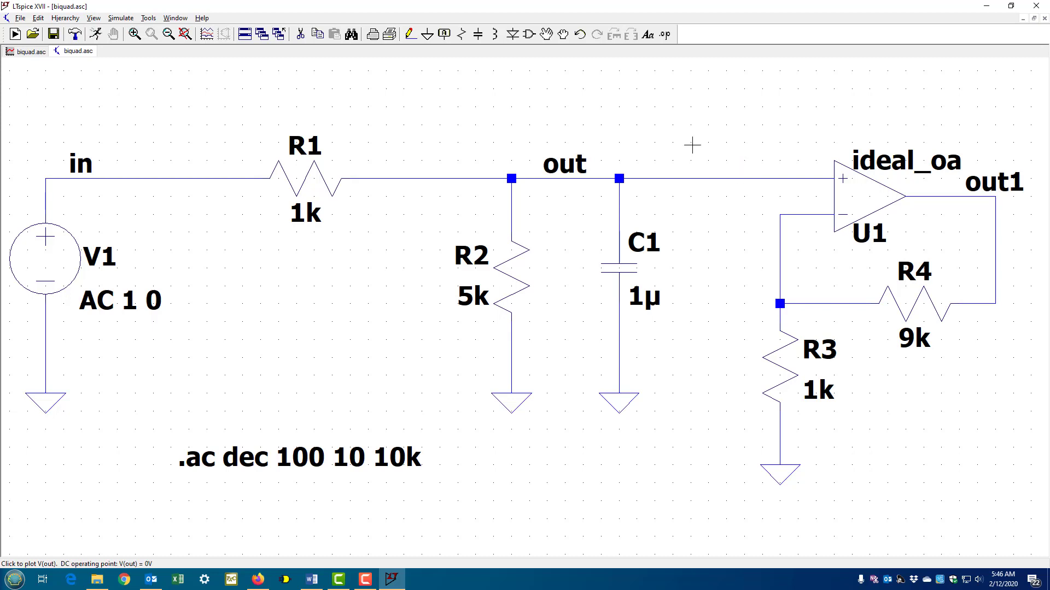
{"action": "left_click", "coordinate": [529, 35]}
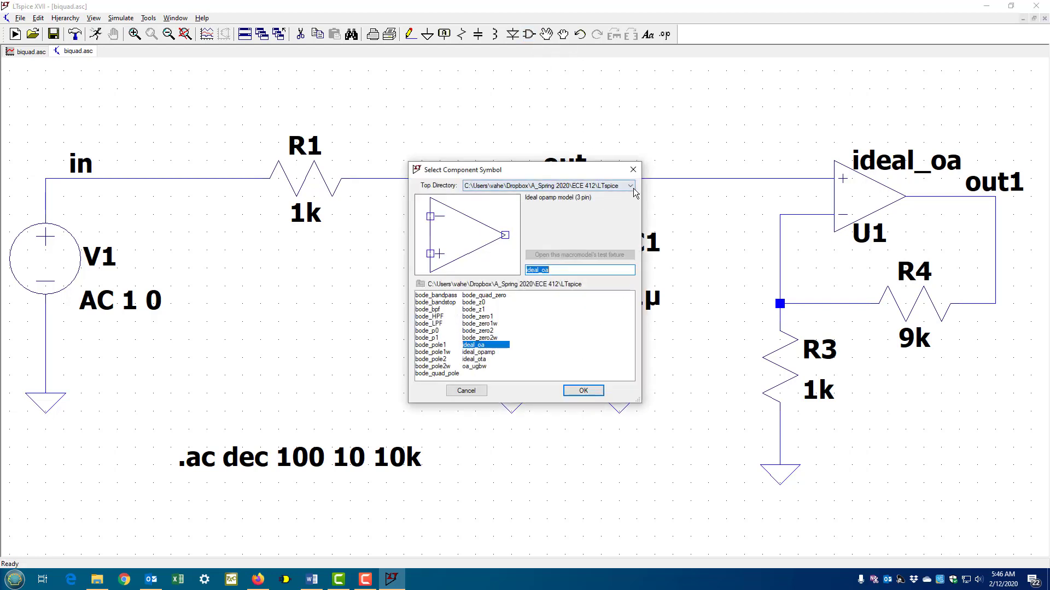
{"action": "left_click", "coordinate": [630, 186]}
{"action": "left_click", "coordinate": [626, 196]}
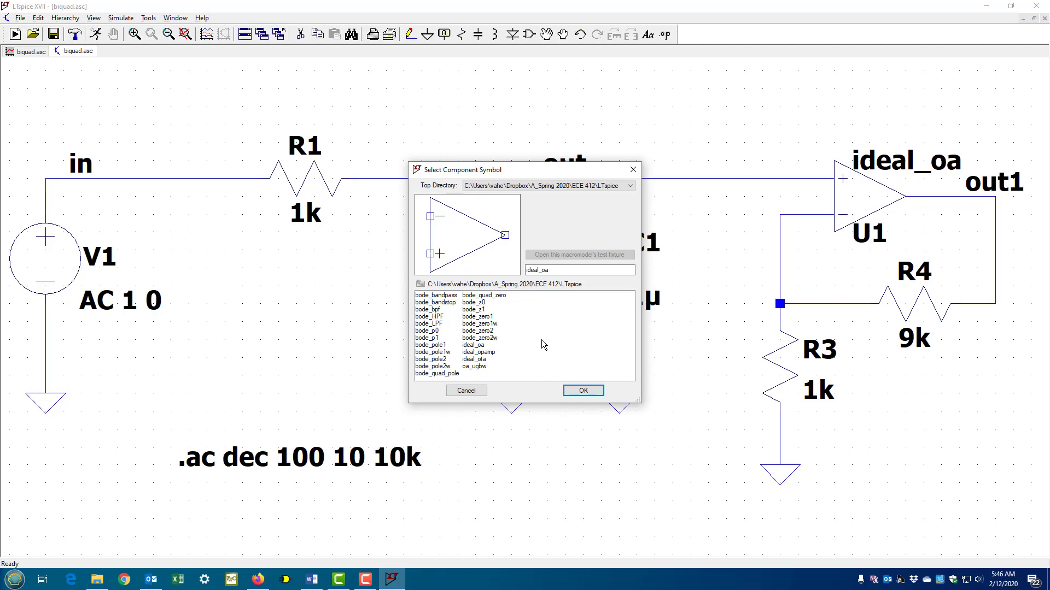
{"action": "left_click", "coordinate": [482, 345]}
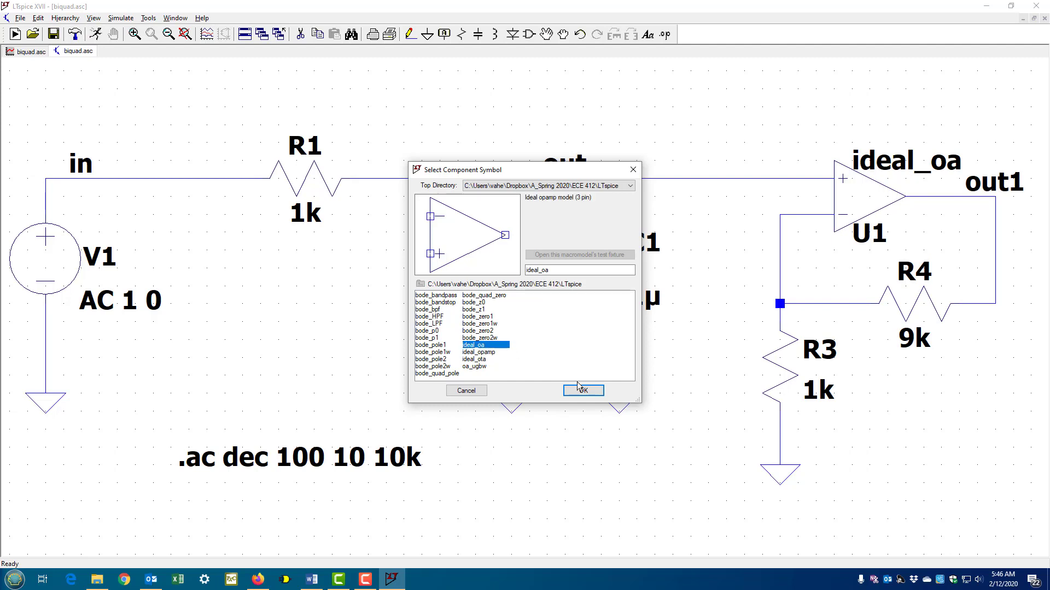
{"action": "left_click", "coordinate": [466, 390]}
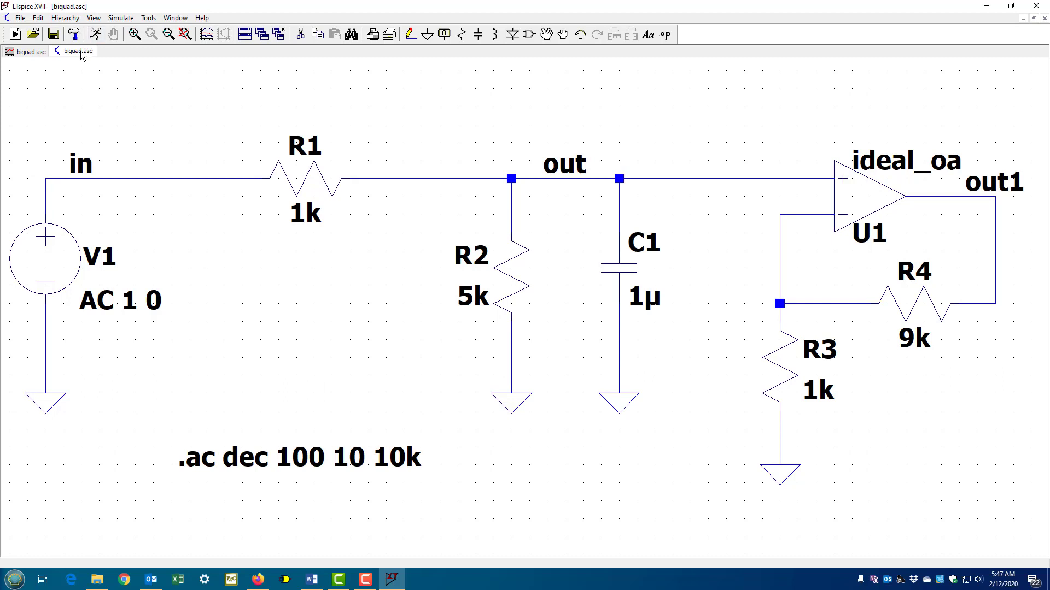
- Check the save folder and file name offered for the biquad.asc schematic in the Save As dialog without saving
{"action": "left_click", "coordinate": [20, 18]}
{"action": "left_click", "coordinate": [61, 94]}
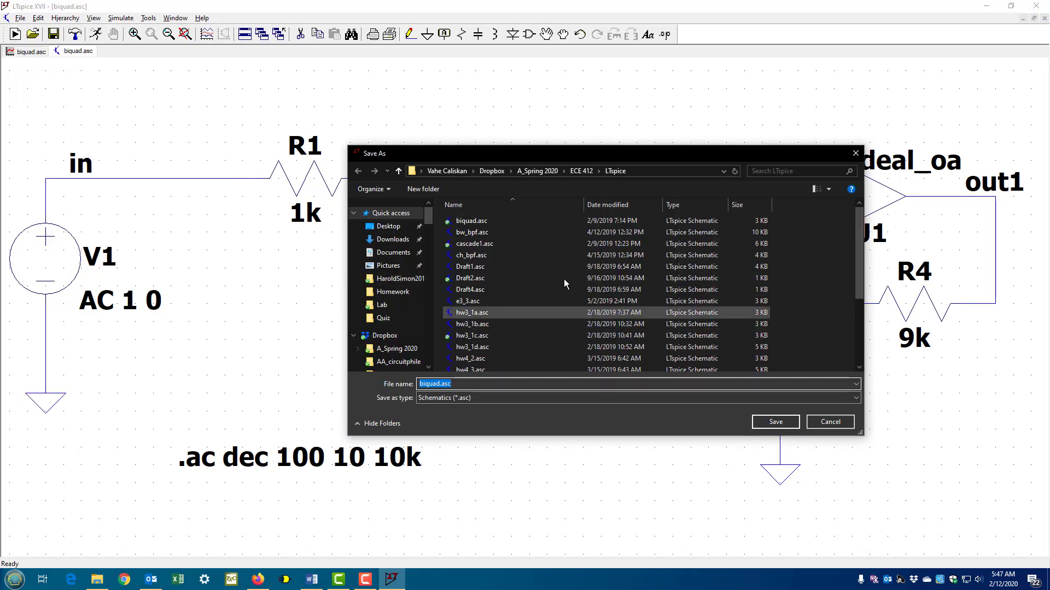
{"action": "left_click", "coordinate": [830, 422]}
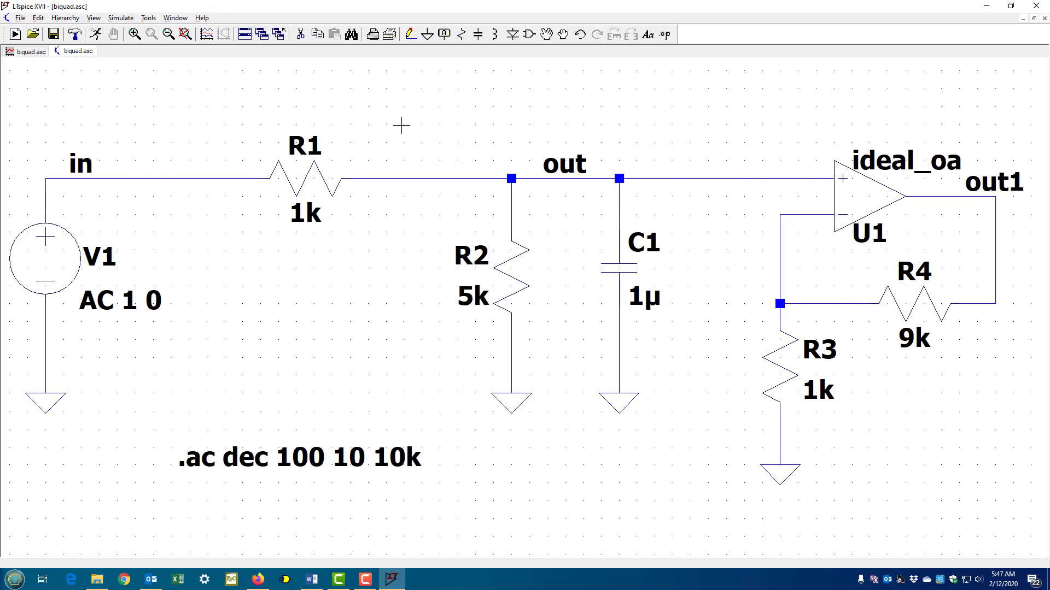